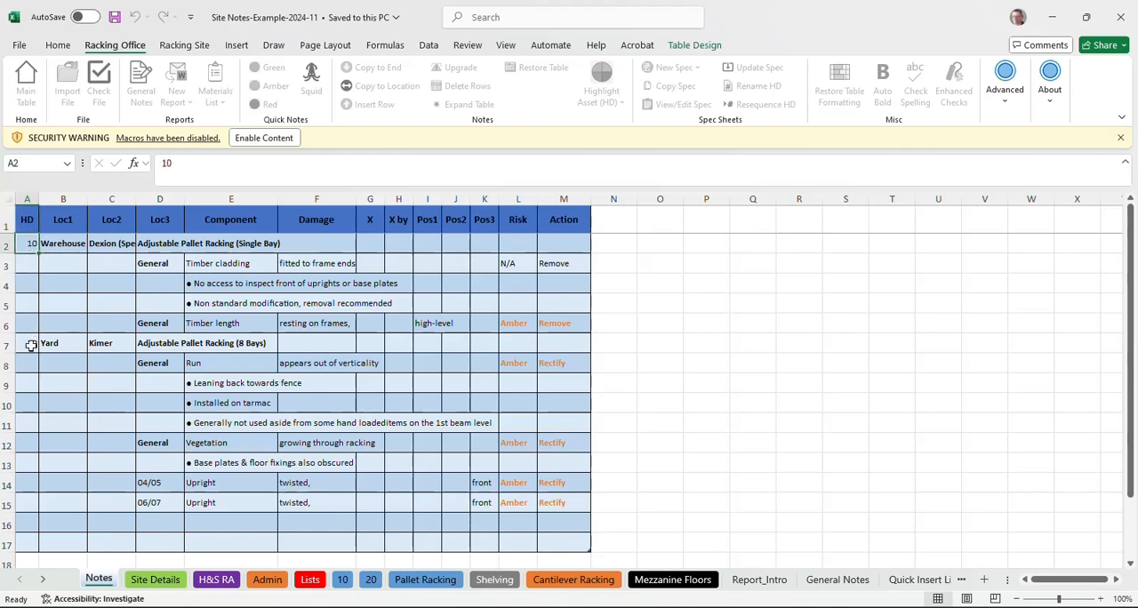
Step: View the spec sheet for heading 20, the Yard racking, and return to the Notes sheet
click(32, 343)
click(370, 580)
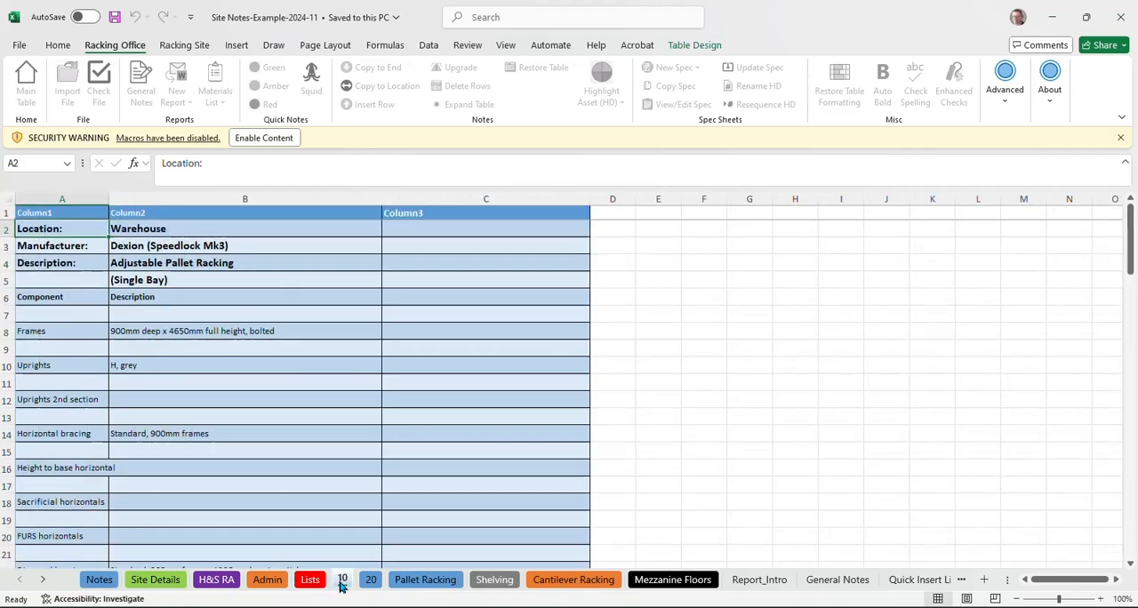
click(99, 580)
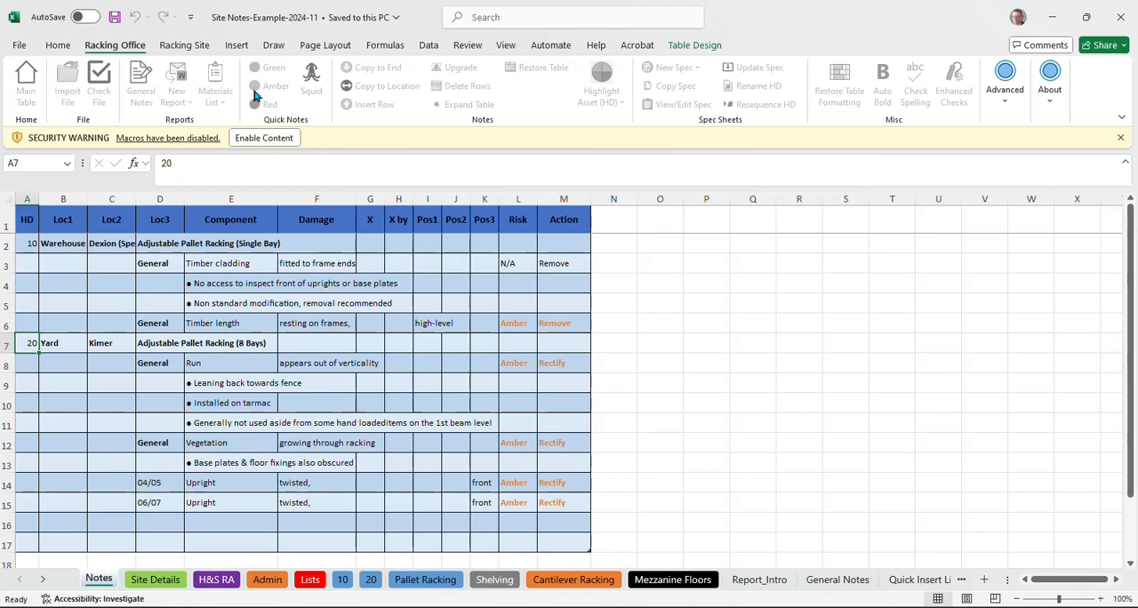
Step: Enable the blocked macros in the site notes workbook
click(186, 49)
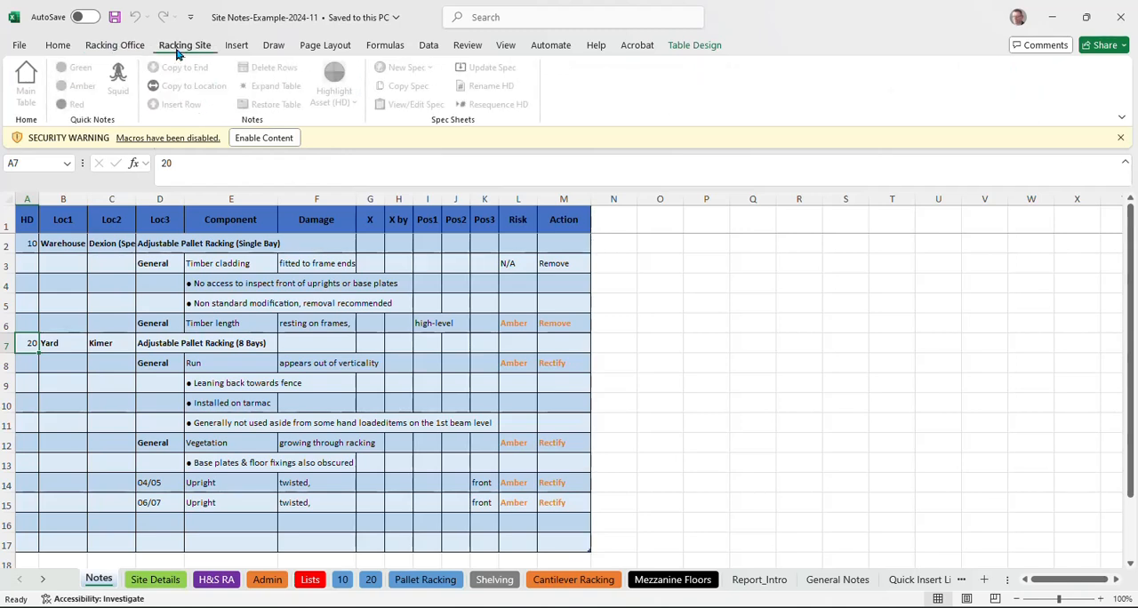
click(132, 47)
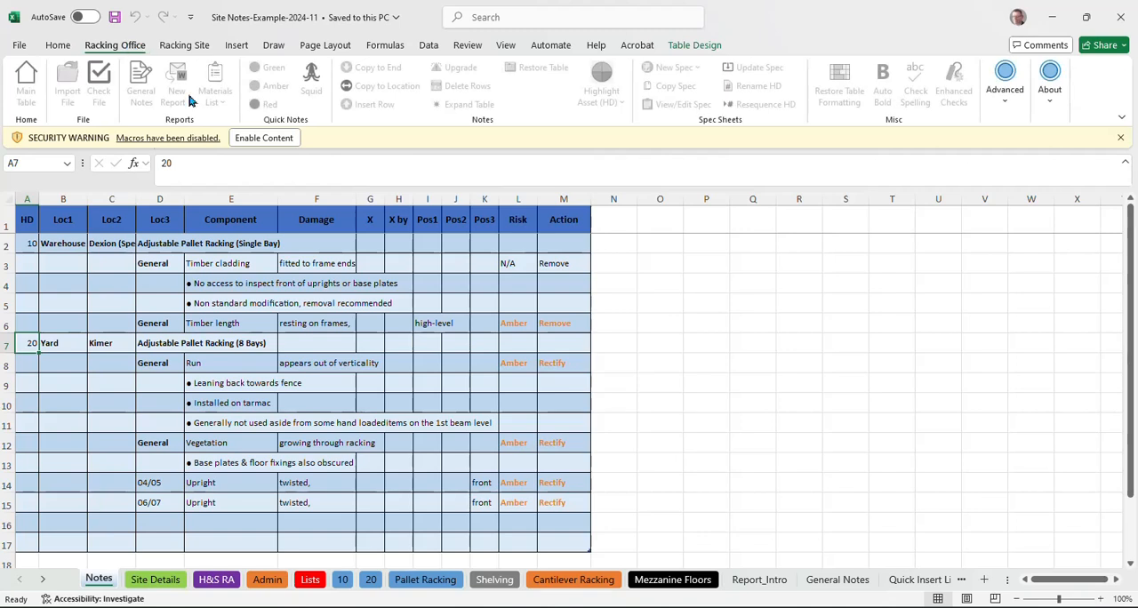
click(264, 137)
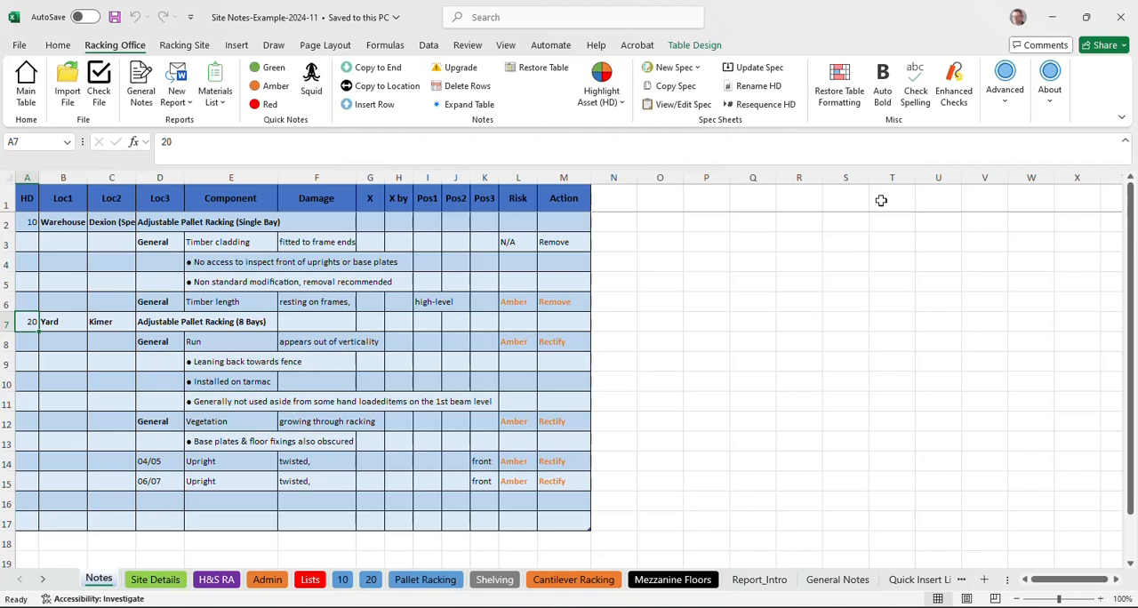
Step: Run the spelling check on the Main Table and Spec Sheets, with the Message for each Worksheet option enabled
click(917, 79)
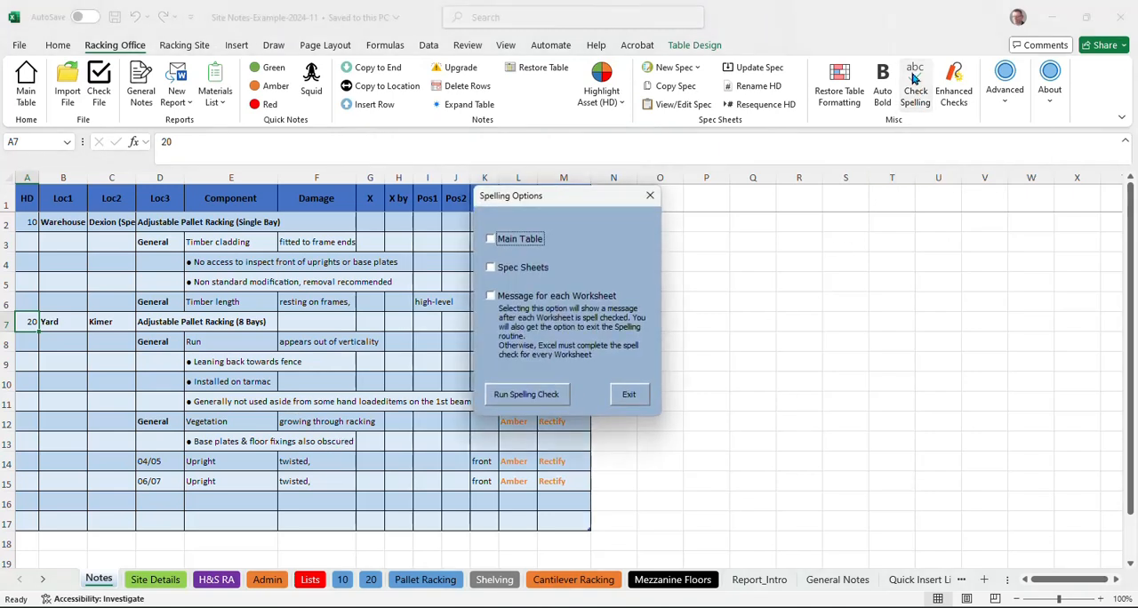
click(528, 238)
click(525, 269)
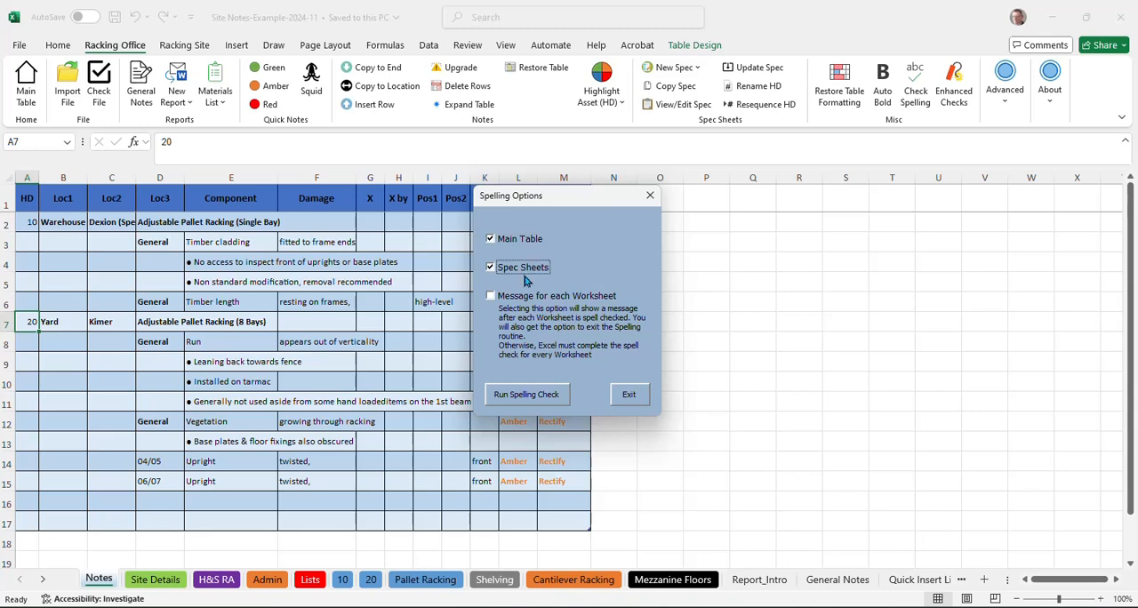
click(517, 298)
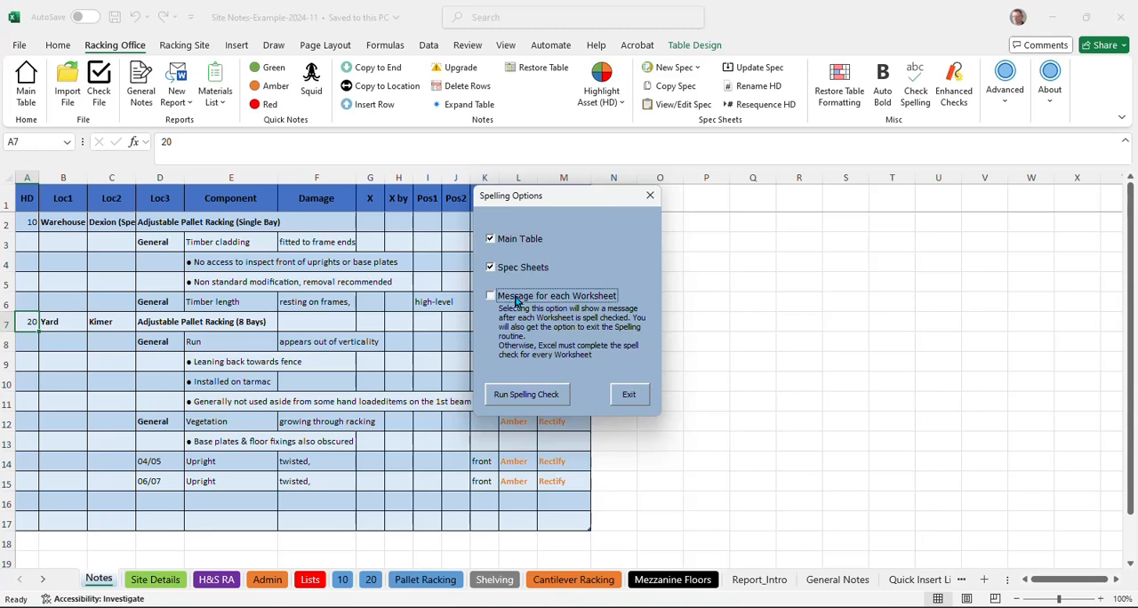
click(529, 397)
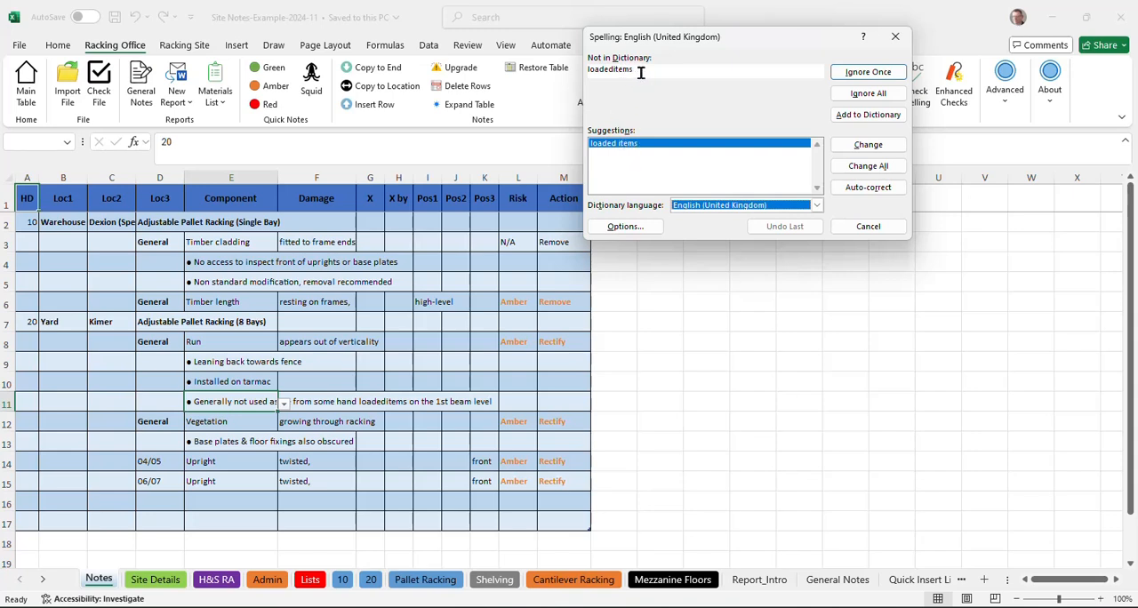
Step: Correct "loadeditems" to "loaded items" and complete the spelling check through spec sheets 10 and 20
click(867, 144)
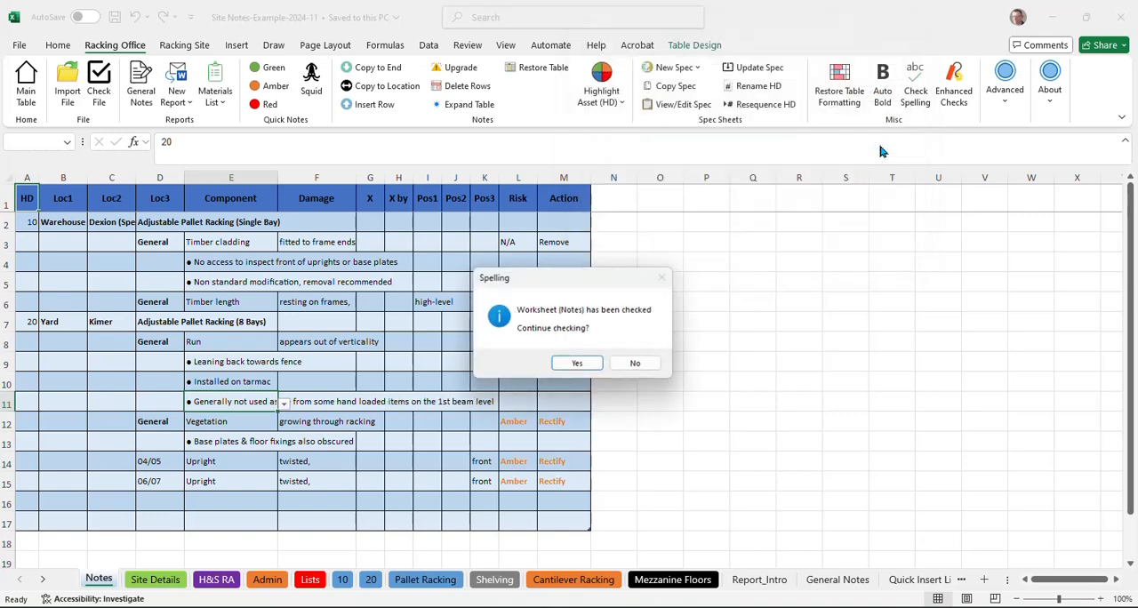
click(581, 363)
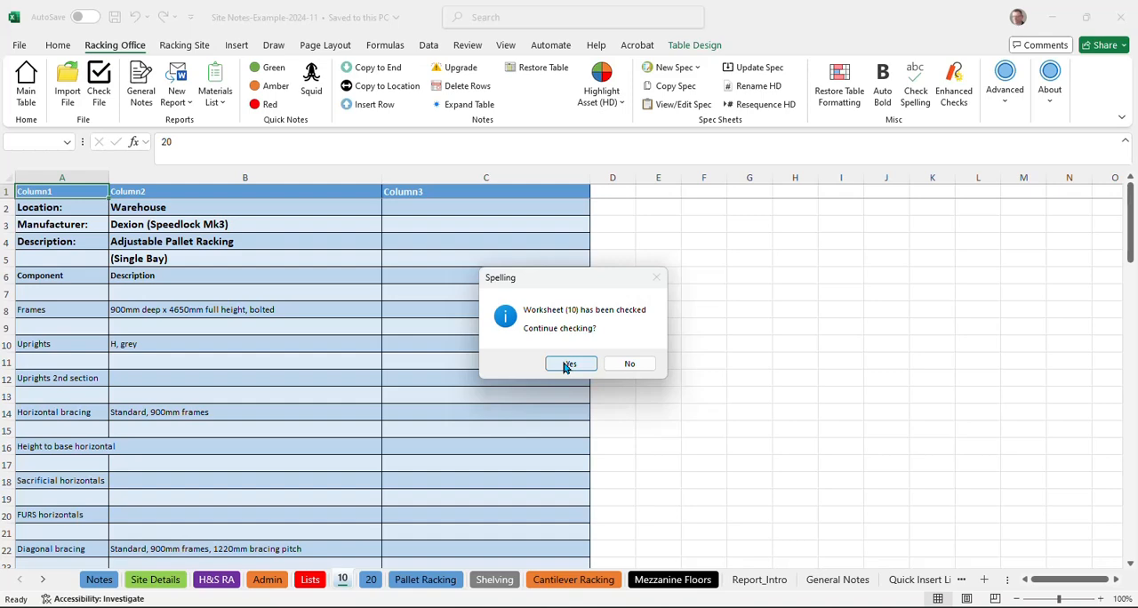
click(568, 365)
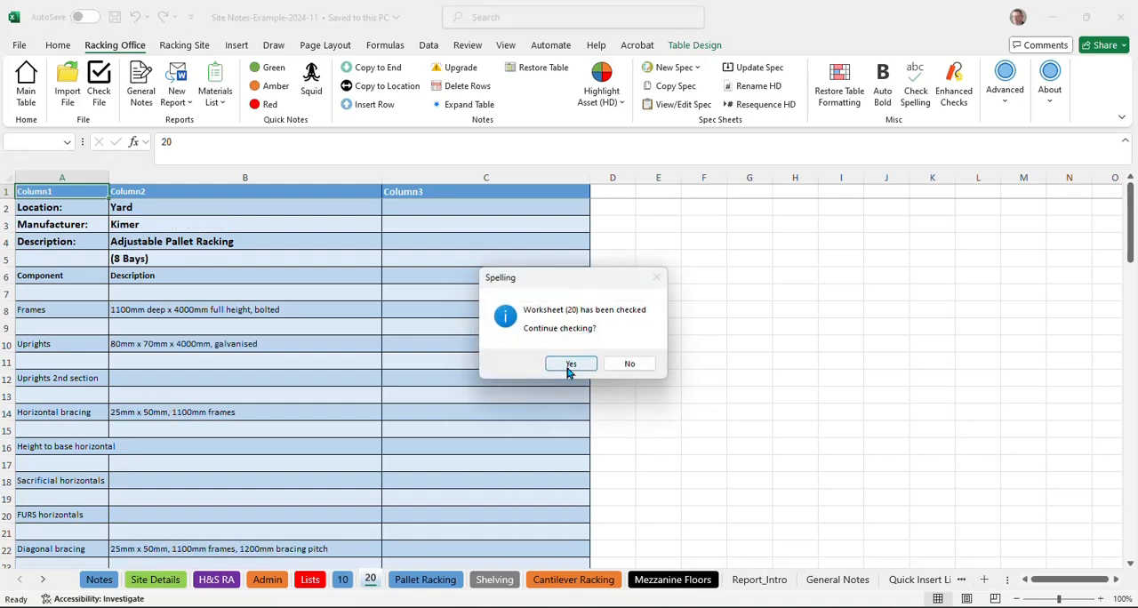
click(569, 368)
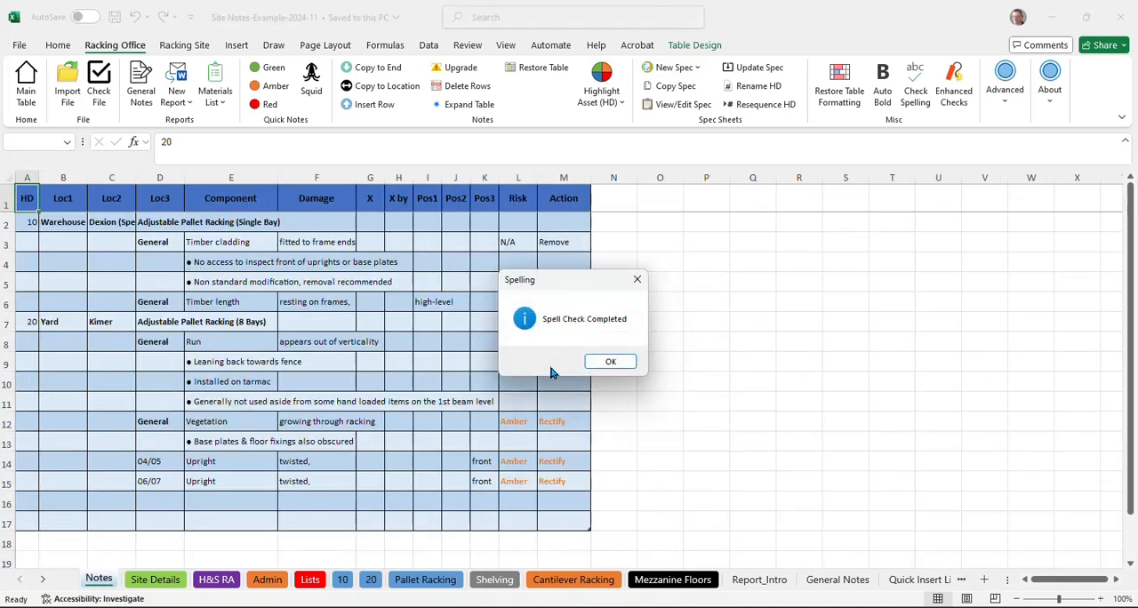
click(611, 363)
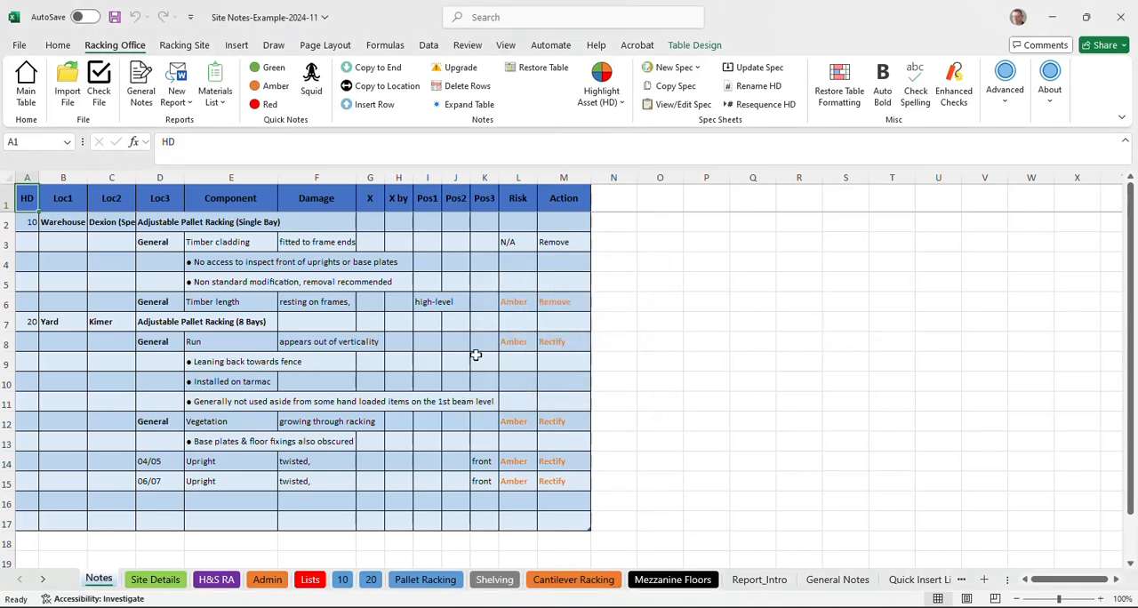
Step: Run Enhanced Checks on the workbook, accepting the restoration of all table formatting and acknowledging each check through to completion
click(954, 87)
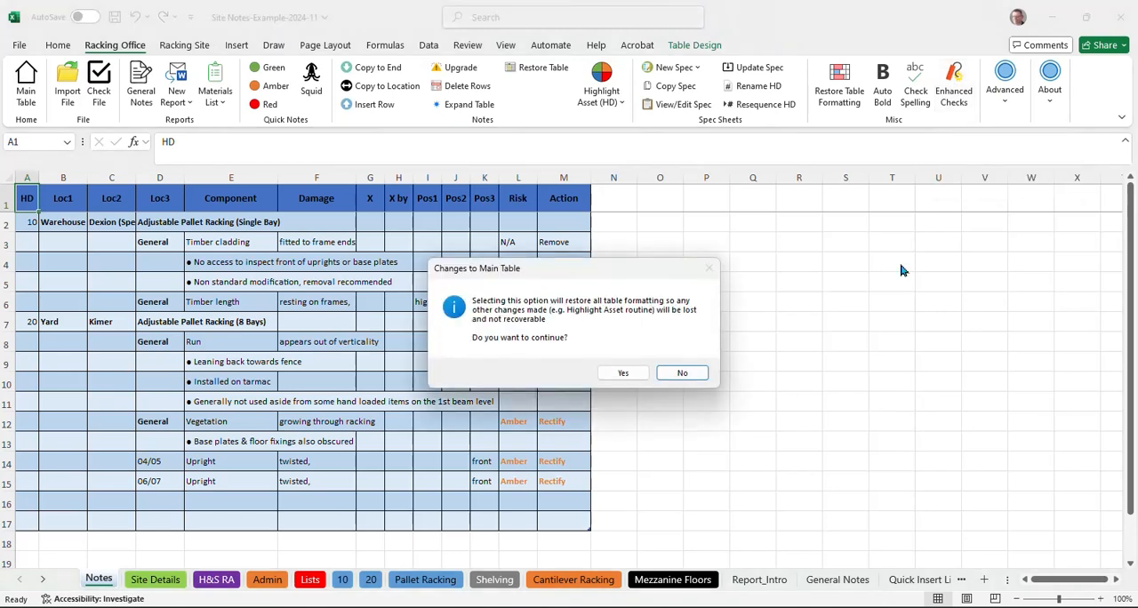
click(621, 374)
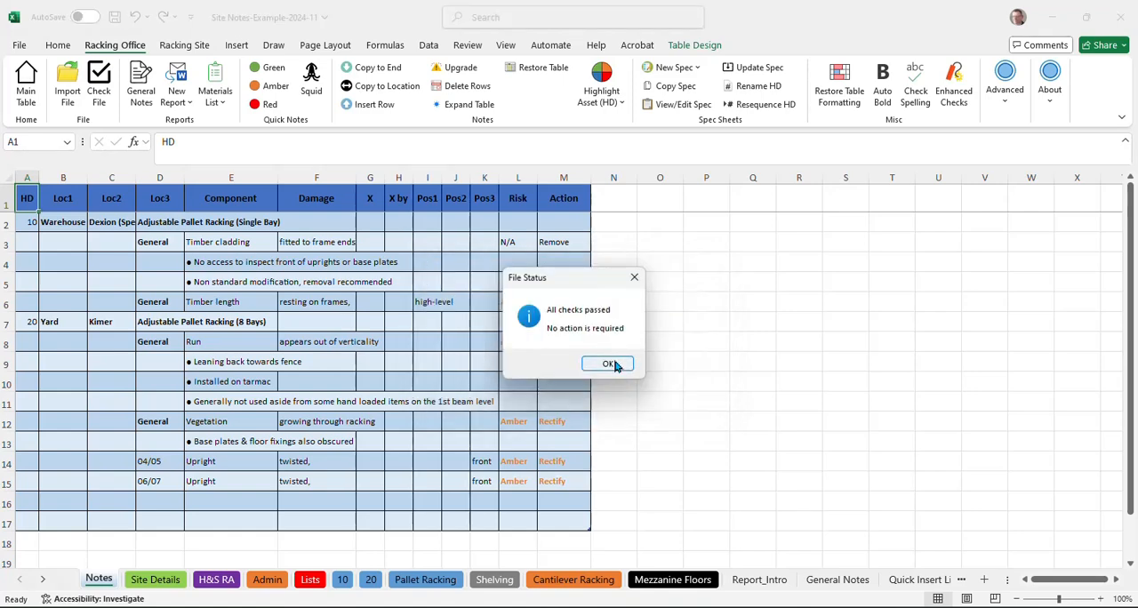
click(610, 364)
click(677, 361)
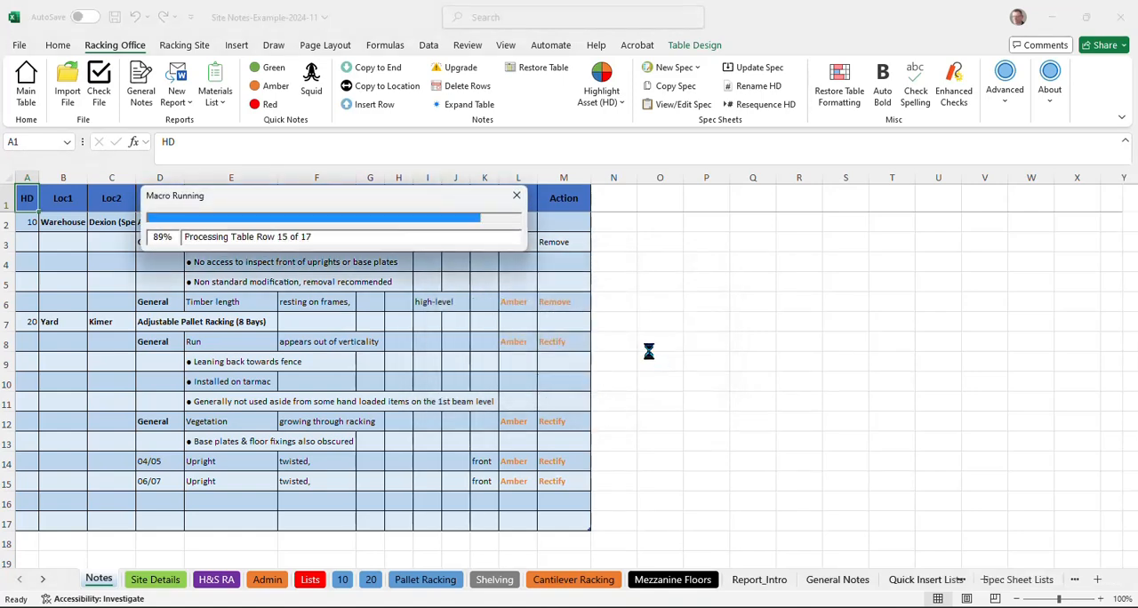
click(648, 365)
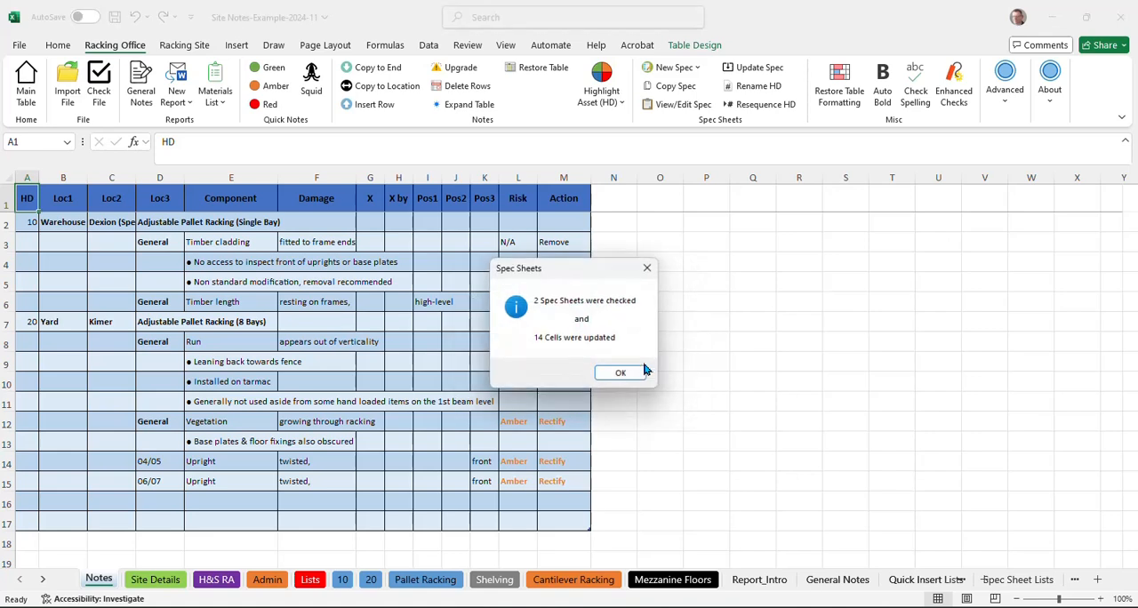
click(635, 378)
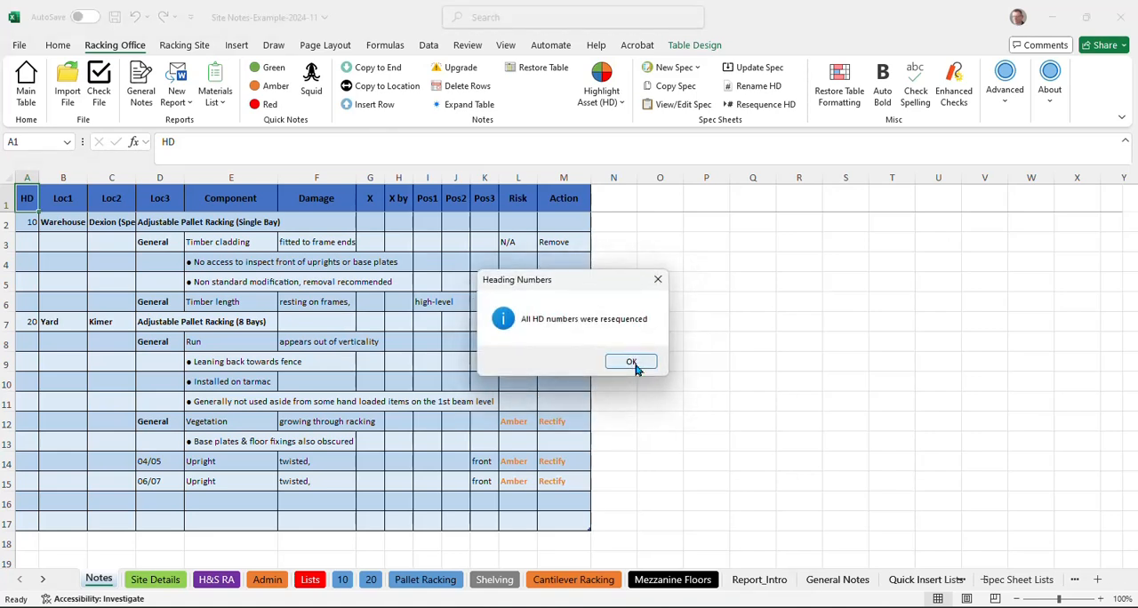
click(634, 362)
click(635, 363)
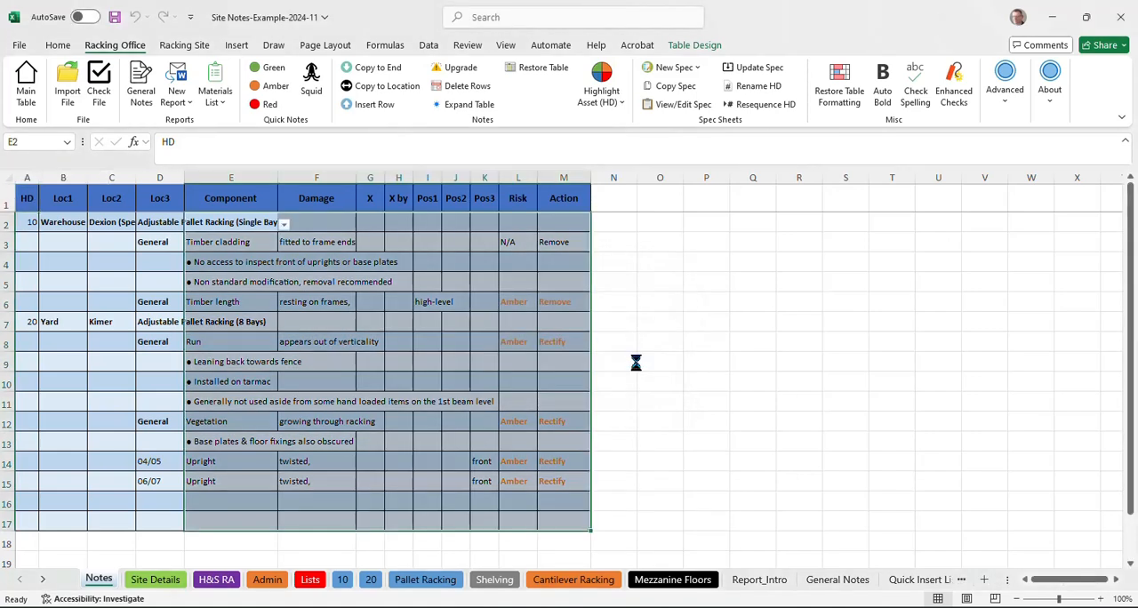
click(71, 407)
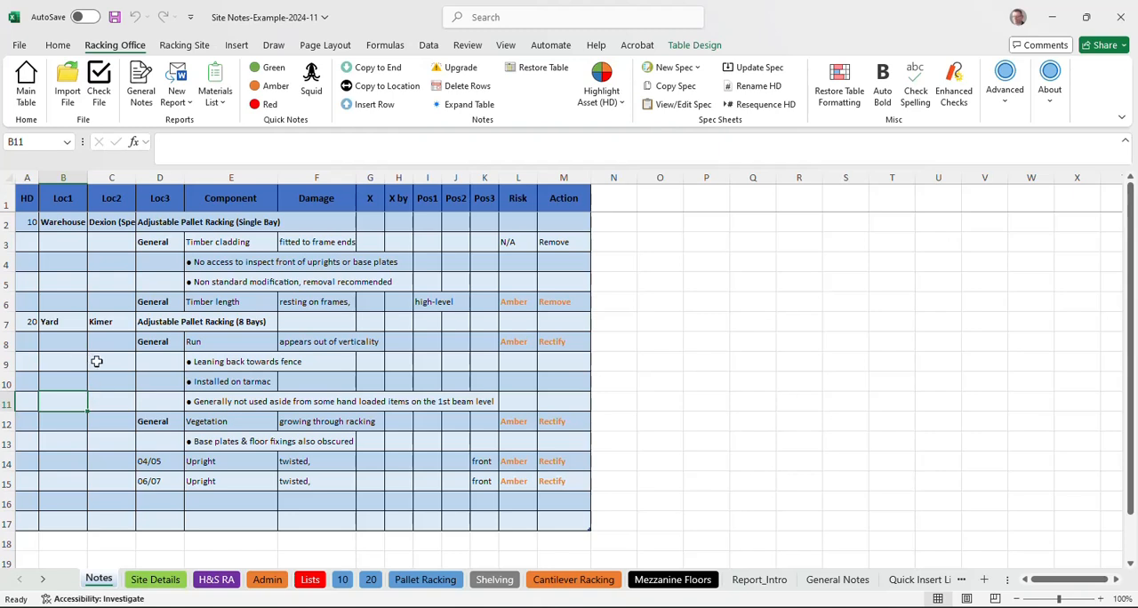
Step: Produce a separate Materials List of repairs in Word format and switch to the generated Word document
click(217, 105)
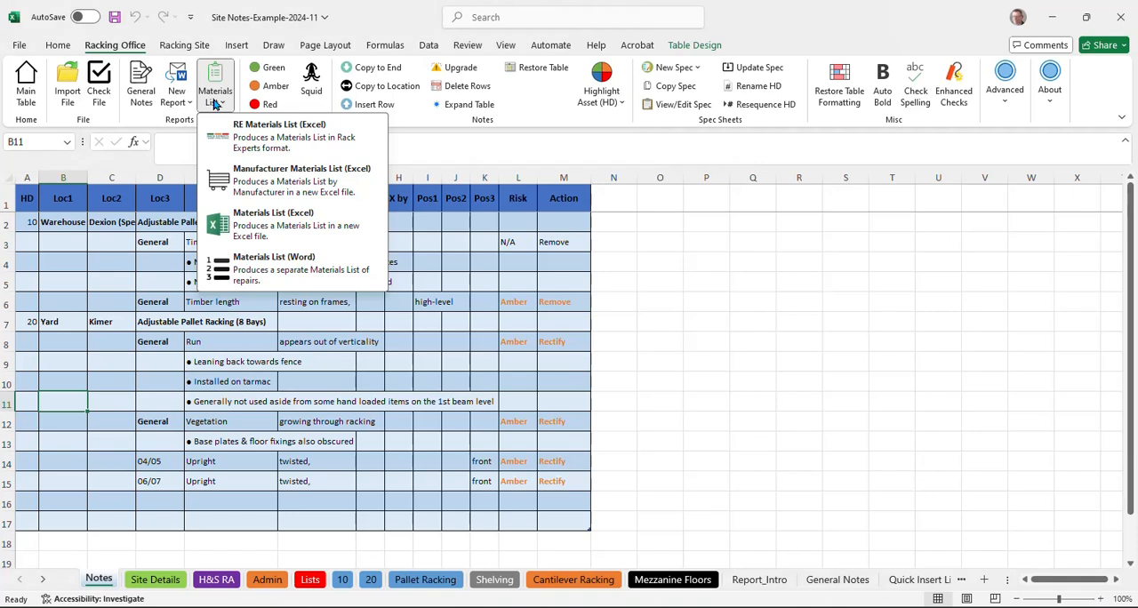
click(263, 274)
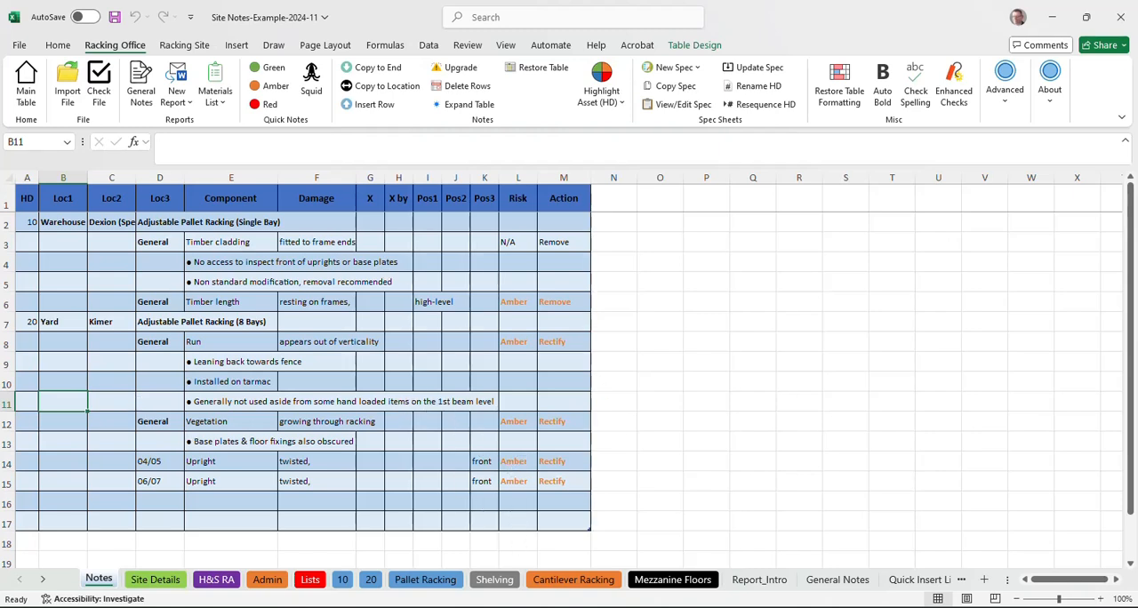
mouse_move(537, 607)
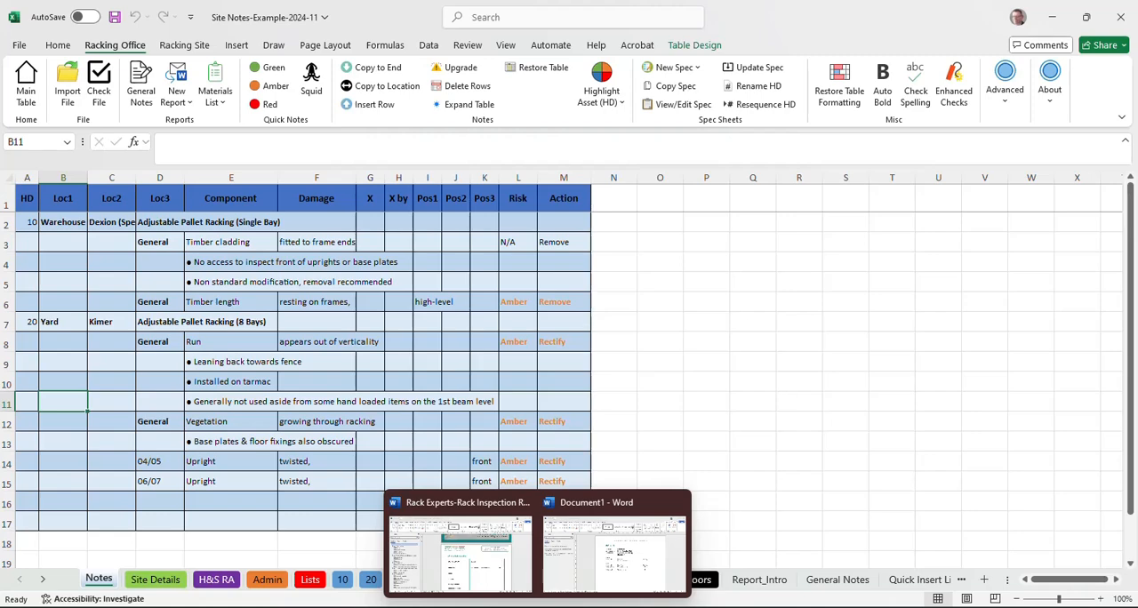
mouse_move(475, 567)
click(635, 574)
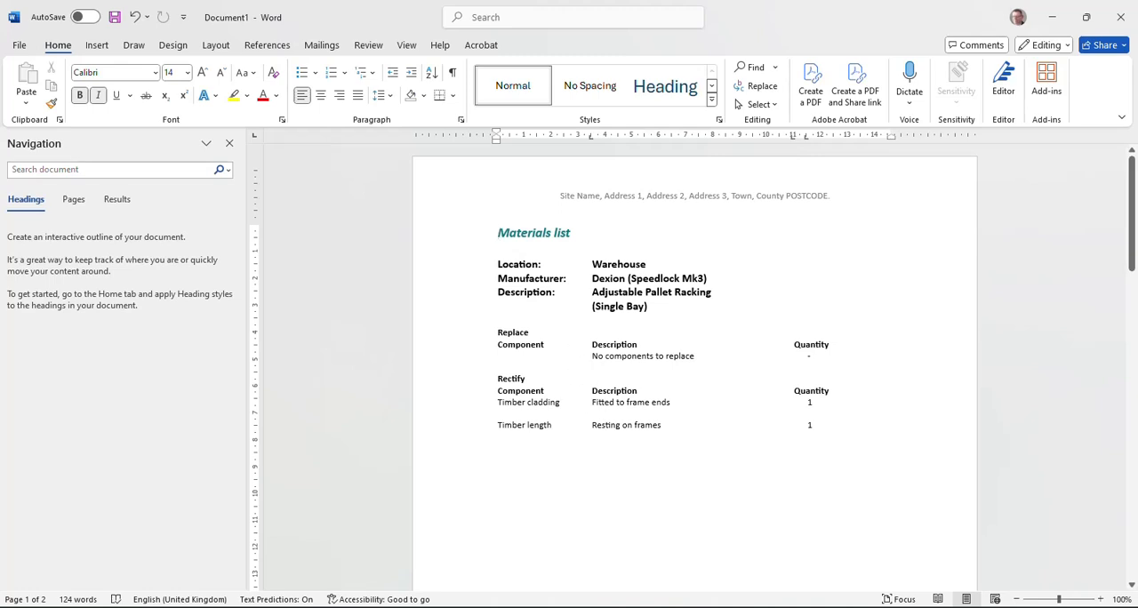
Step: Examine the Replace and Rectify sections of the Warehouse and Yard materials lists, including the accuracy disclaimer at the end
scroll(686, 349, down, 12)
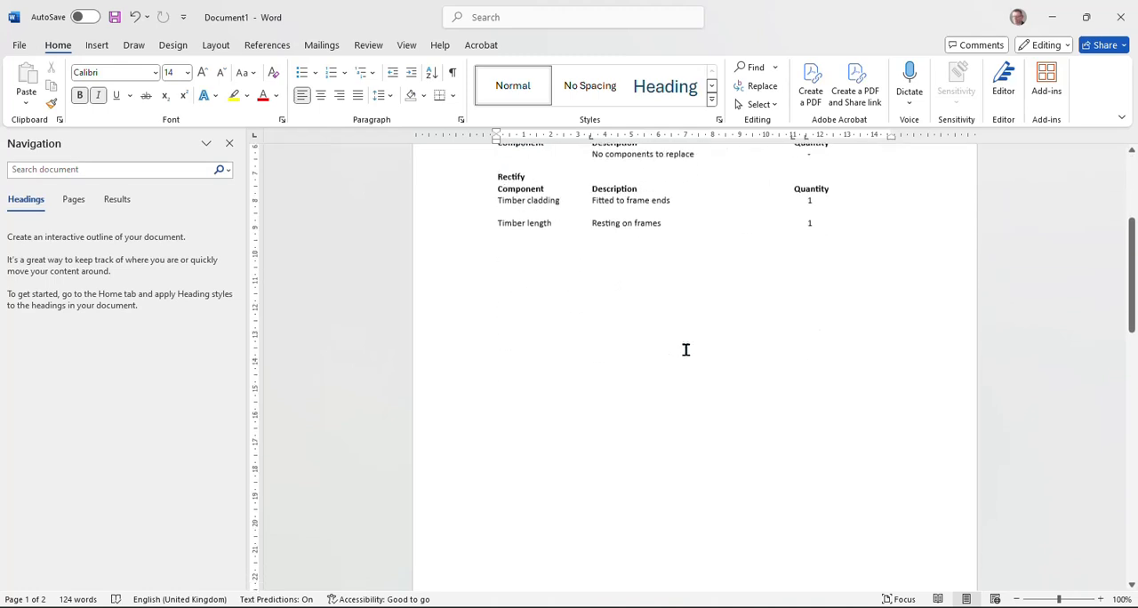
scroll(695, 351, up, 12)
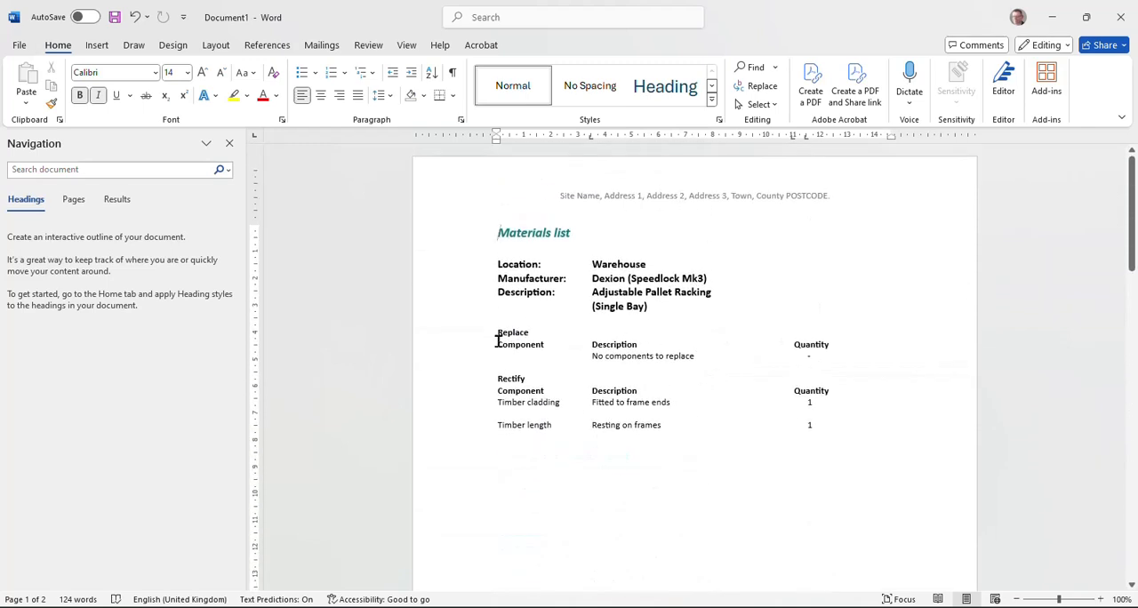
drag(492, 327, 536, 330)
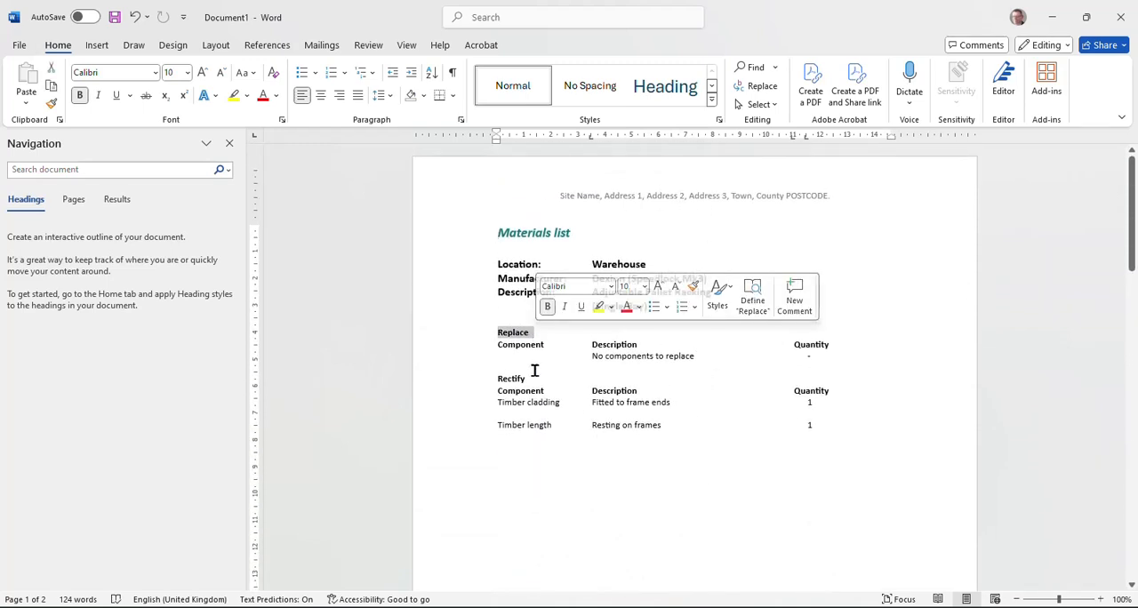
drag(534, 374, 489, 375)
click(567, 454)
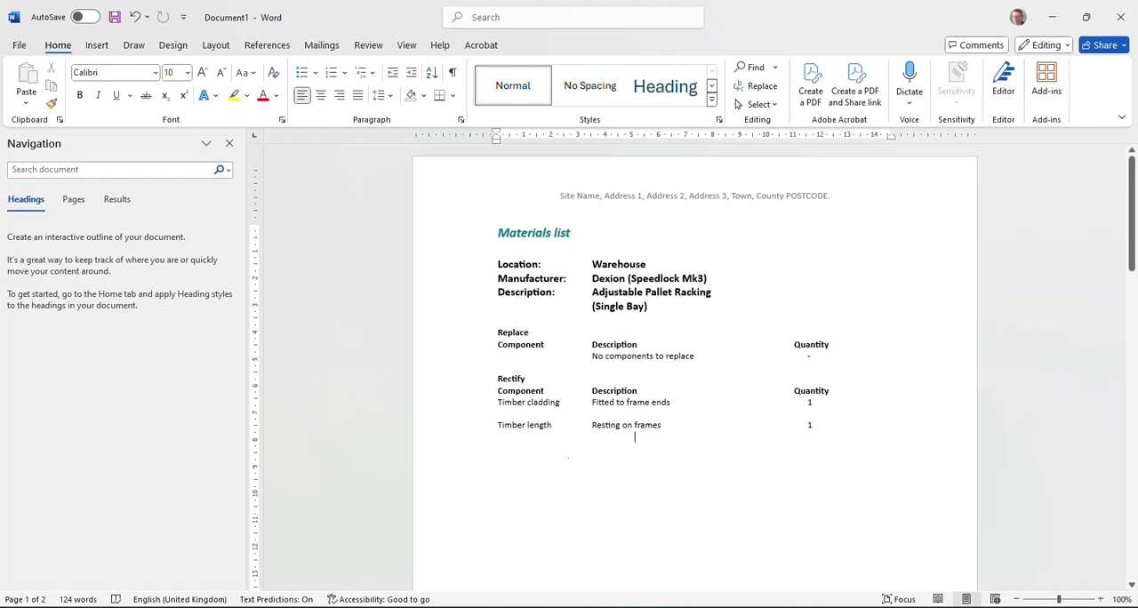
scroll(635, 436, down, 12)
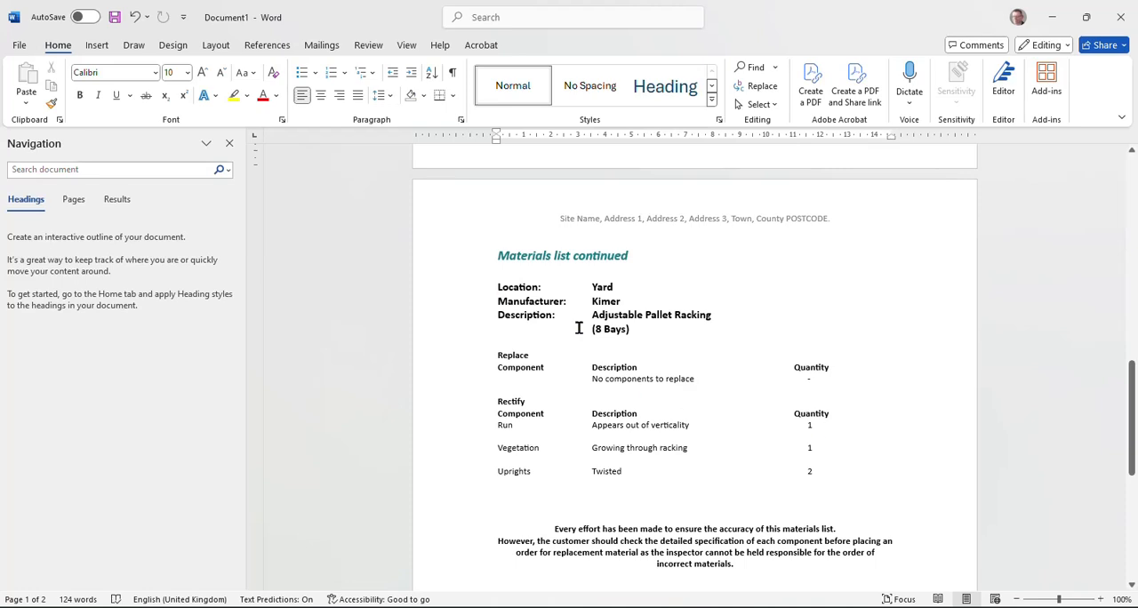
scroll(578, 328, up, 12)
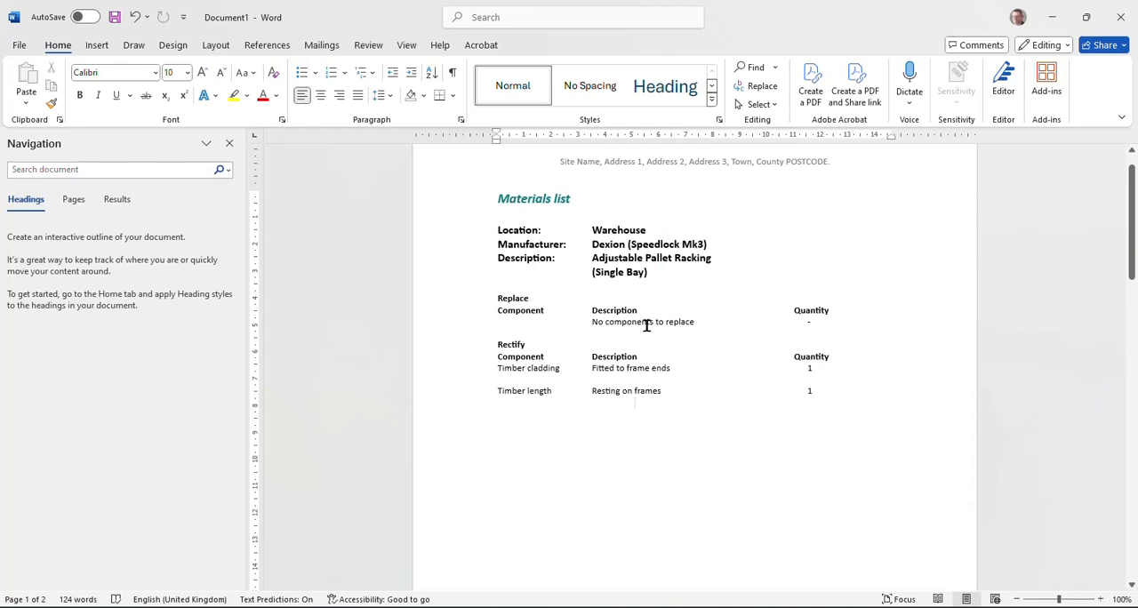
scroll(646, 325, down, 12)
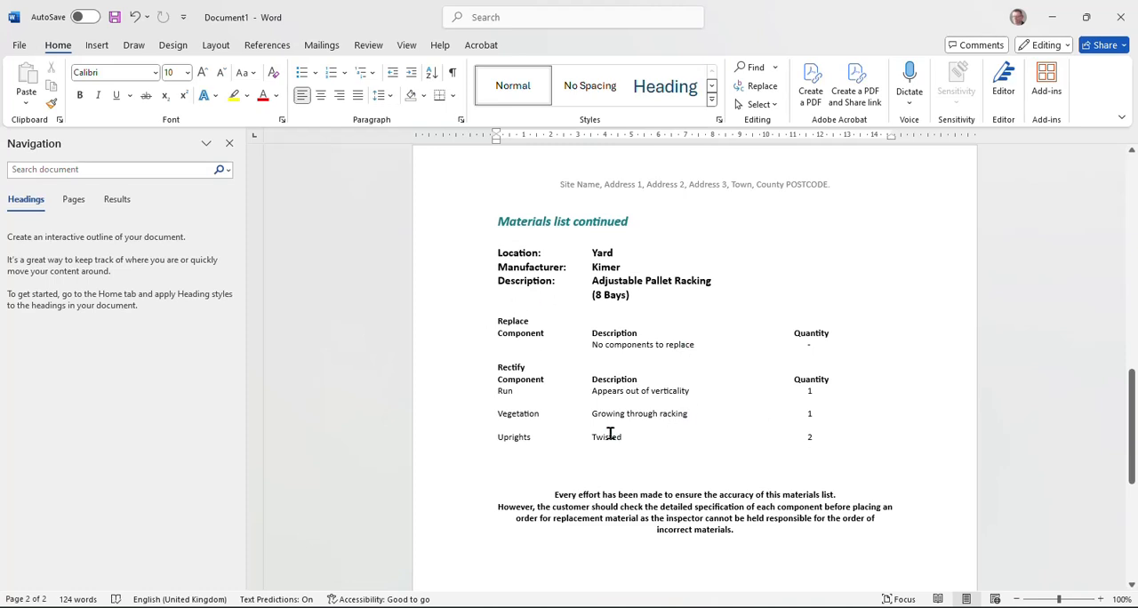
scroll(722, 396, down, 3)
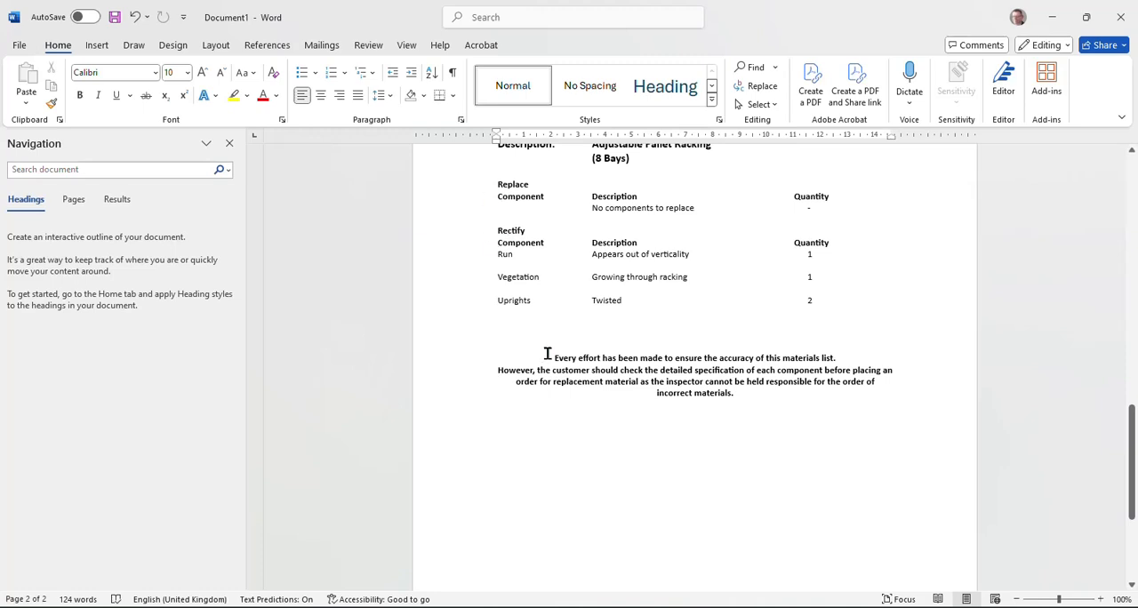
drag(548, 356, 764, 390)
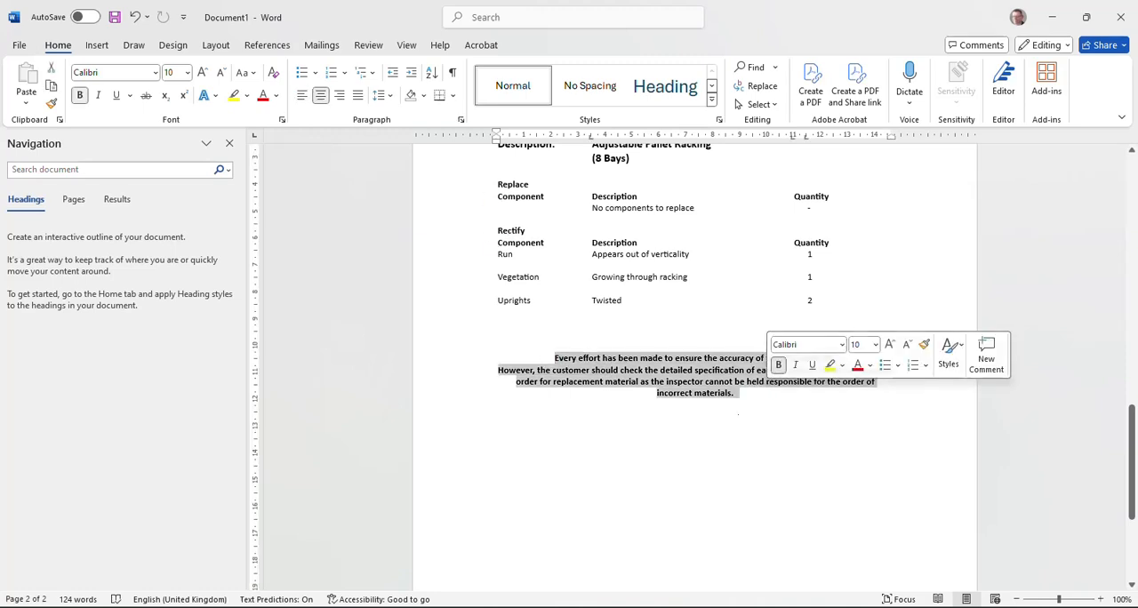
click(737, 392)
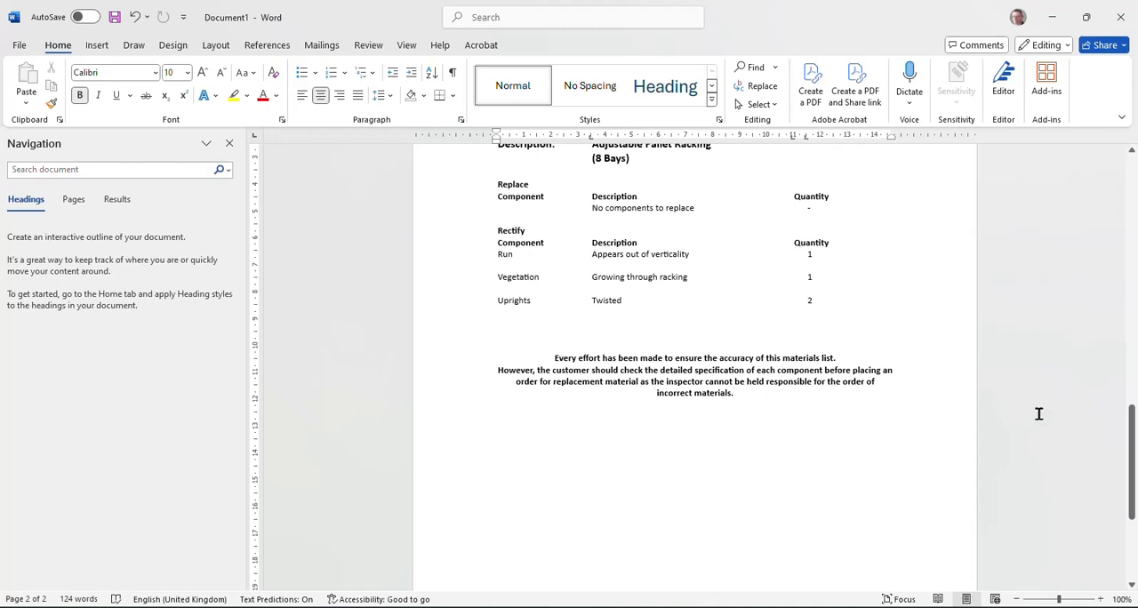
Step: Check the site name and address header of the materials list, and close the document without saving it
drag(1132, 489, 1132, 241)
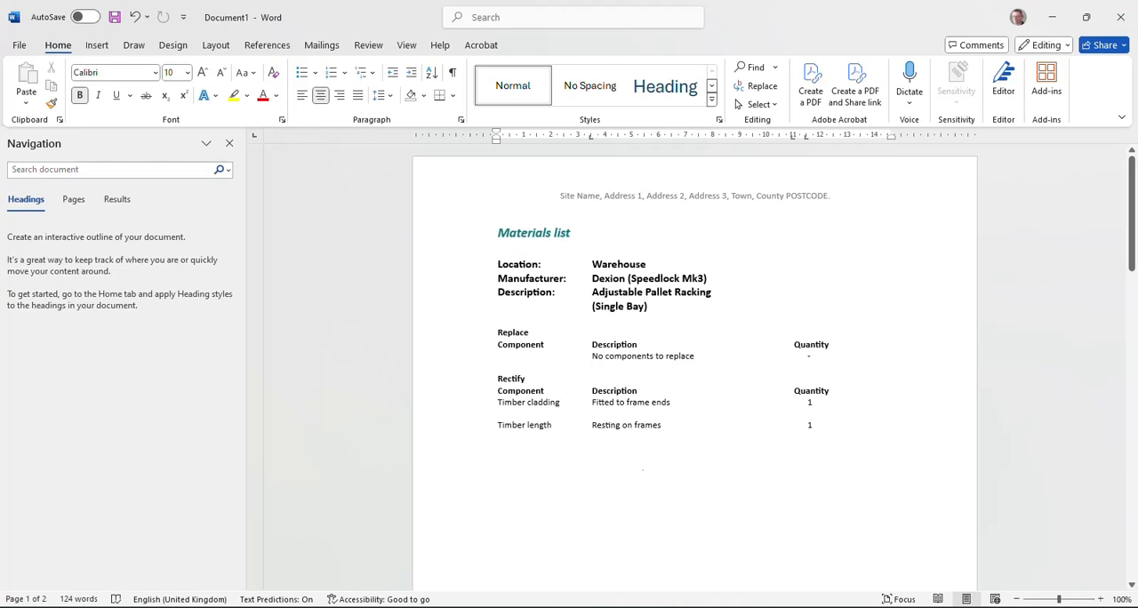
double_click(709, 199)
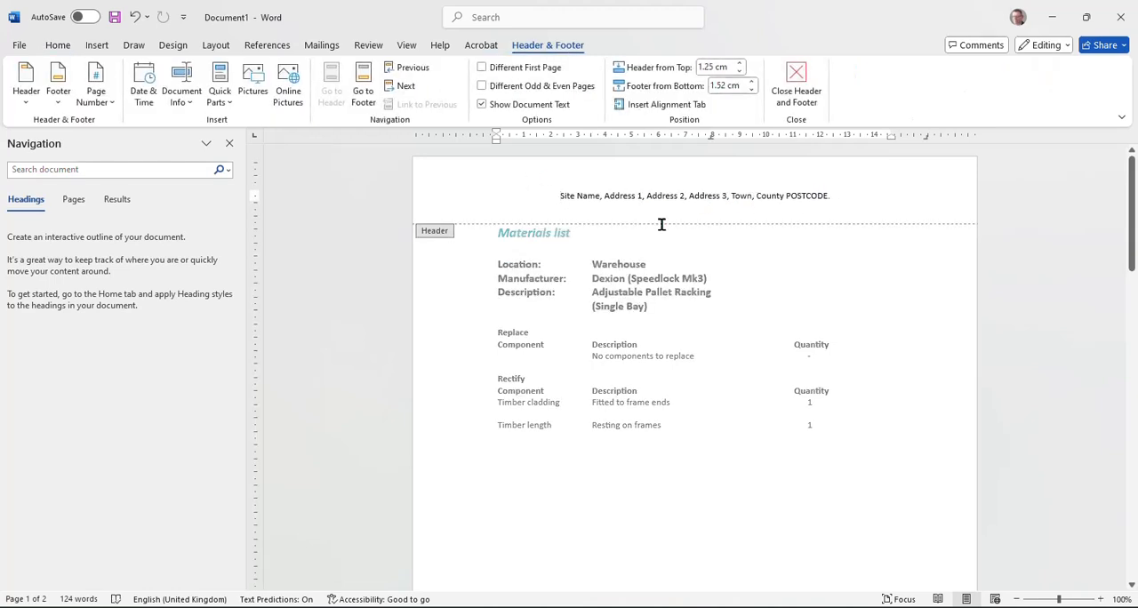
double_click(620, 492)
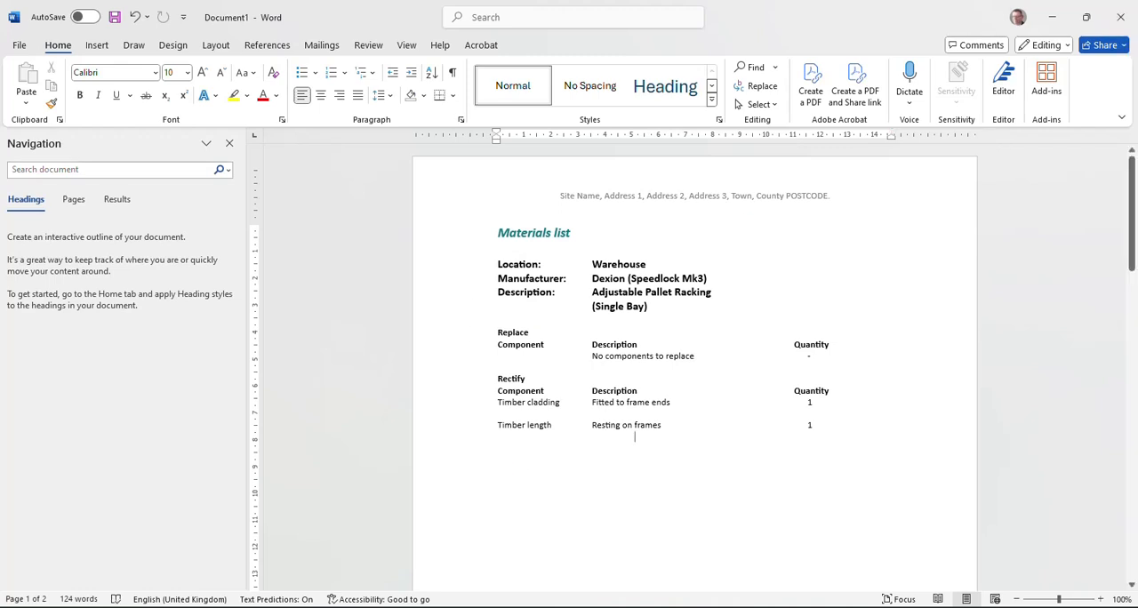
click(1122, 18)
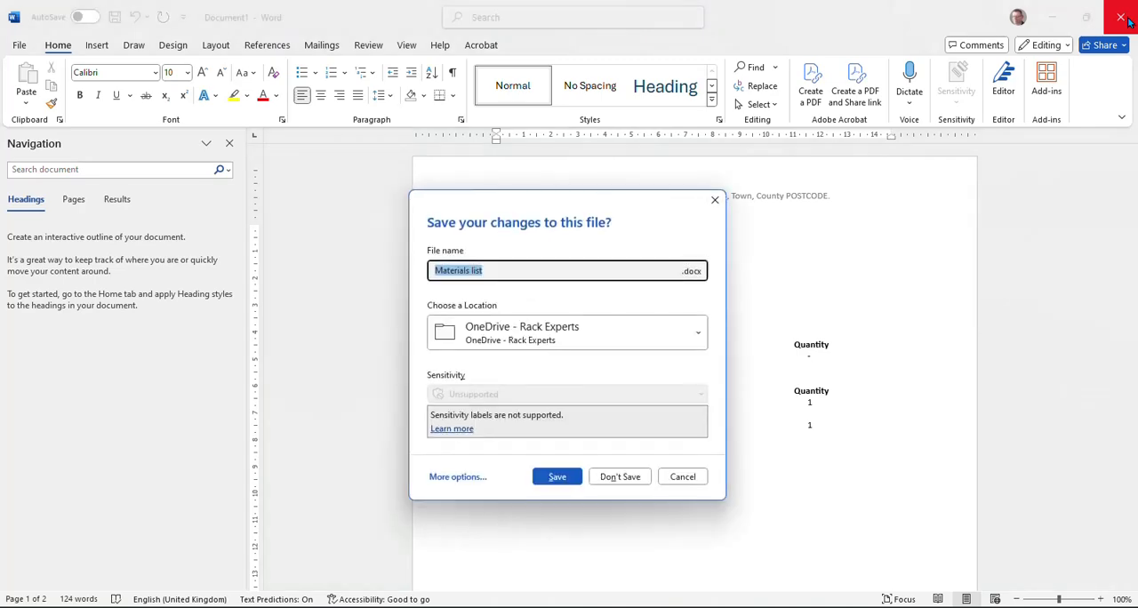
click(631, 480)
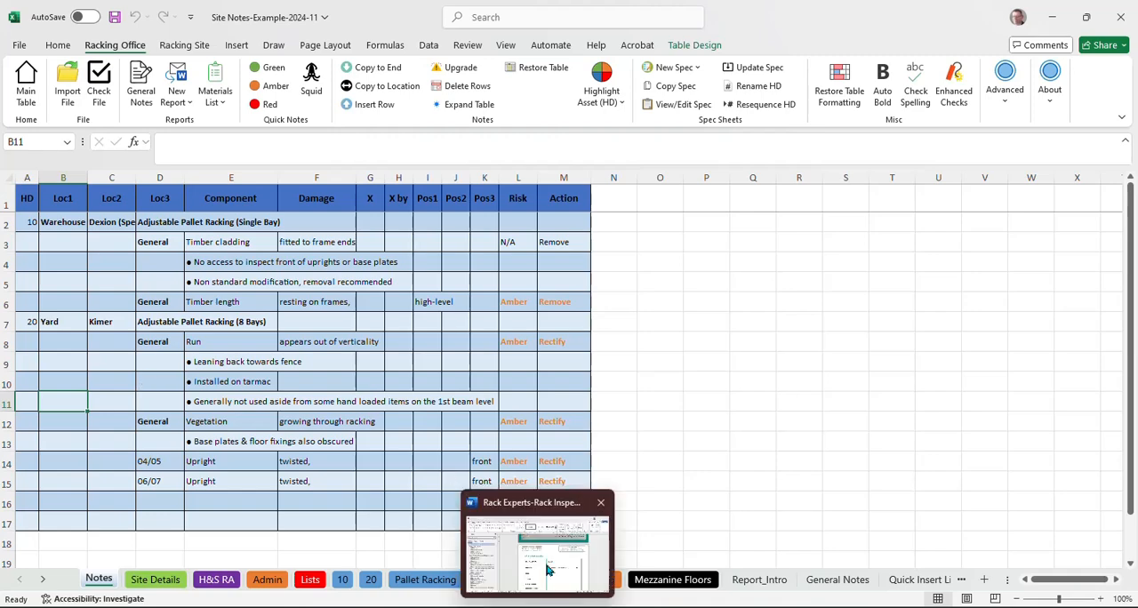
Step: Switch to the Rack Inspection Report and fill the blank cover box with "EXAMPLE SITE NAME" and "TOWN OR LOCATION" on two lines
click(550, 569)
scroll(644, 333, up, 10)
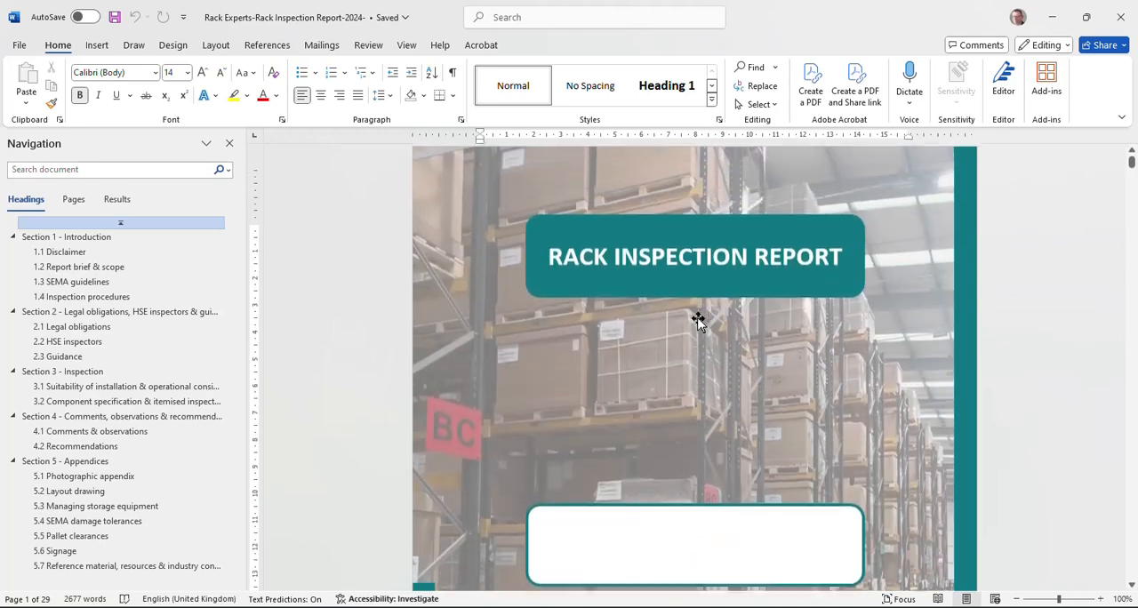
scroll(611, 247, down, 5)
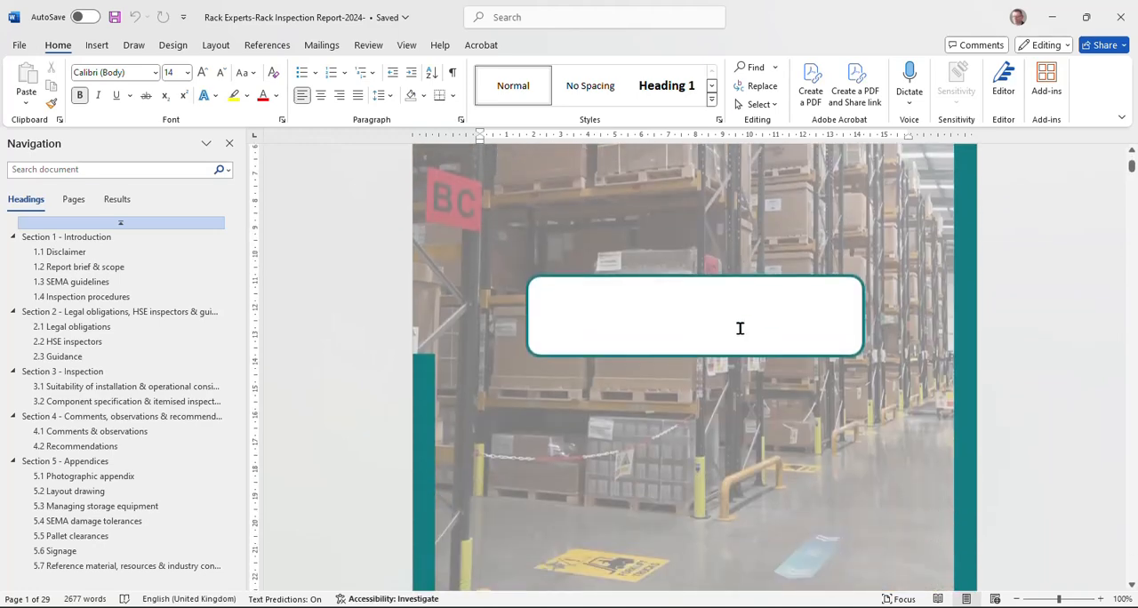
scroll(699, 259, up, 4)
scroll(703, 260, down, 5)
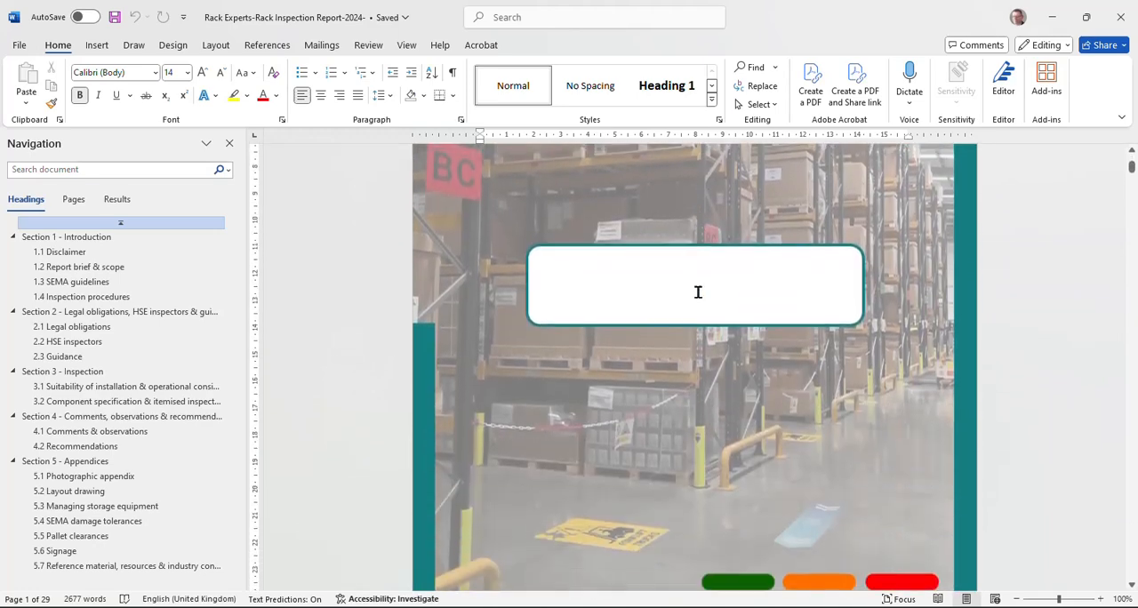
click(696, 272)
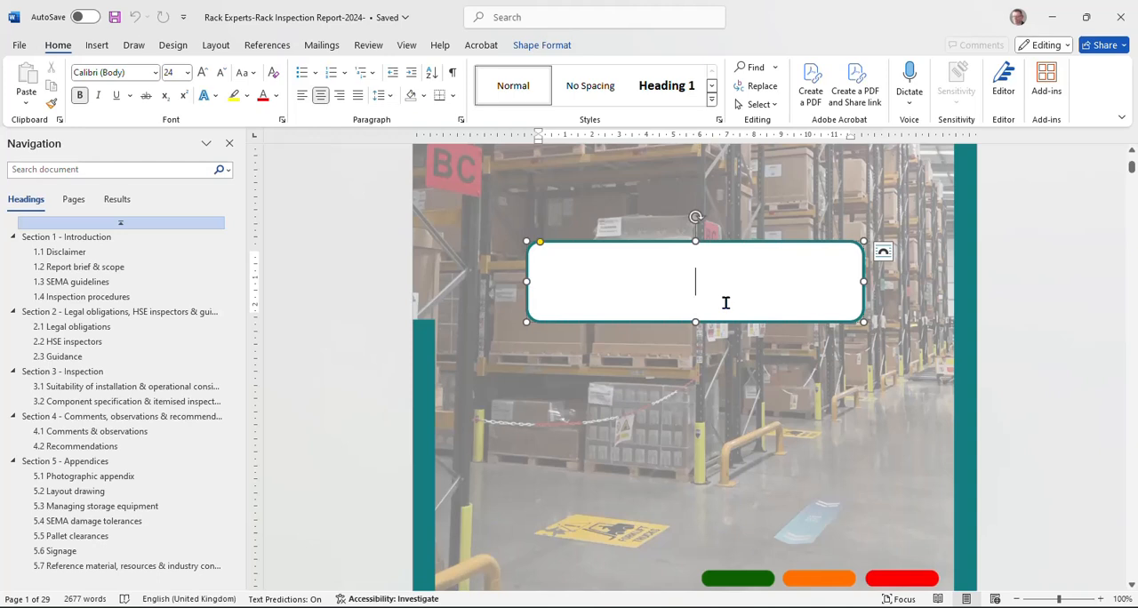
text(EXAMPLE)
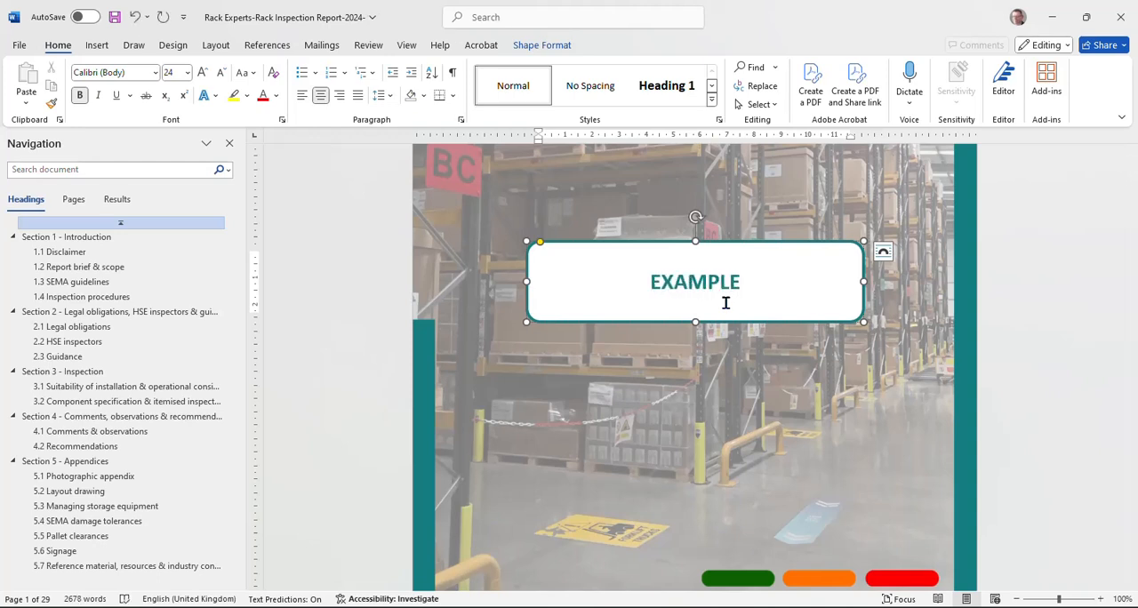
text( SITE NAME)
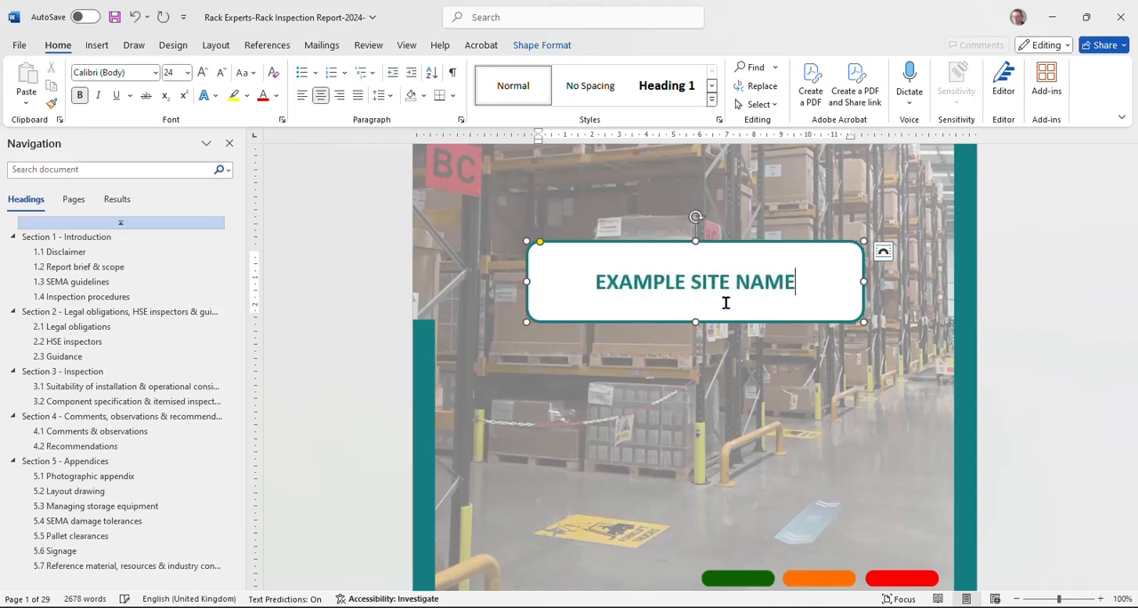
key(Return)
text(TOW)
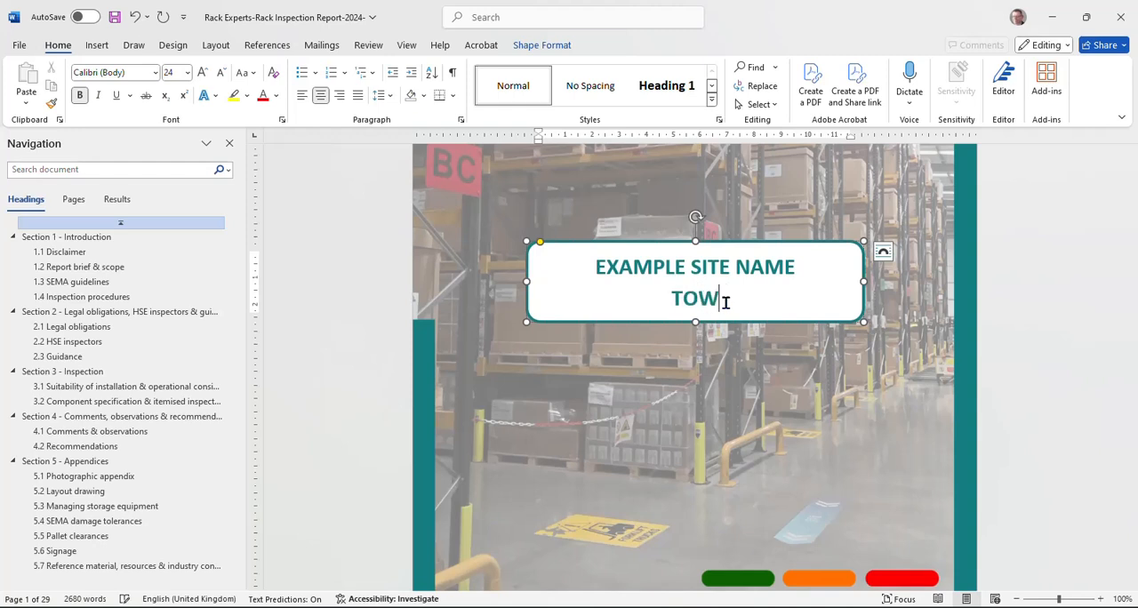
text(N OR LOCATION)
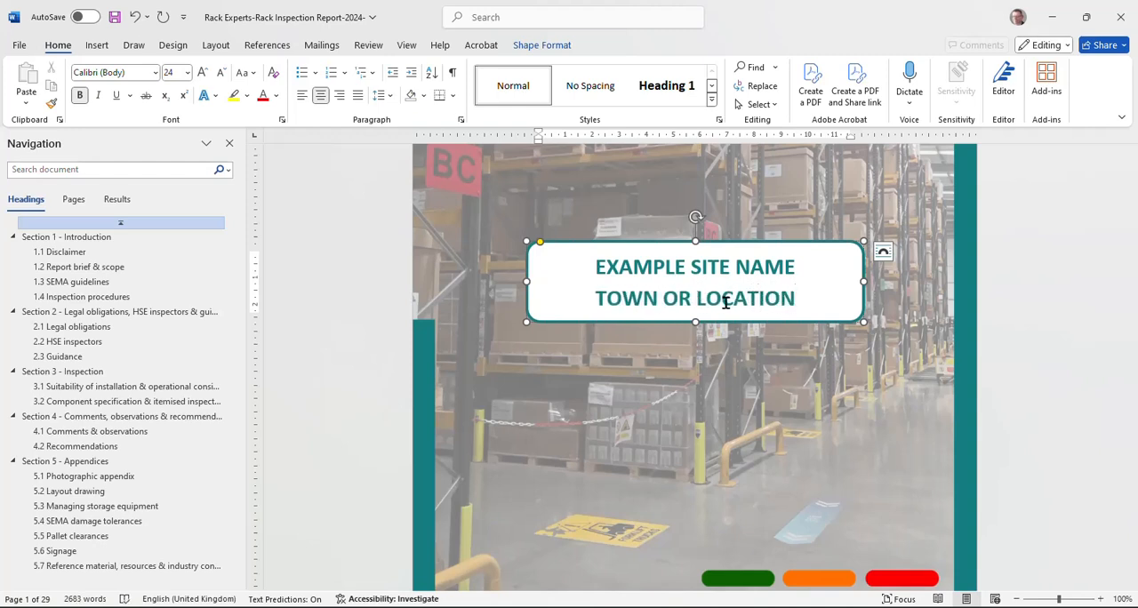
Step: Examine the Site & contact information table, the table of contents and the option that shows the Navigation Pane
scroll(755, 311, down, 10)
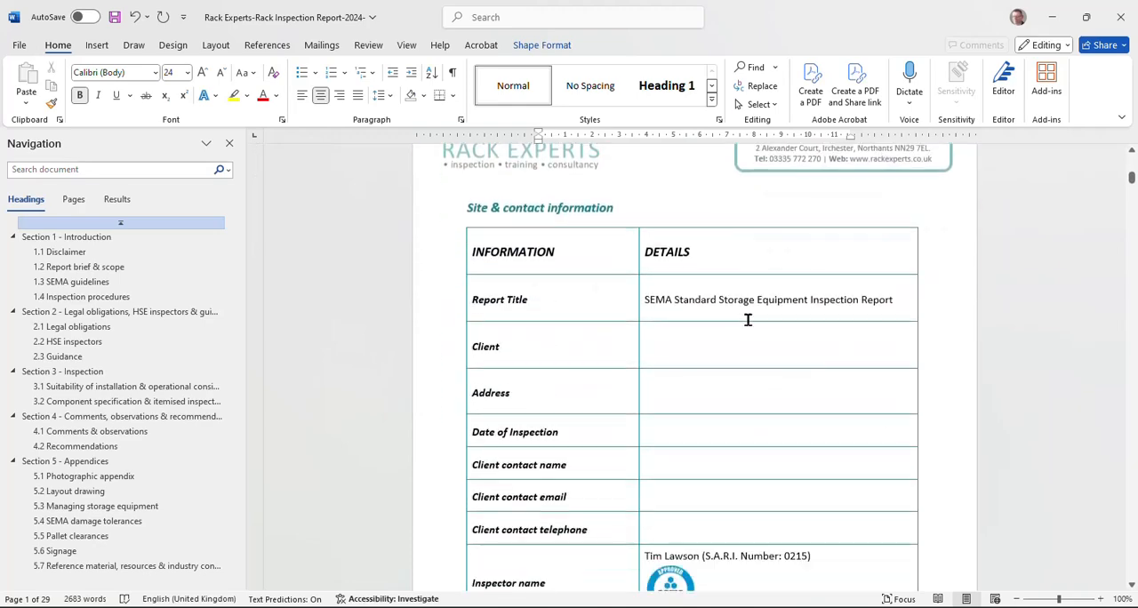
click(690, 309)
click(673, 401)
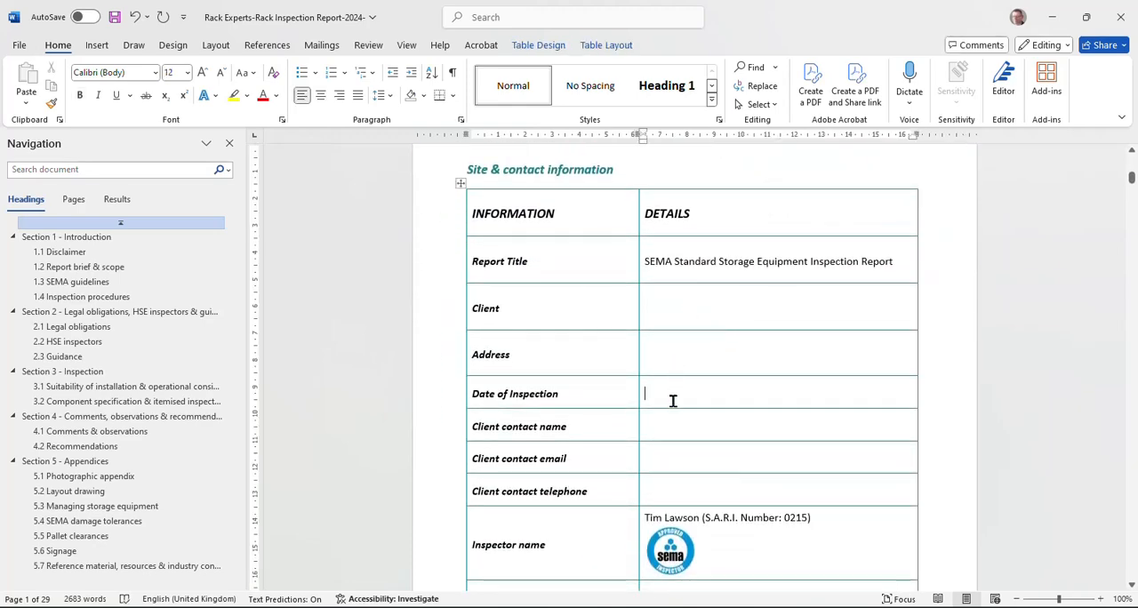
click(664, 427)
scroll(692, 355, down, 4)
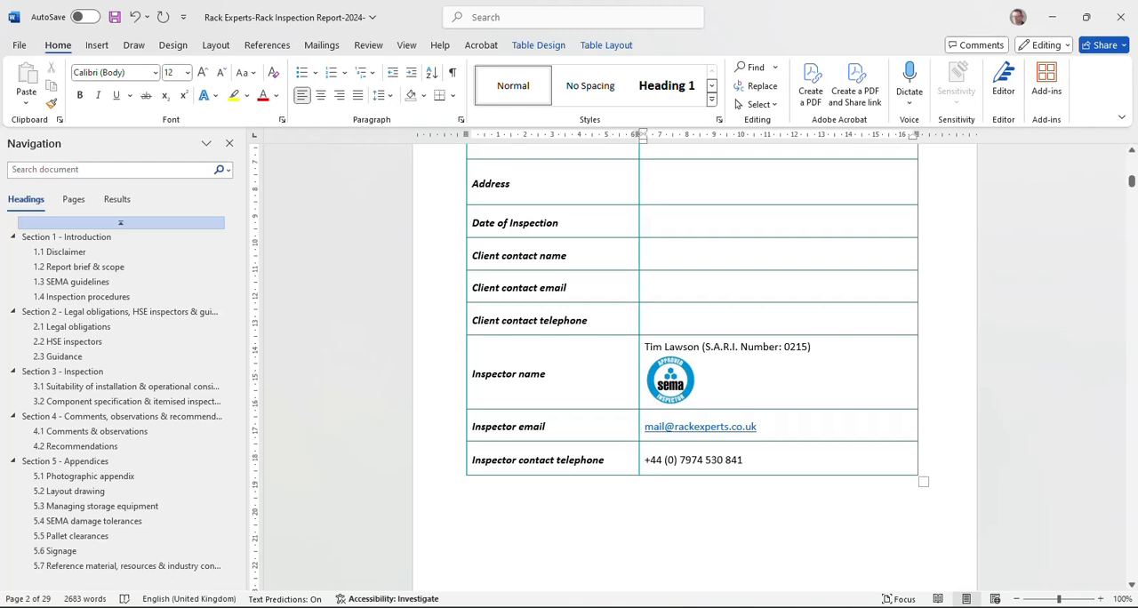
scroll(592, 267, down, 2)
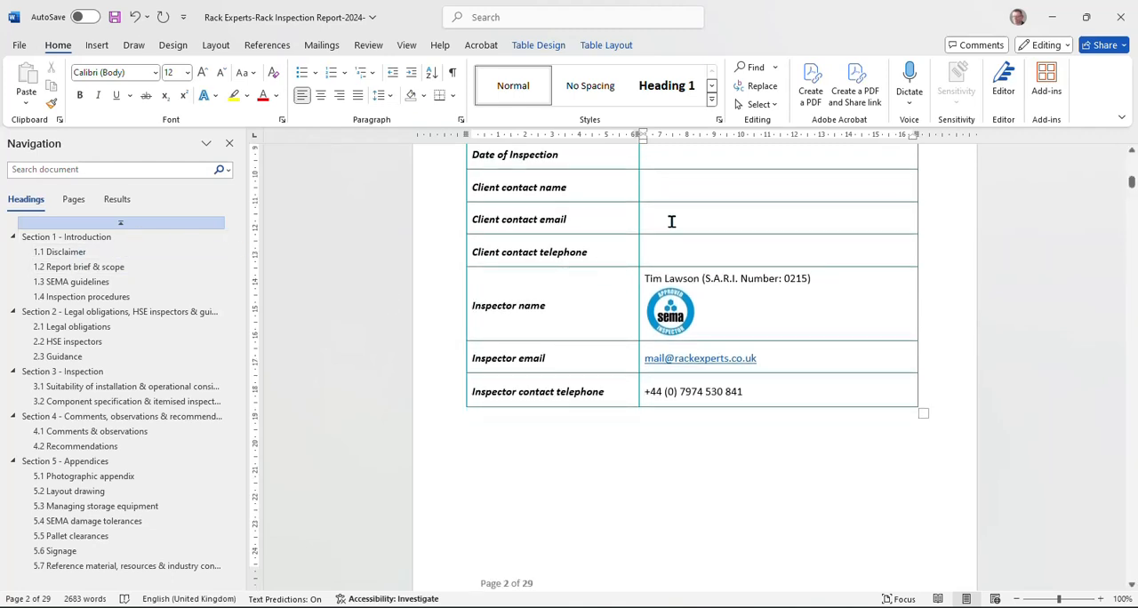
scroll(540, 306, down, 14)
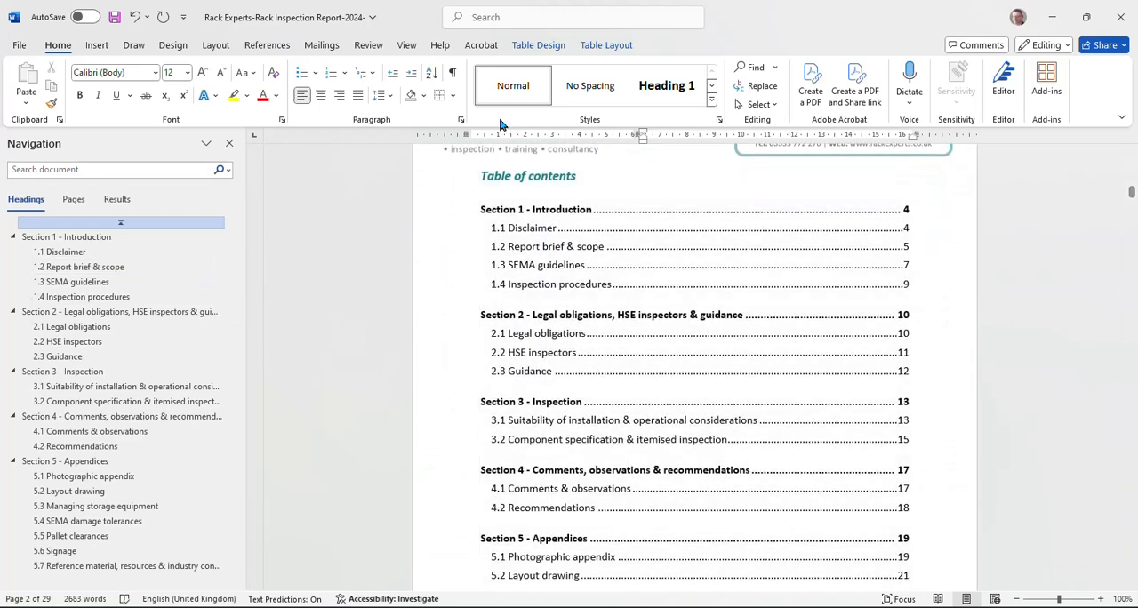
click(407, 45)
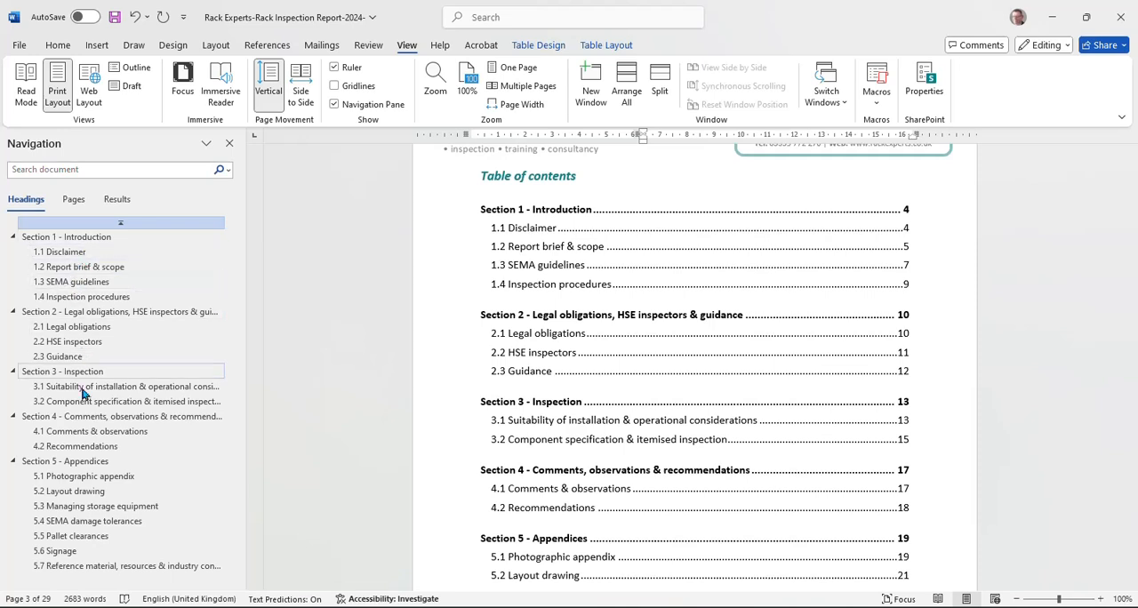
Step: Go to report section 1.2 Report brief & scope, and generate the Defect Summary from the Site Notes workbook in Excel
click(62, 272)
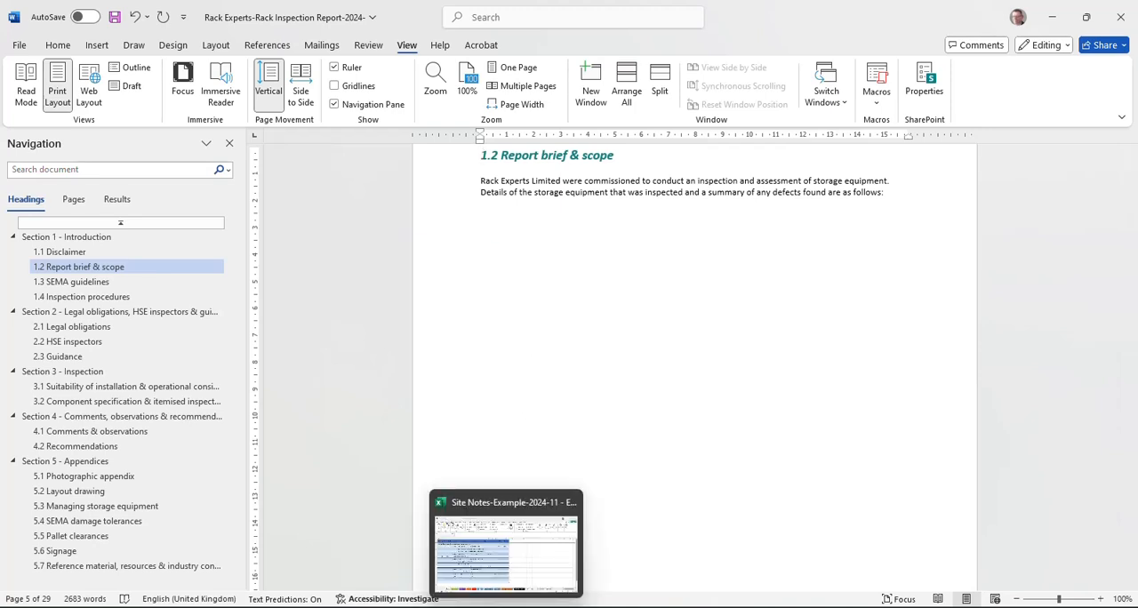
click(496, 562)
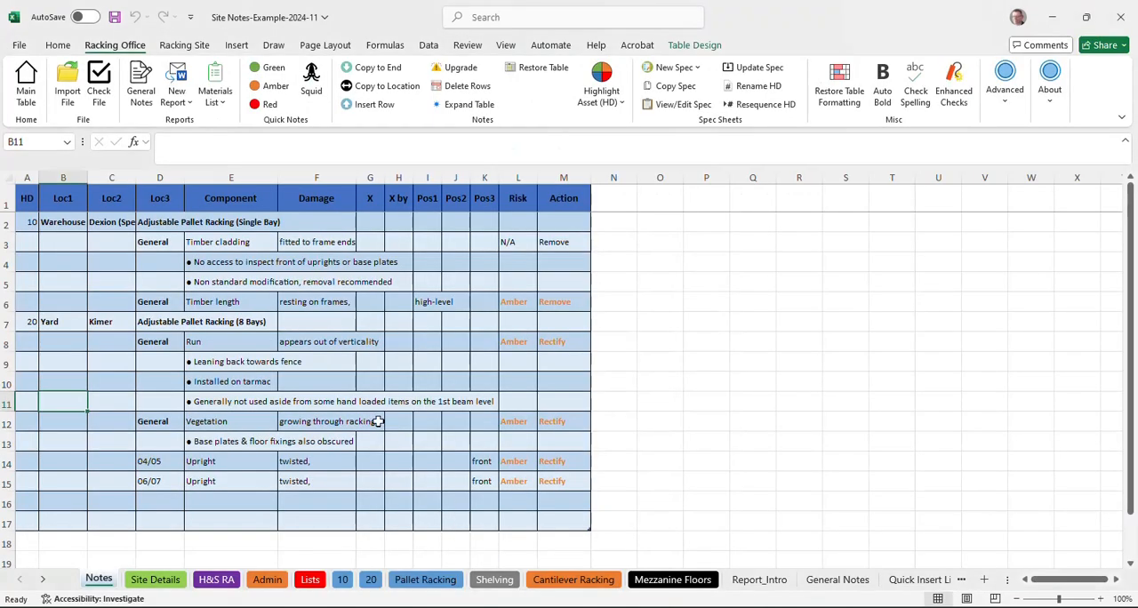
click(177, 100)
click(218, 444)
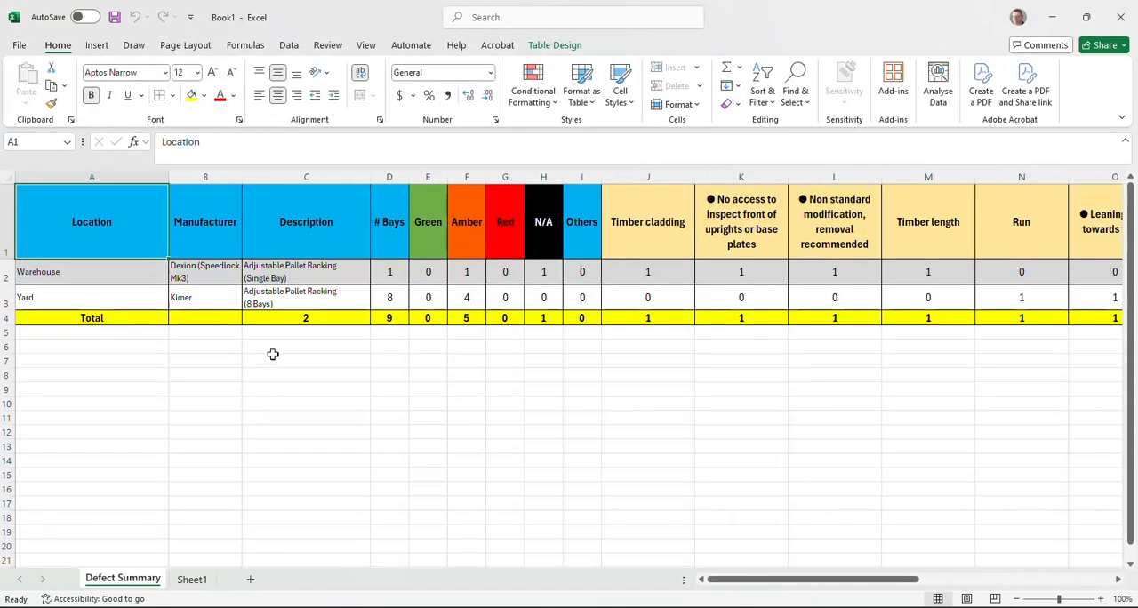
Step: Set one uniform row height for the header, Warehouse and Yard rows of the Defect Summary
mouse_move(734, 586)
mouse_down()
mouse_move(937, 595)
mouse_move(863, 581)
mouse_move(716, 588)
mouse_up()
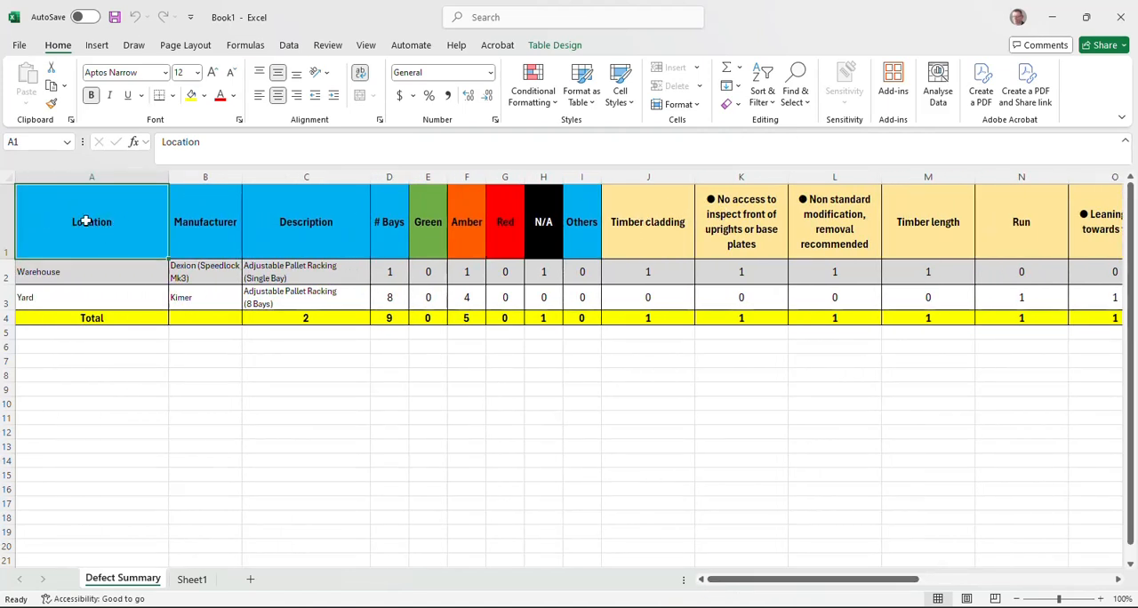
drag(9, 210, 10, 297)
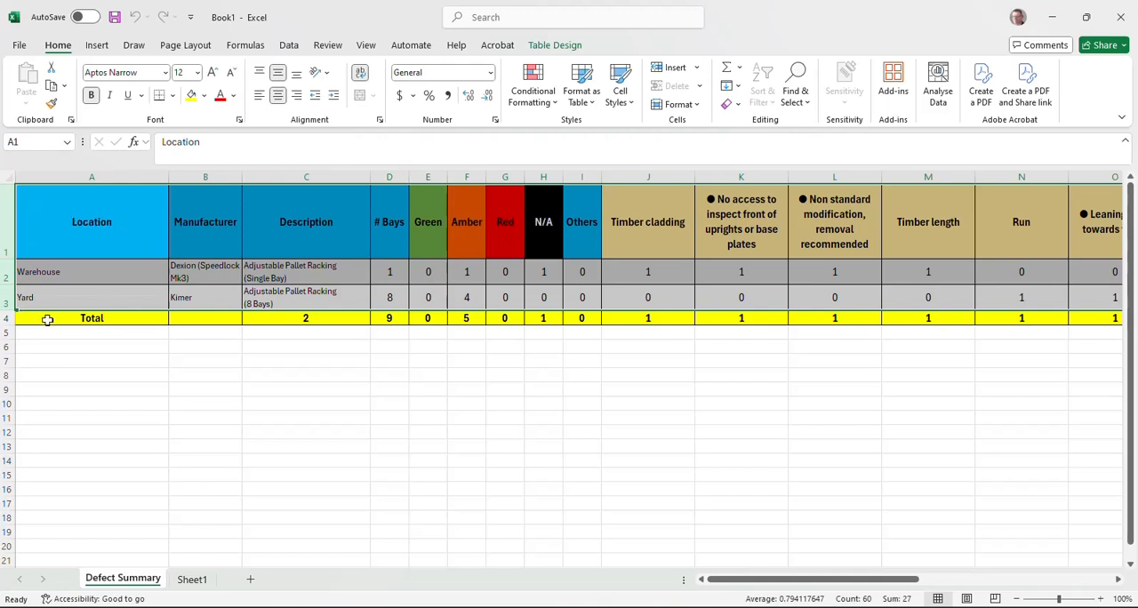
right_click(14, 253)
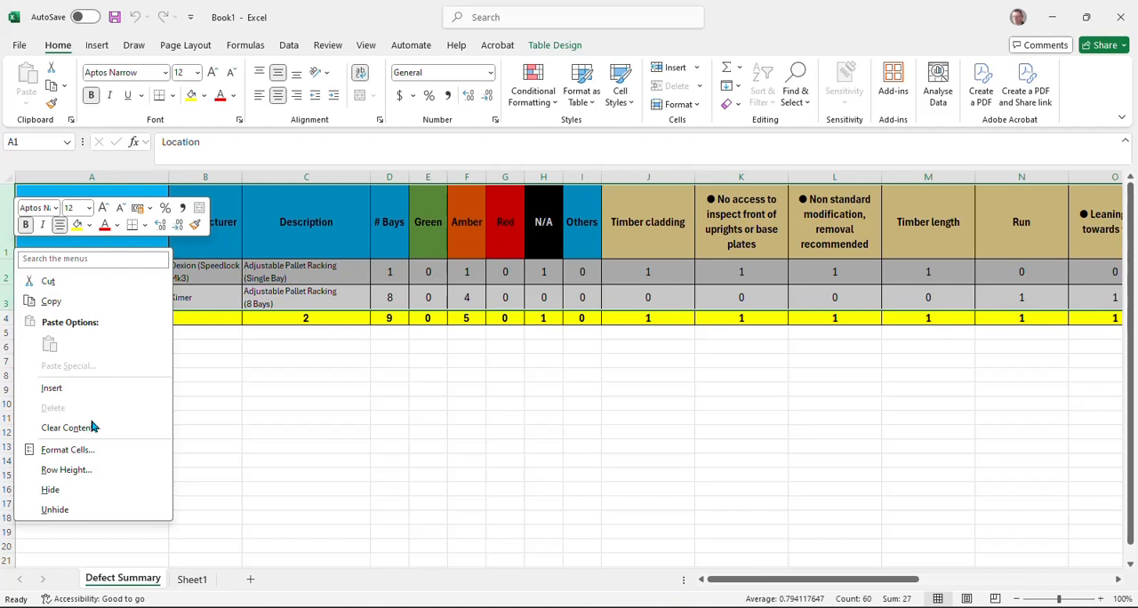
click(93, 472)
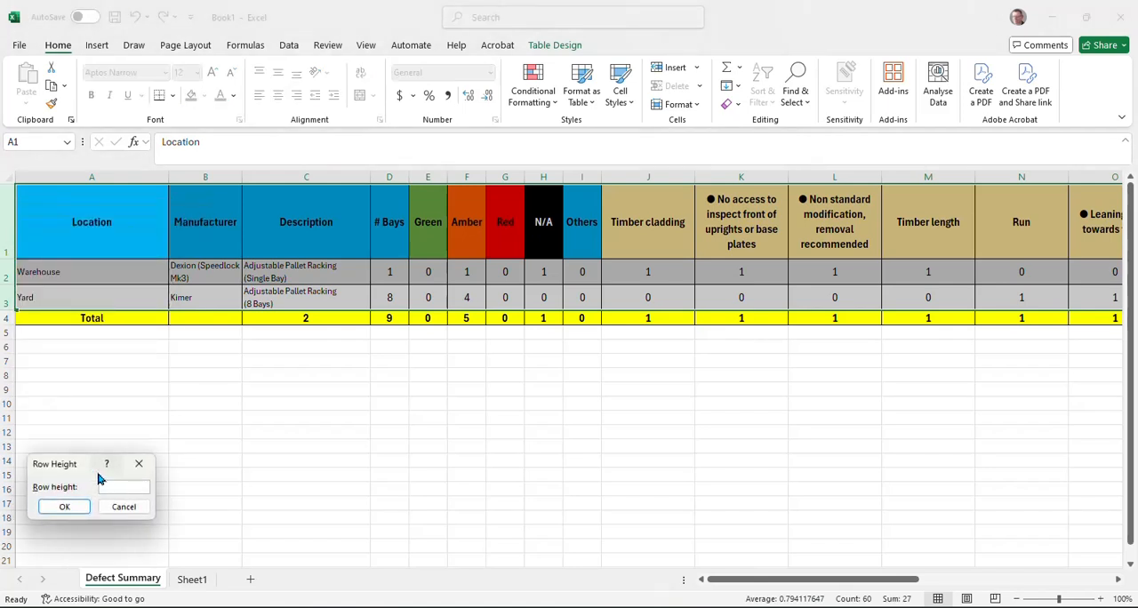
text(30)
click(78, 509)
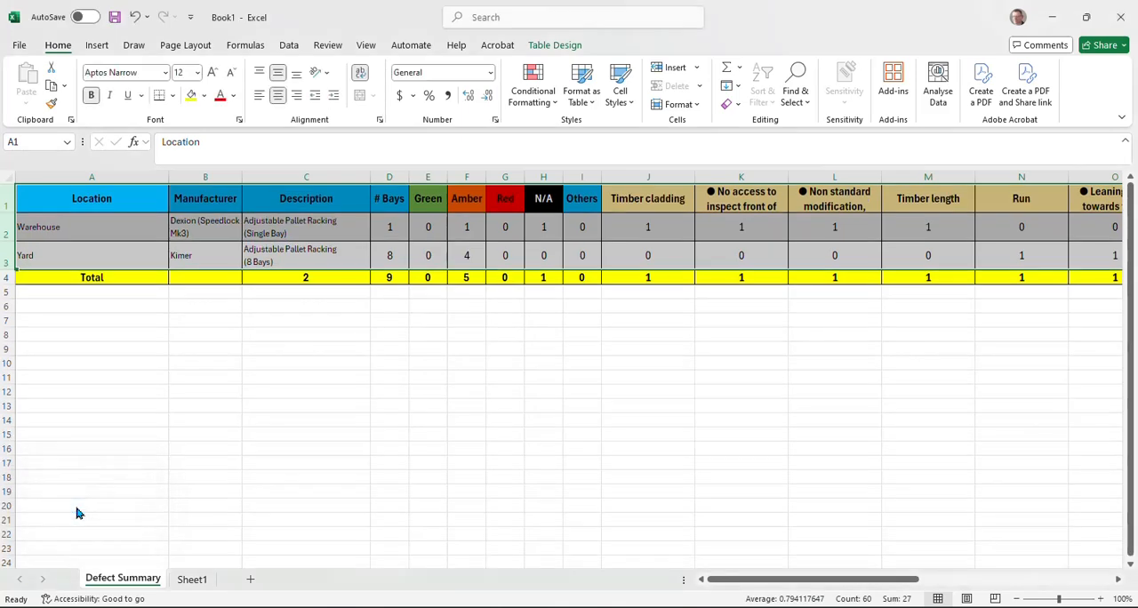
Step: Narrow the Location column, widen Manufacturer so its text fits on one line, and slightly narrow the Description column
drag(169, 182, 126, 182)
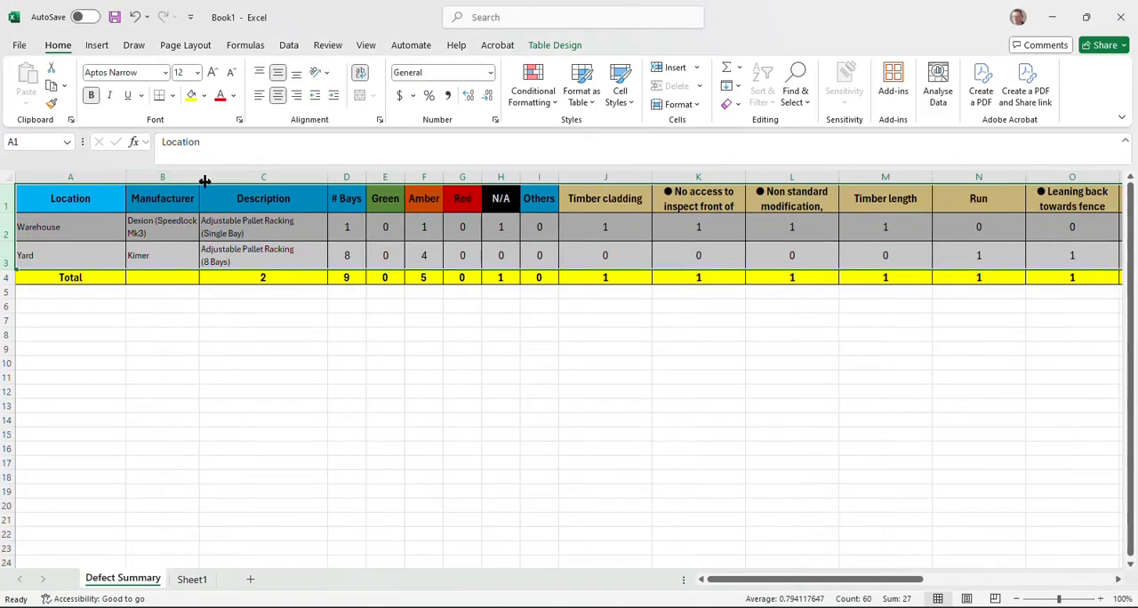
drag(199, 177, 229, 182)
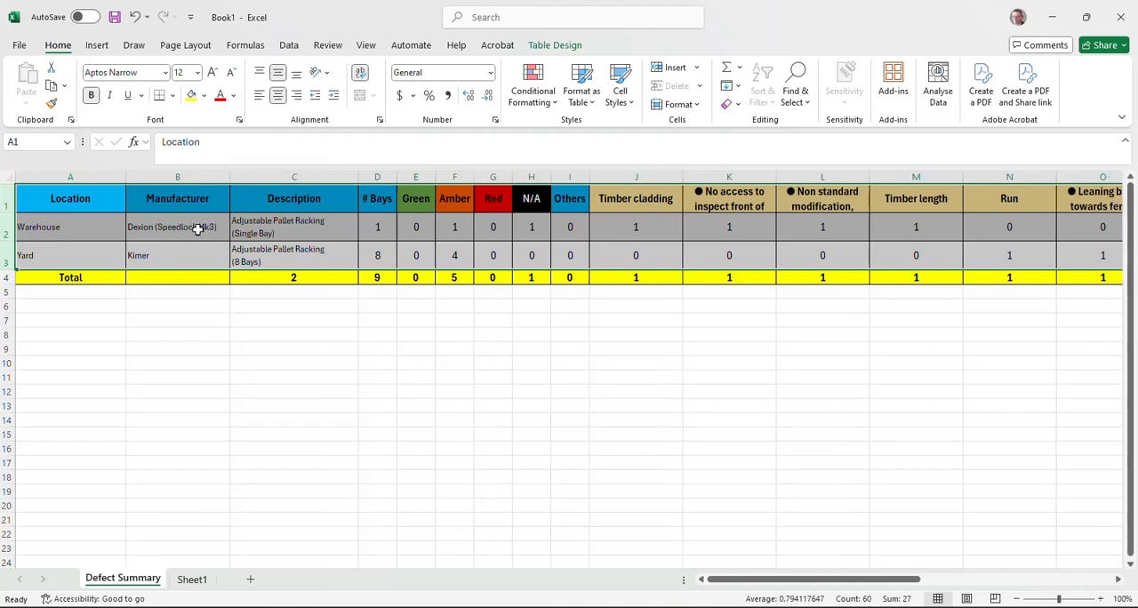
click(297, 232)
click(297, 249)
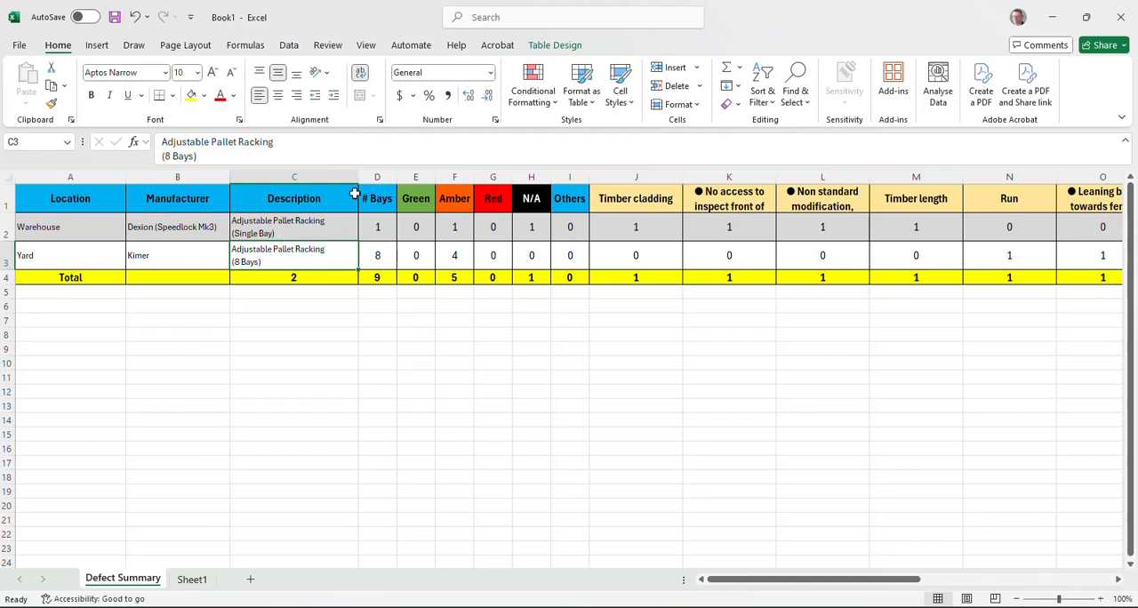
mouse_move(358, 177)
mouse_down()
mouse_move(450, 178)
mouse_move(351, 178)
mouse_up()
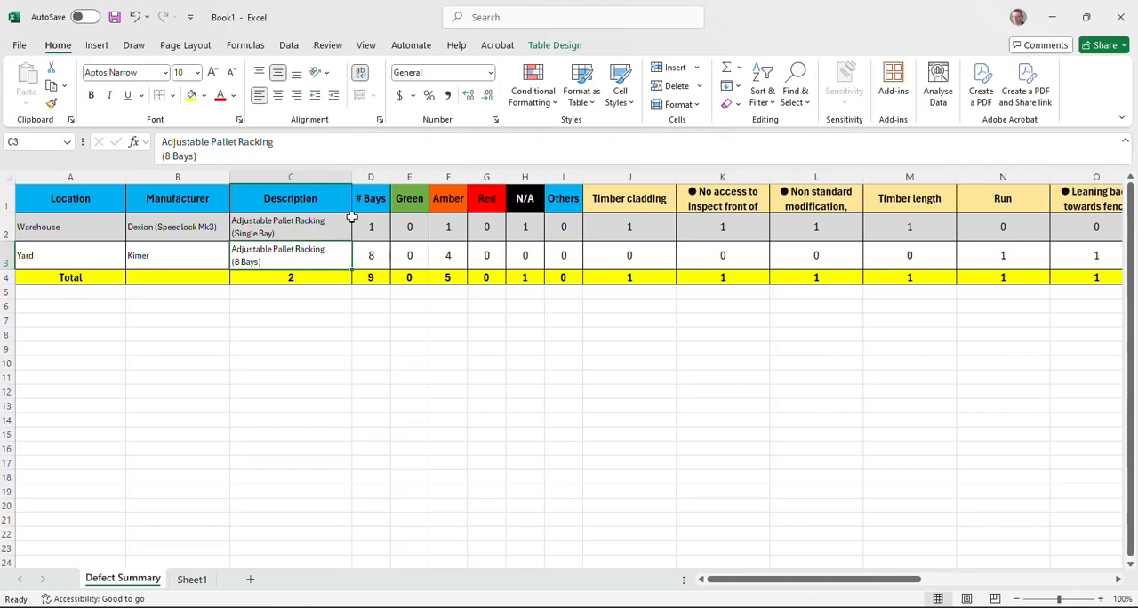
Step: Compare the # Bays values with the bay descriptions in the Warehouse and Yard rows
click(285, 230)
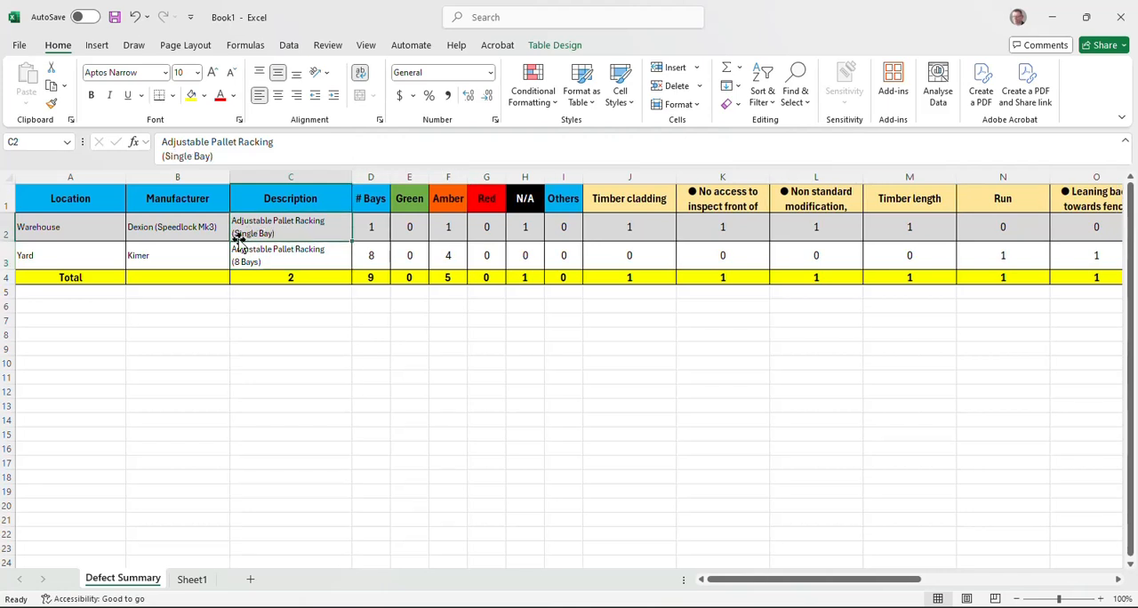
click(372, 227)
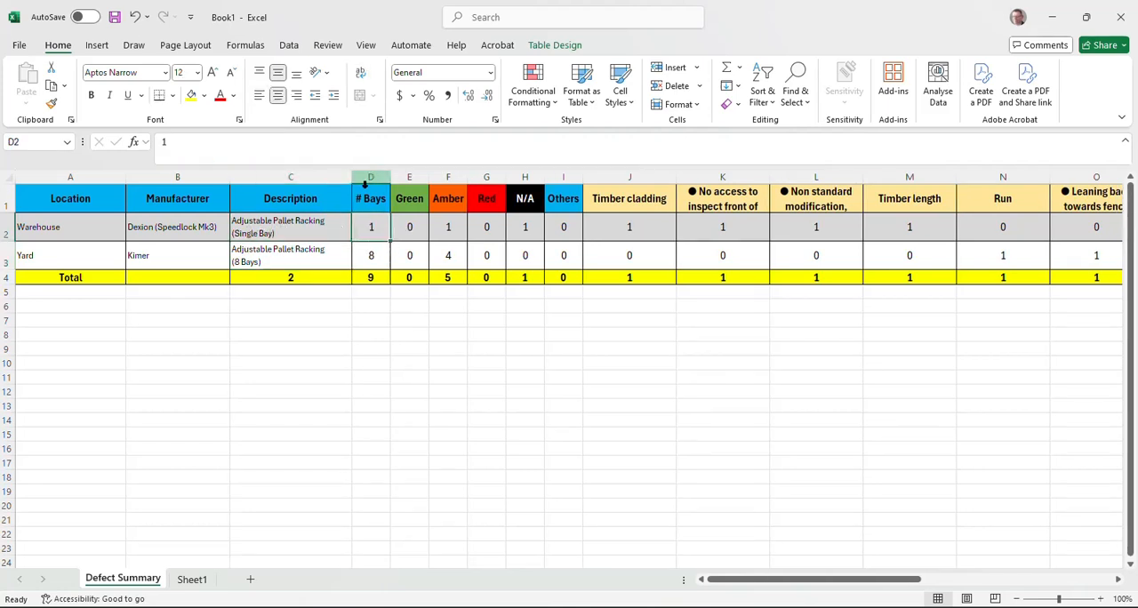
click(272, 260)
click(355, 265)
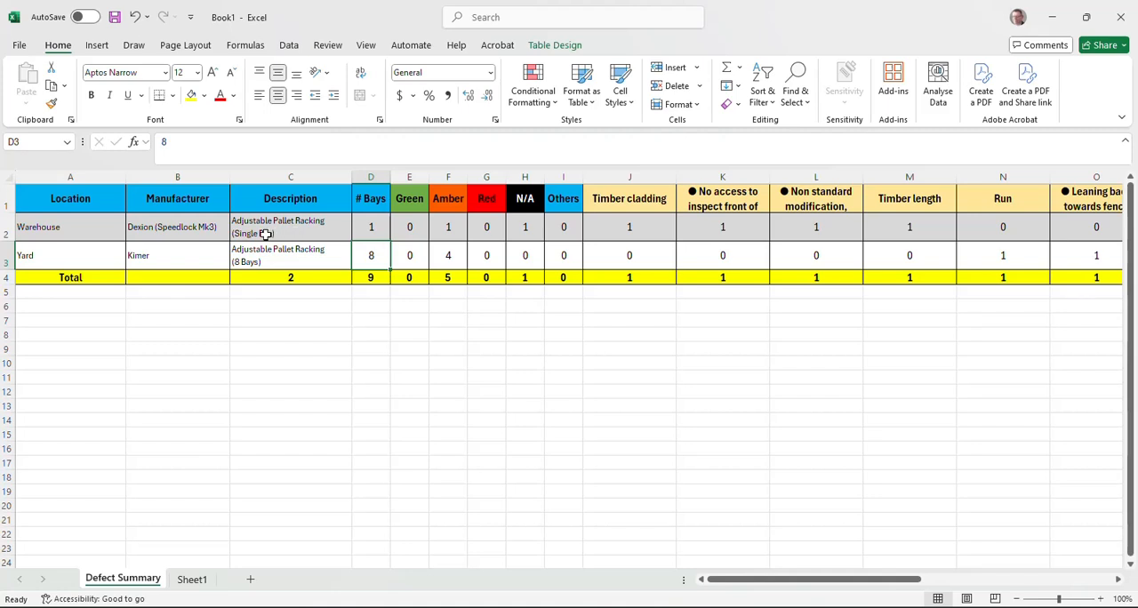
click(374, 201)
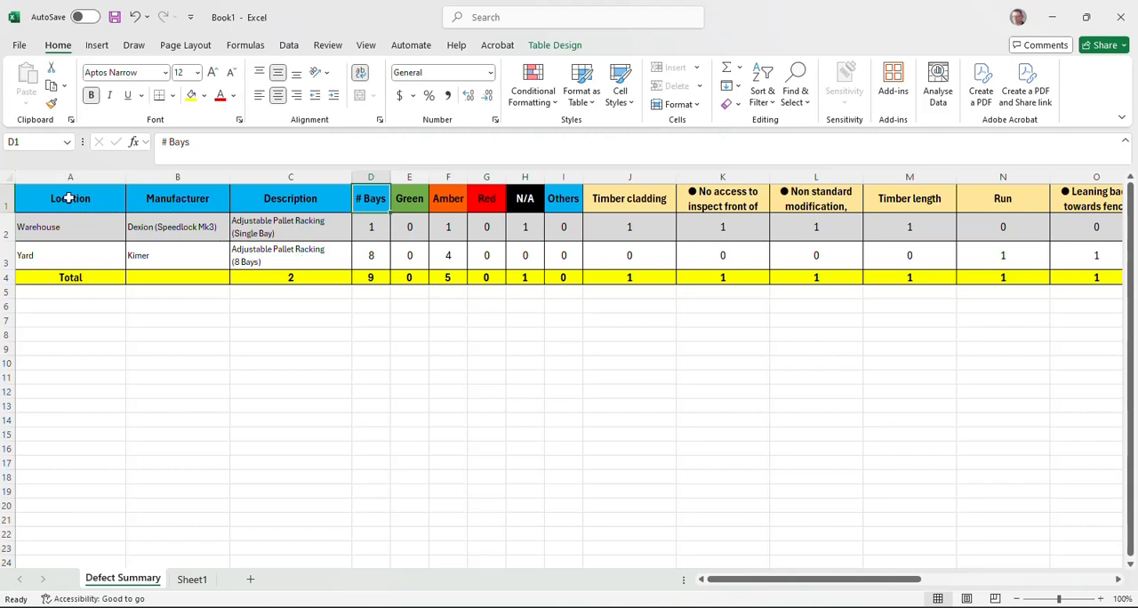
Step: Copy the Defect Summary from Location to Red including the Total row, and paste it as a picture under report section 1.2 in Word
drag(69, 198, 474, 279)
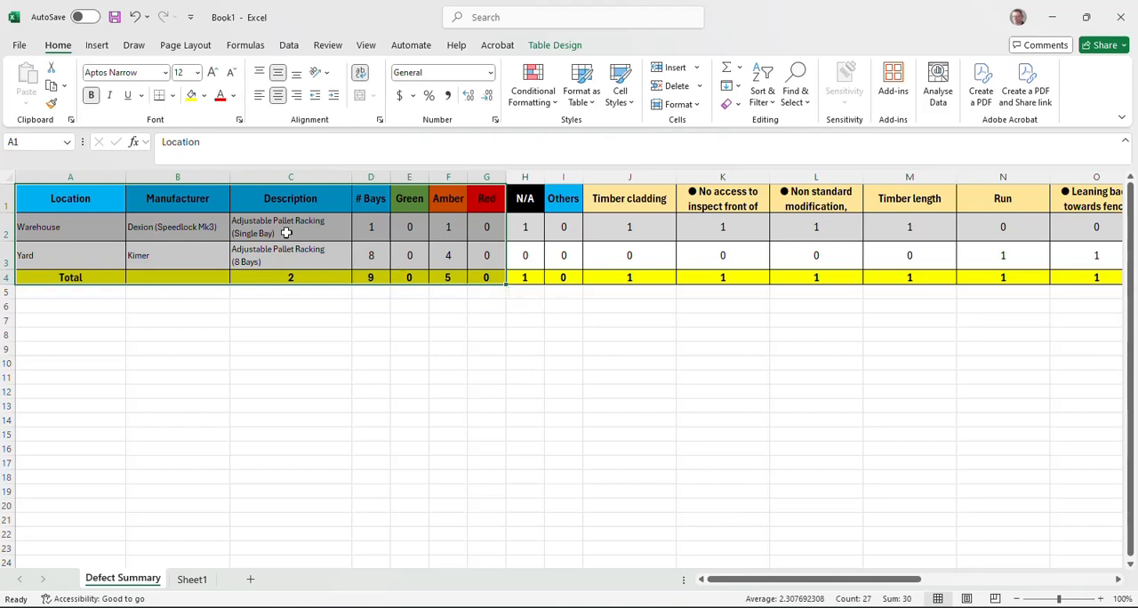
right_click(287, 237)
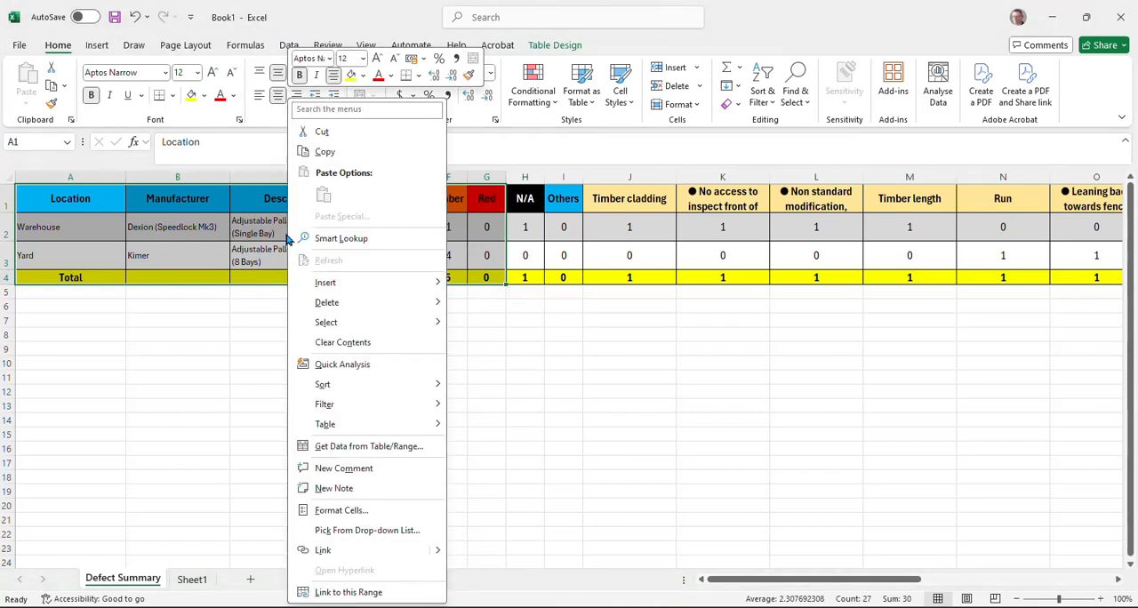
click(322, 151)
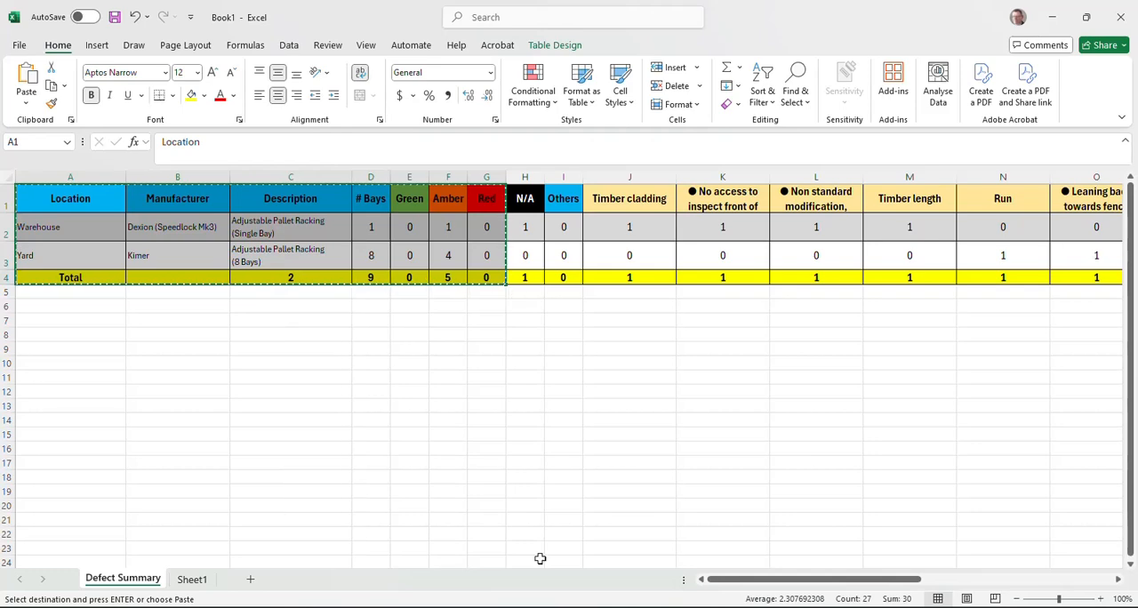
click(536, 606)
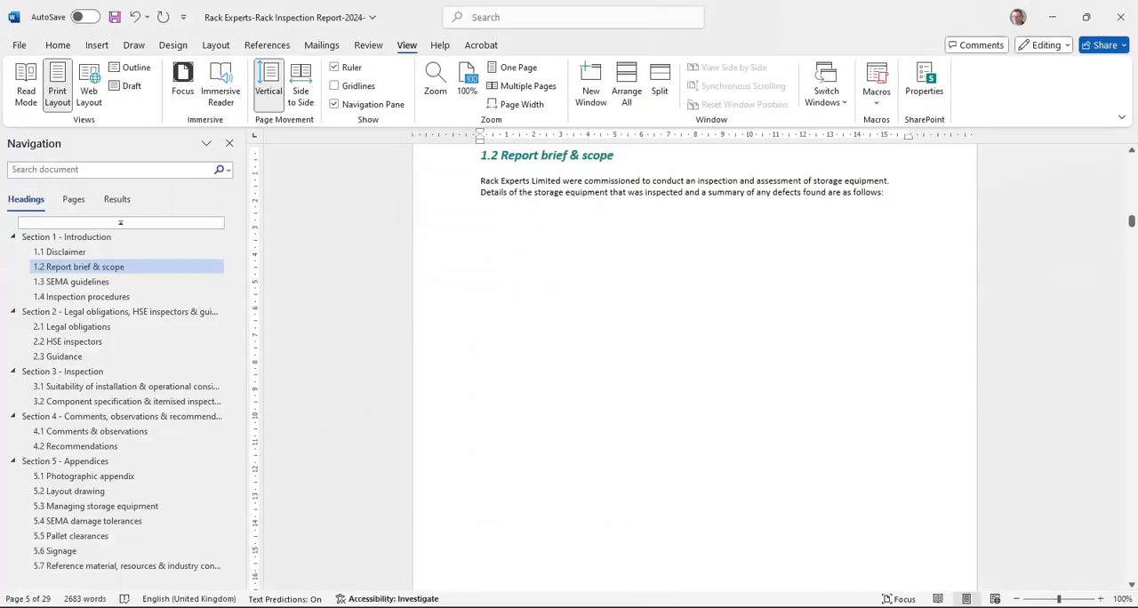
right_click(492, 220)
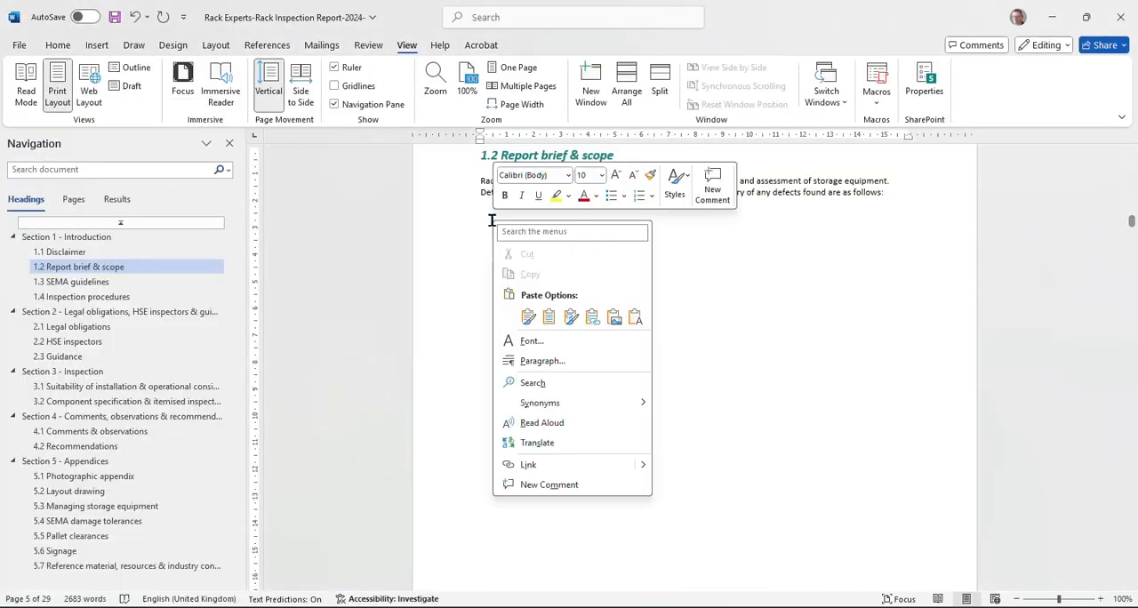
click(613, 318)
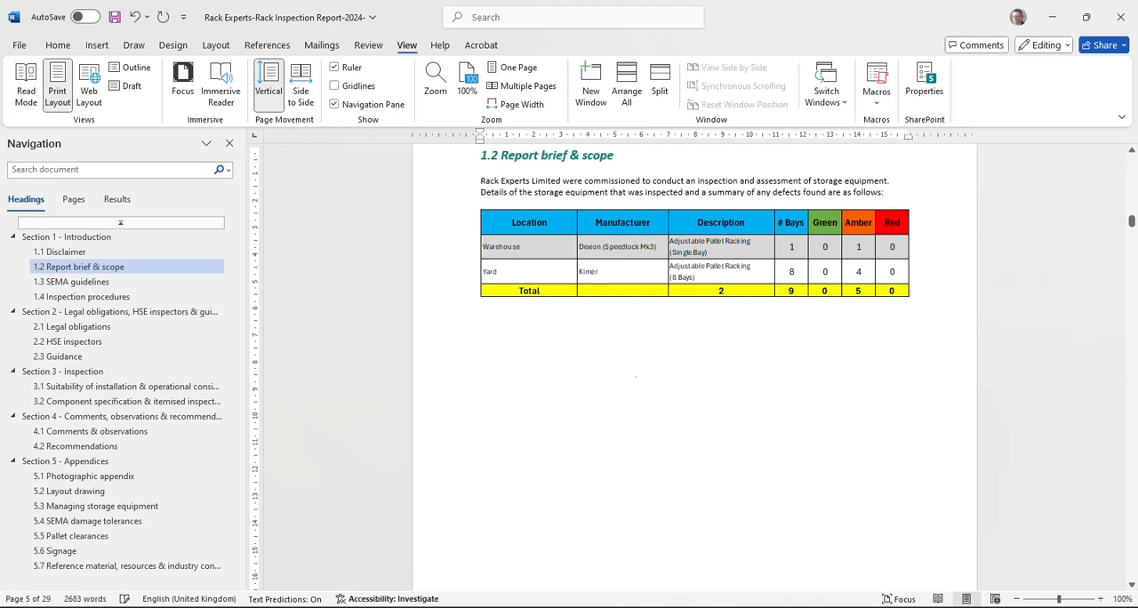
click(680, 258)
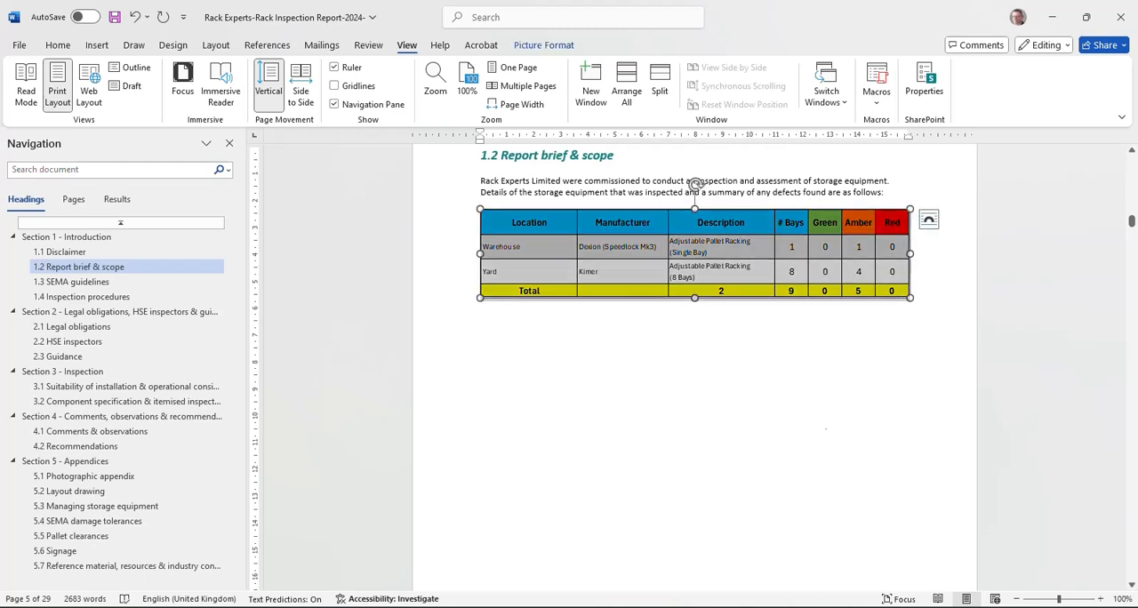
click(901, 187)
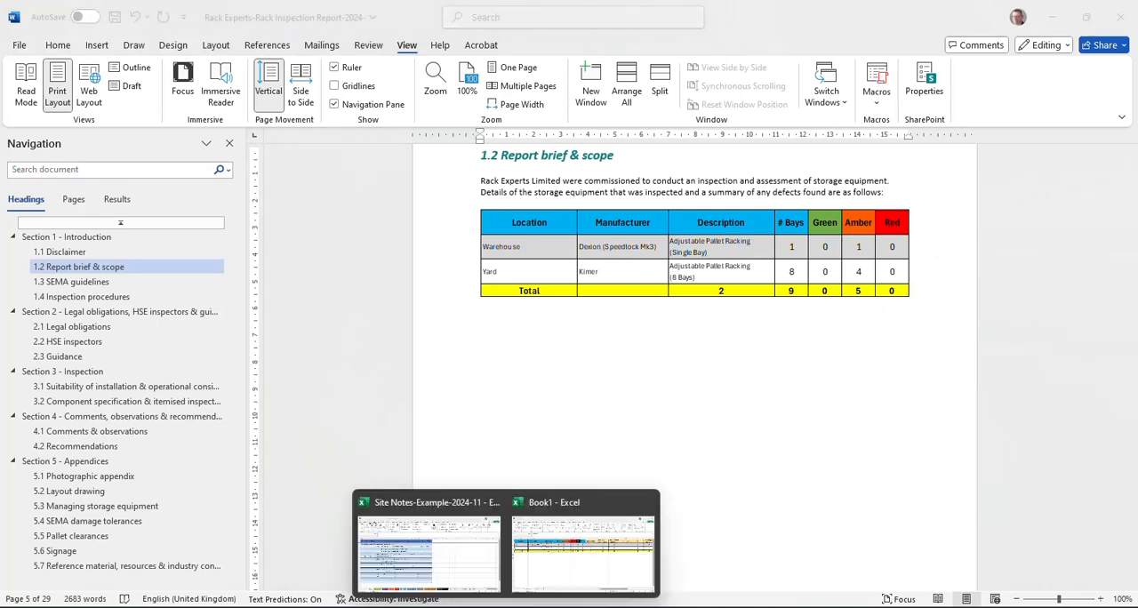
Step: Back in the Book1 workbook in Excel, delete the Defect Summary columns from N/A through Upright
click(591, 528)
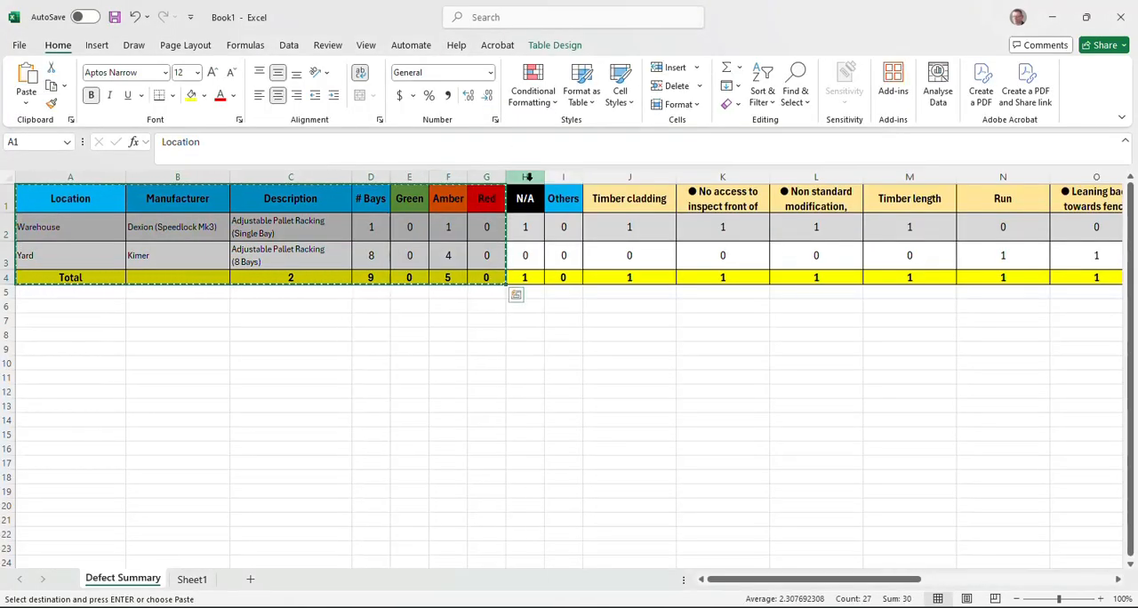
drag(525, 177, 822, 178)
right_click(822, 177)
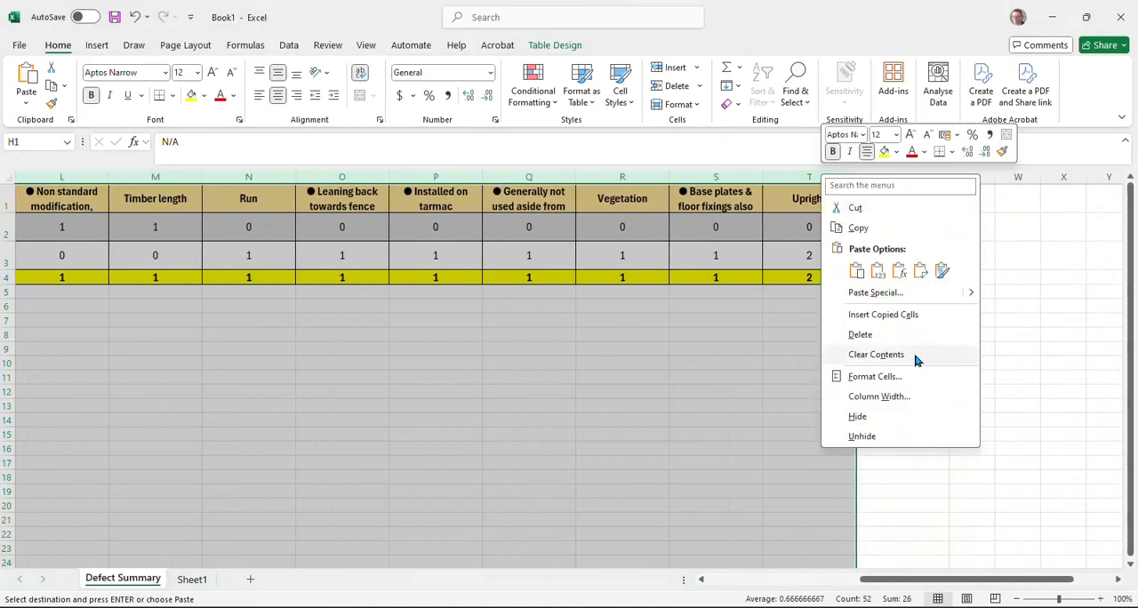
click(875, 335)
click(374, 392)
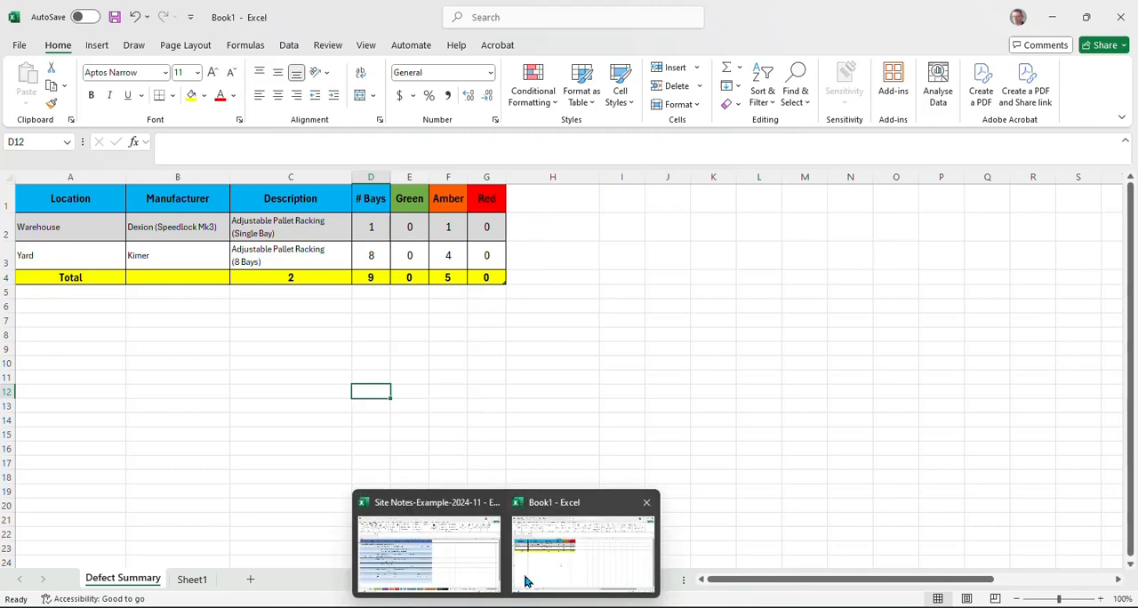
Step: In the Site Notes workbook's General Notes, tick the section 3.2 limitation and component measurement accuracy statements under Scope of inspection
click(478, 533)
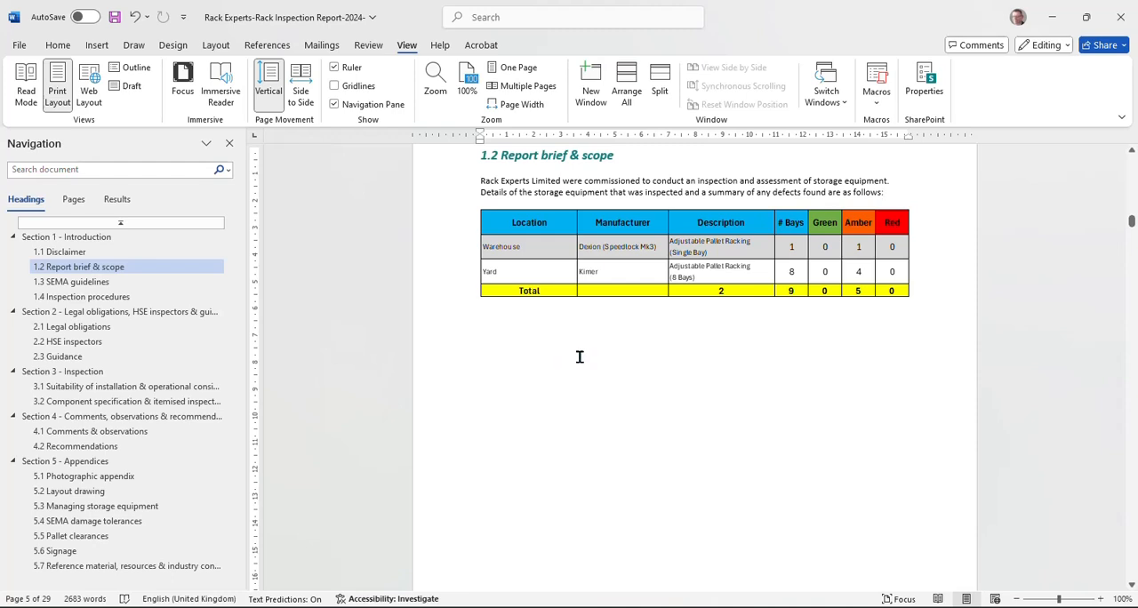
mouse_move(507, 606)
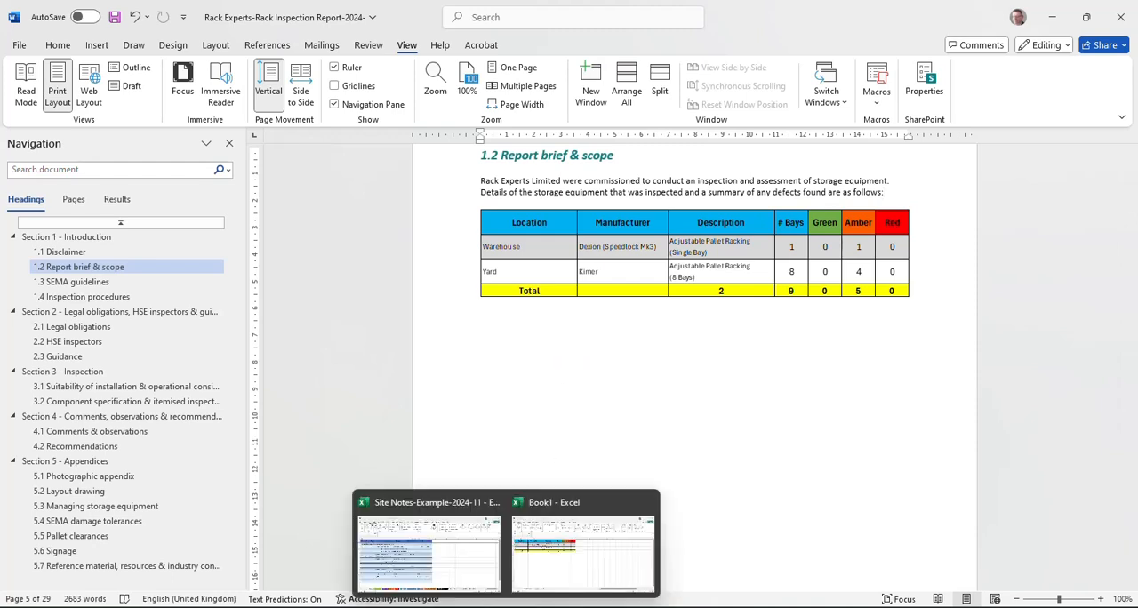
click(450, 562)
click(175, 95)
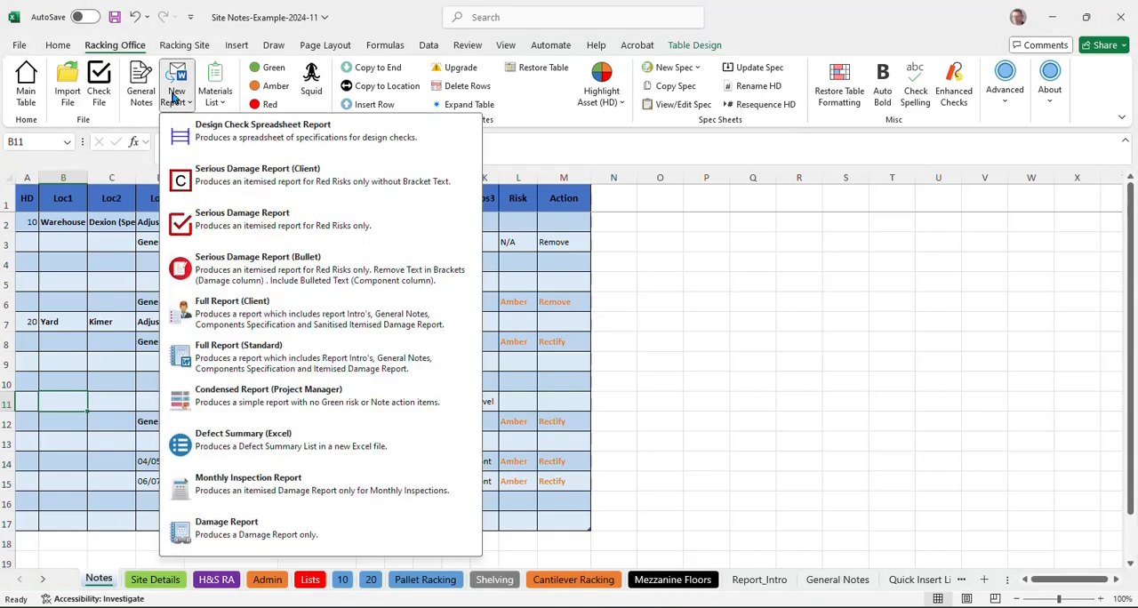
click(174, 81)
click(143, 84)
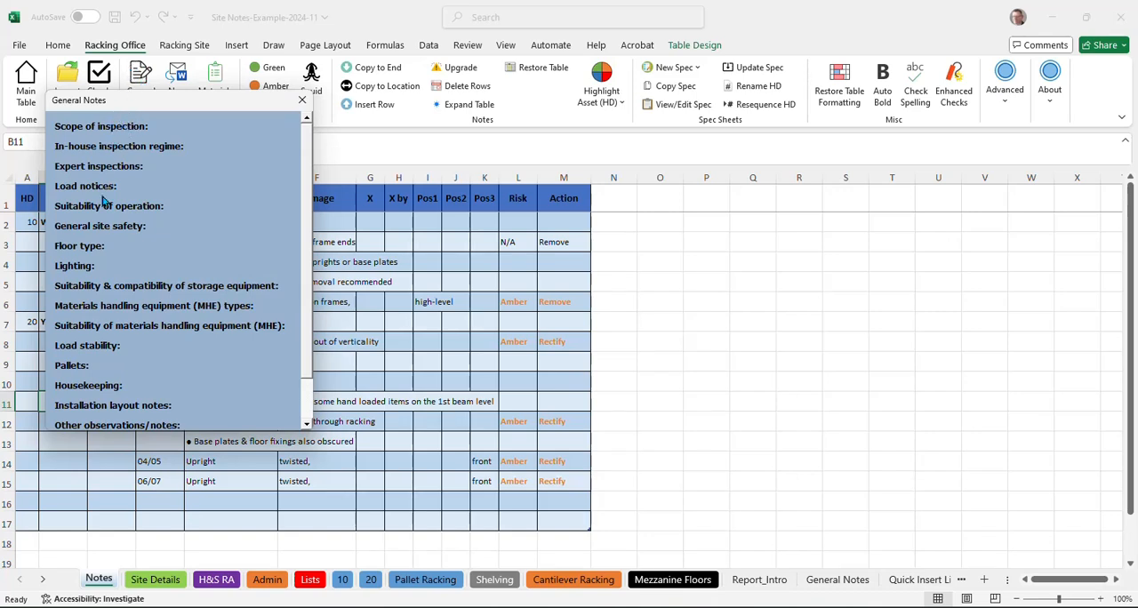
drag(306, 252, 295, 190)
click(124, 129)
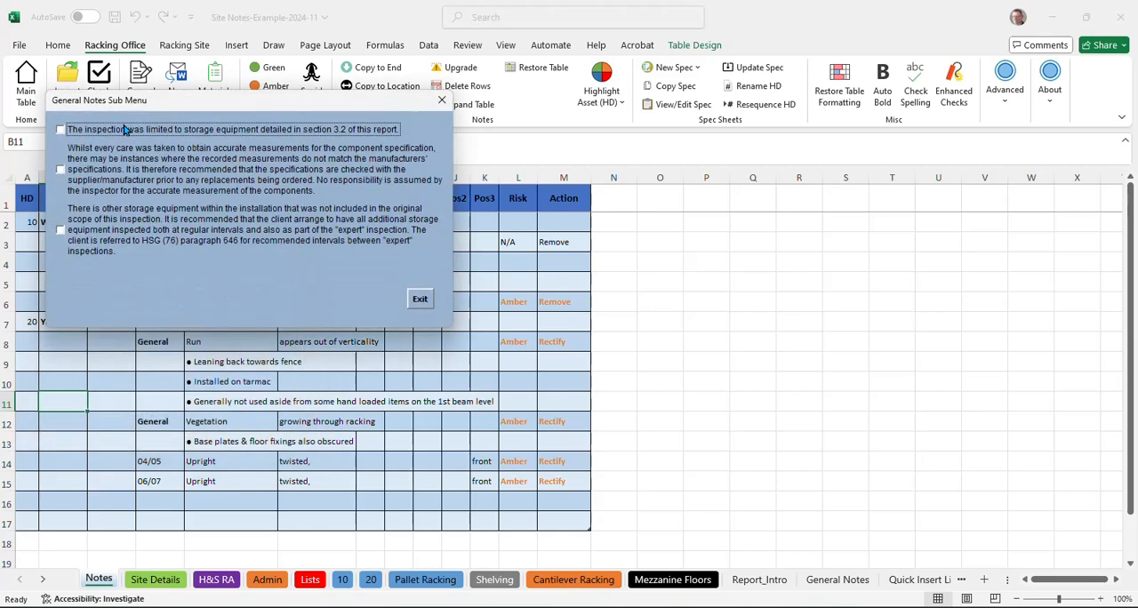
click(169, 135)
click(141, 163)
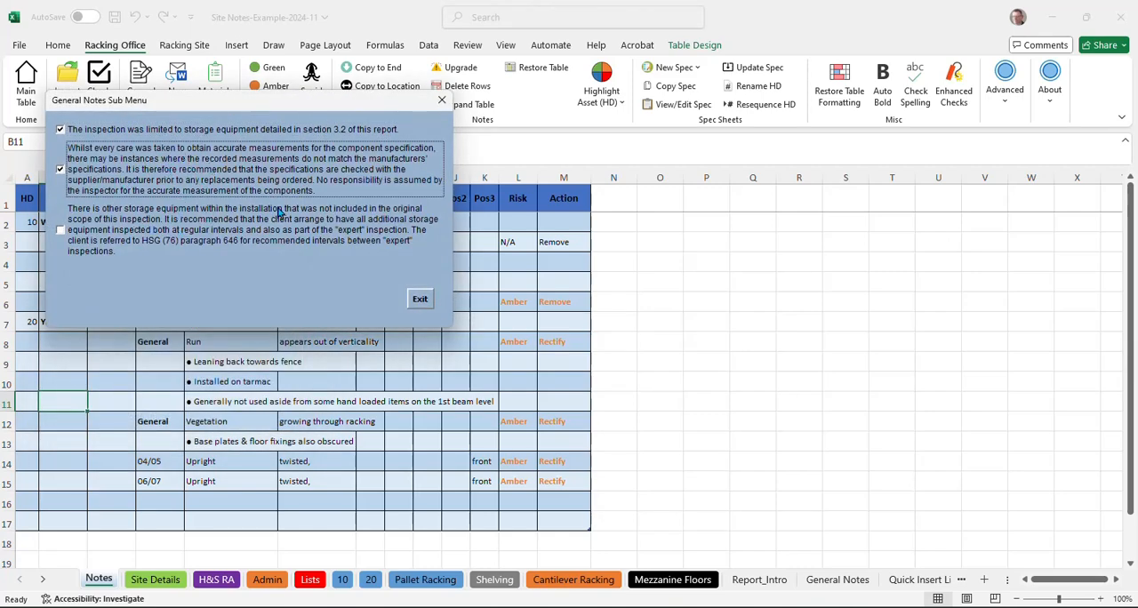
click(420, 300)
Step: Record that no in-house inspection regime is in place and that the previous expert inspection was within the last 12 months
click(136, 149)
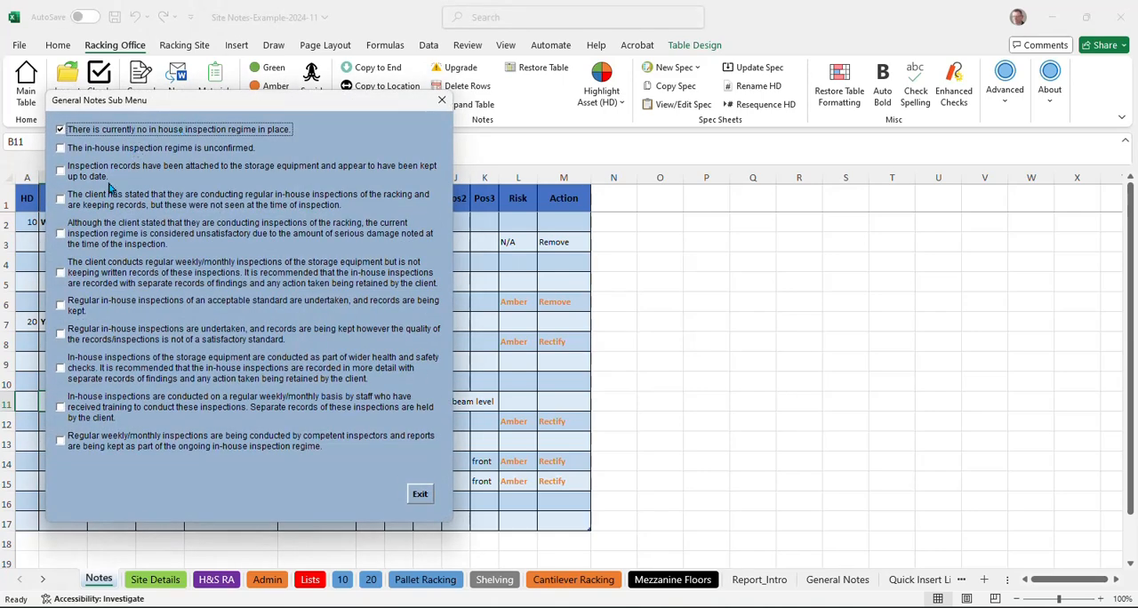
click(419, 495)
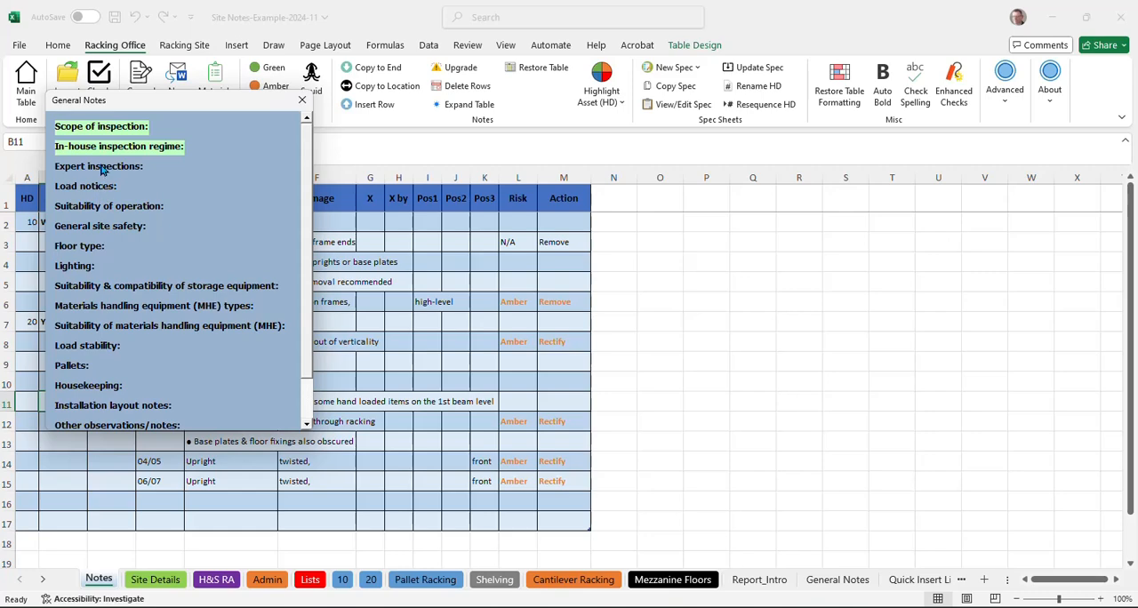
click(100, 166)
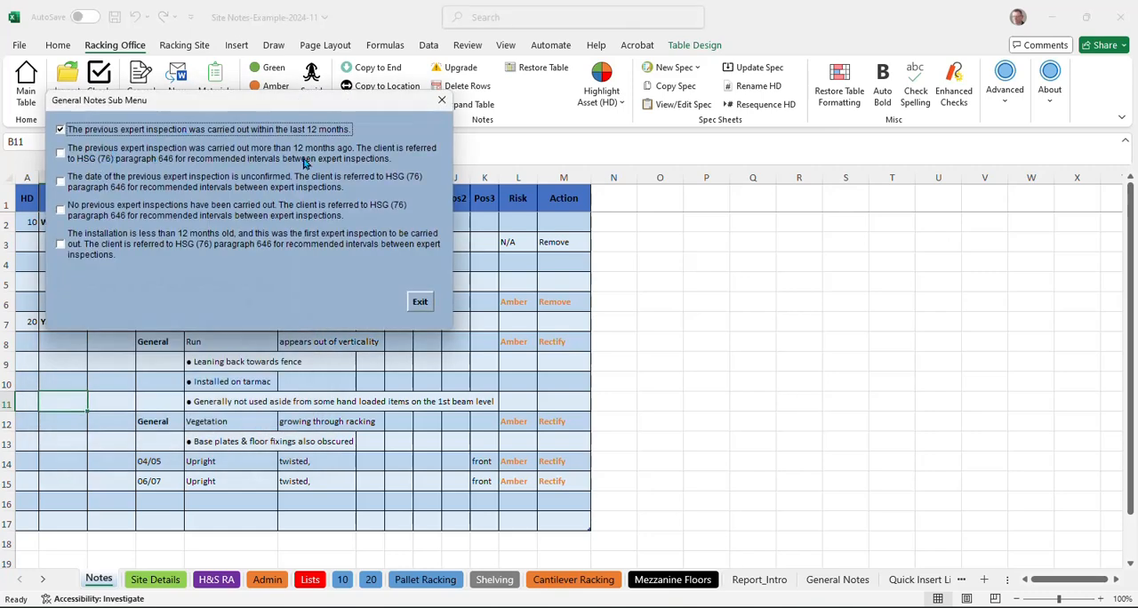
click(420, 301)
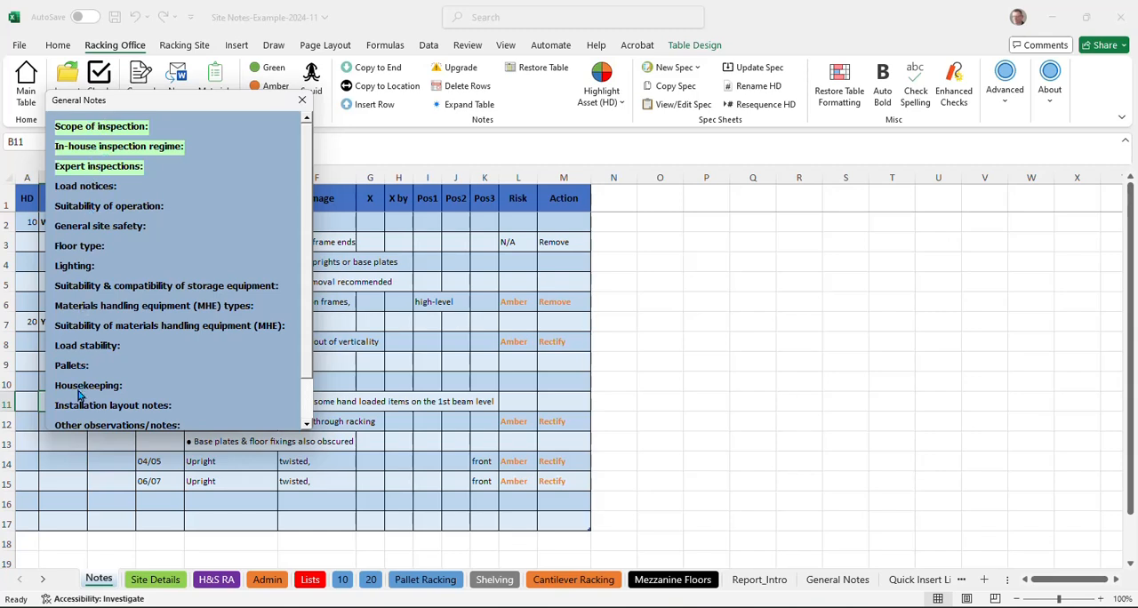
Step: Under Load notices, record that load notices are displayed on all of the storage equipment
click(87, 185)
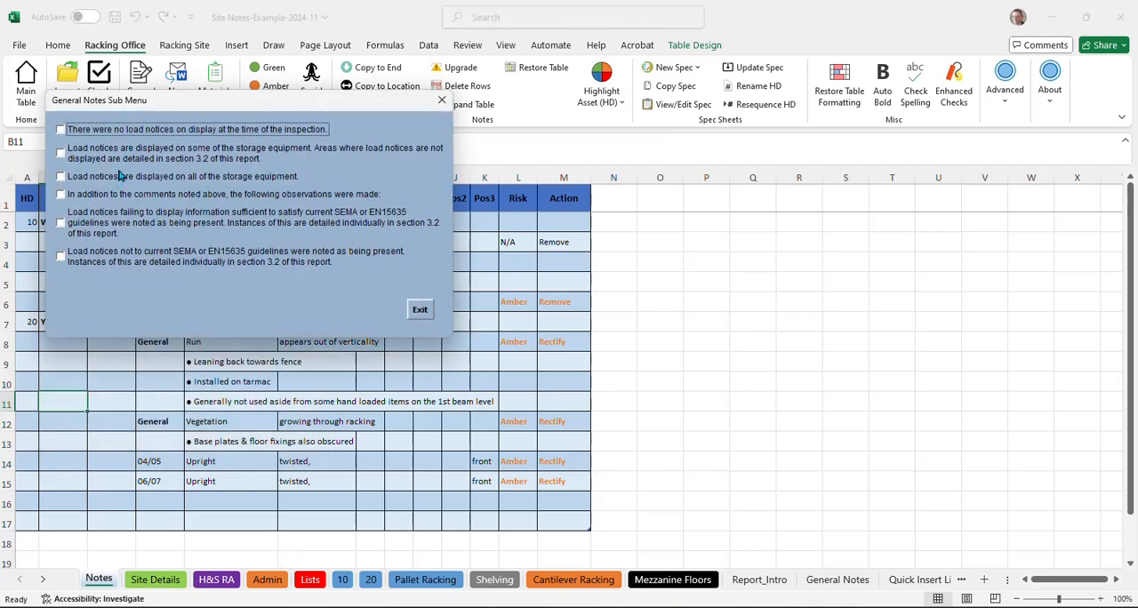
click(125, 180)
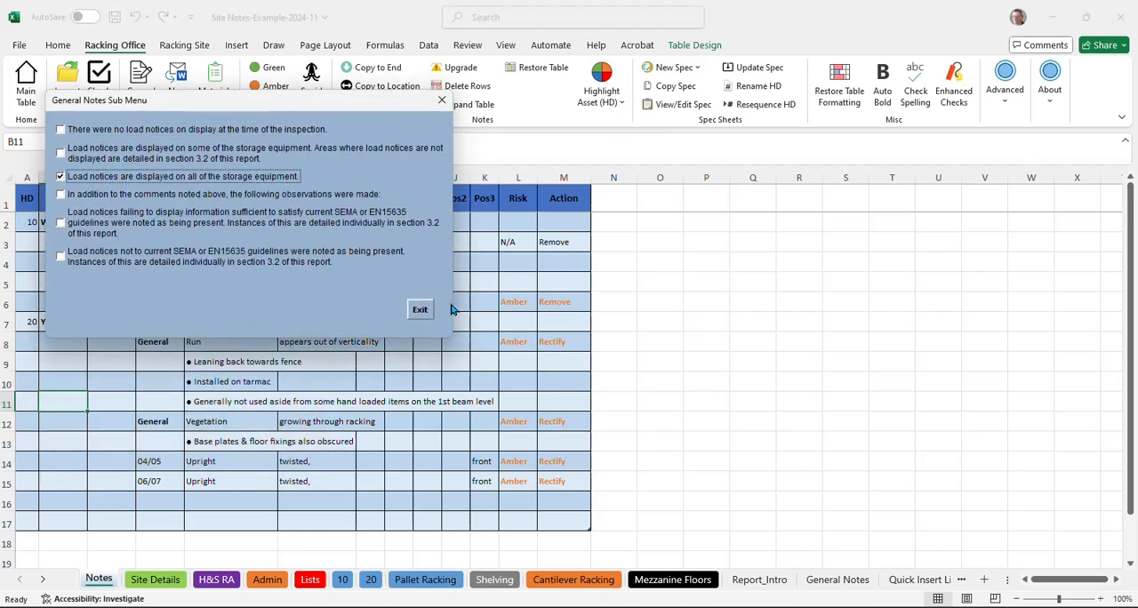
click(420, 309)
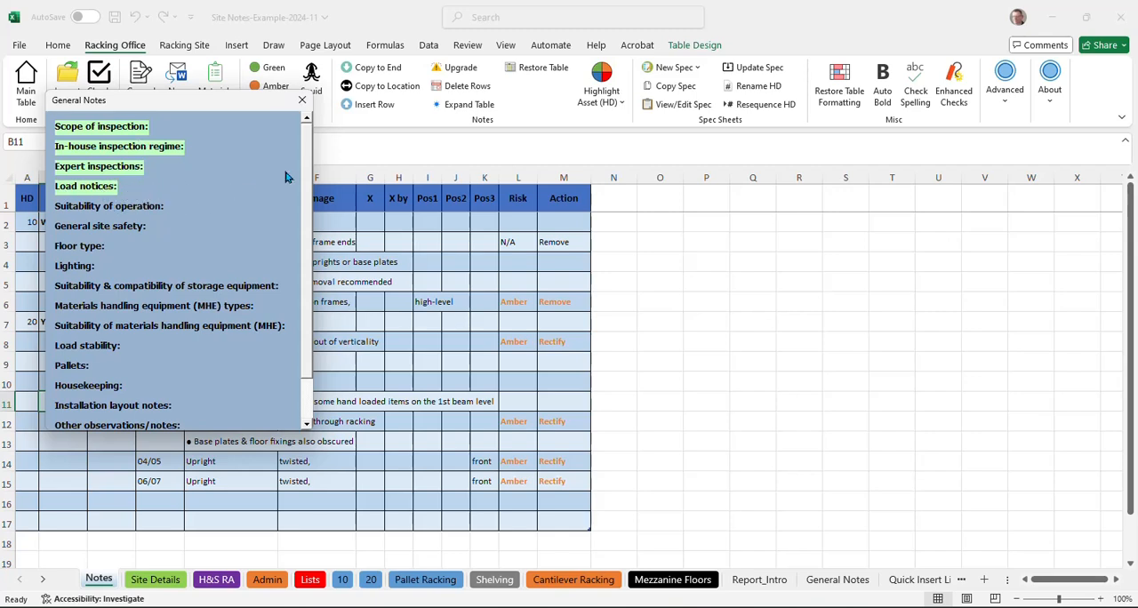
Step: Under Suitability of operation, tick generally well-suited size and layout, additional observations and approximately 25% capacity, and close General Notes
double_click(153, 212)
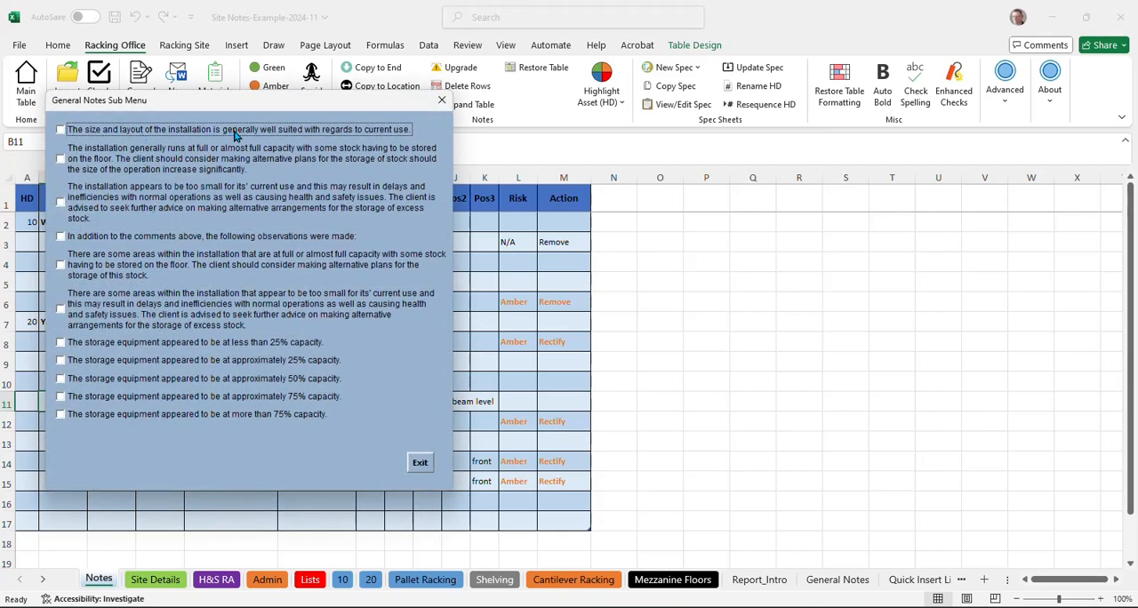
click(142, 238)
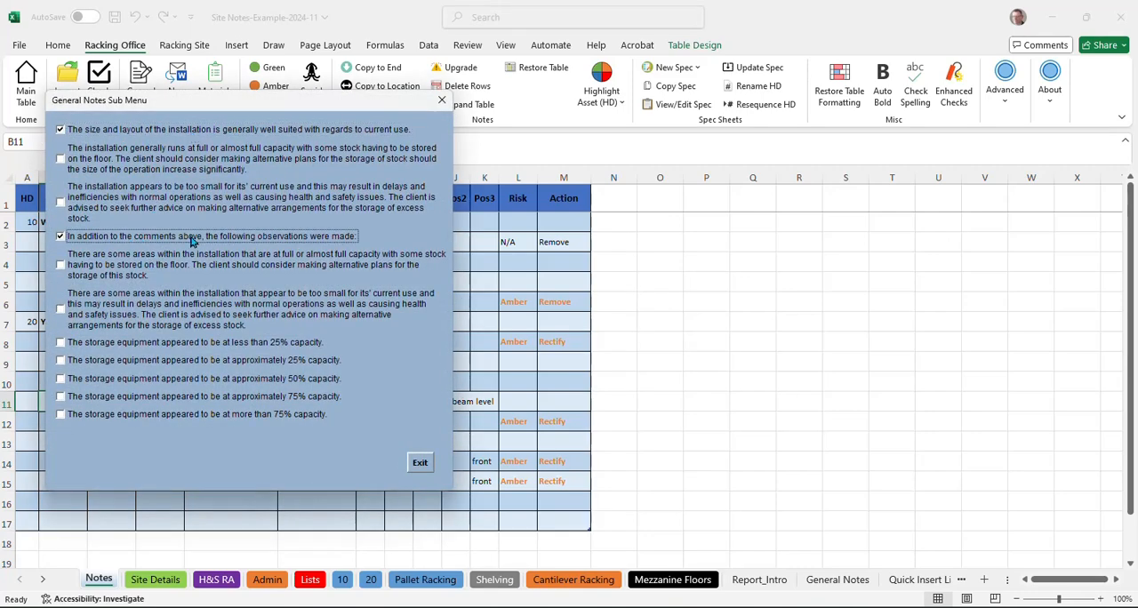
click(232, 364)
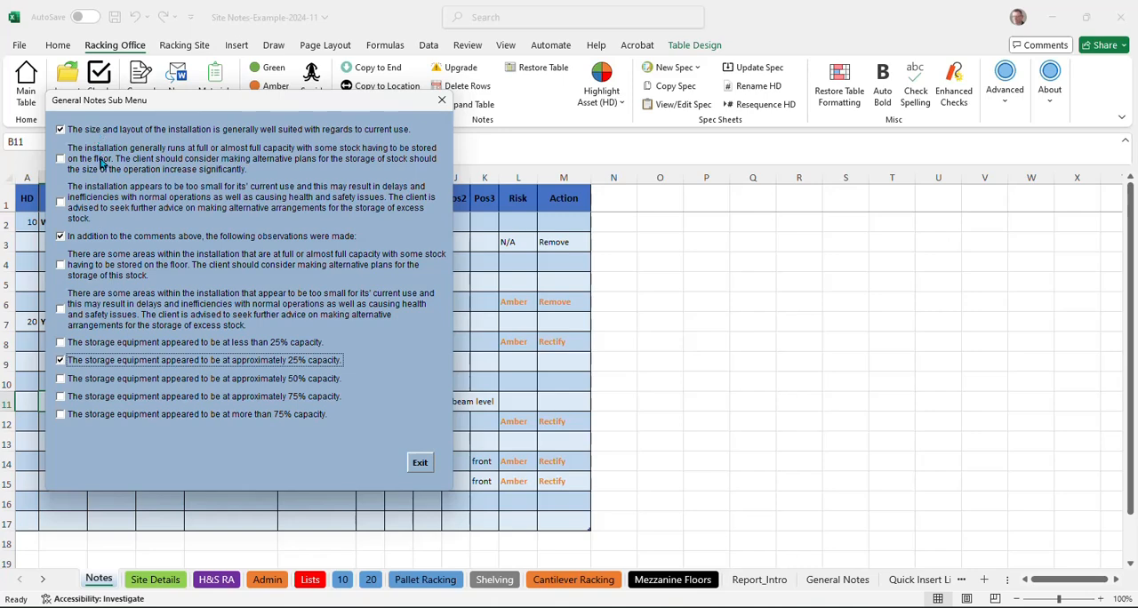
click(422, 462)
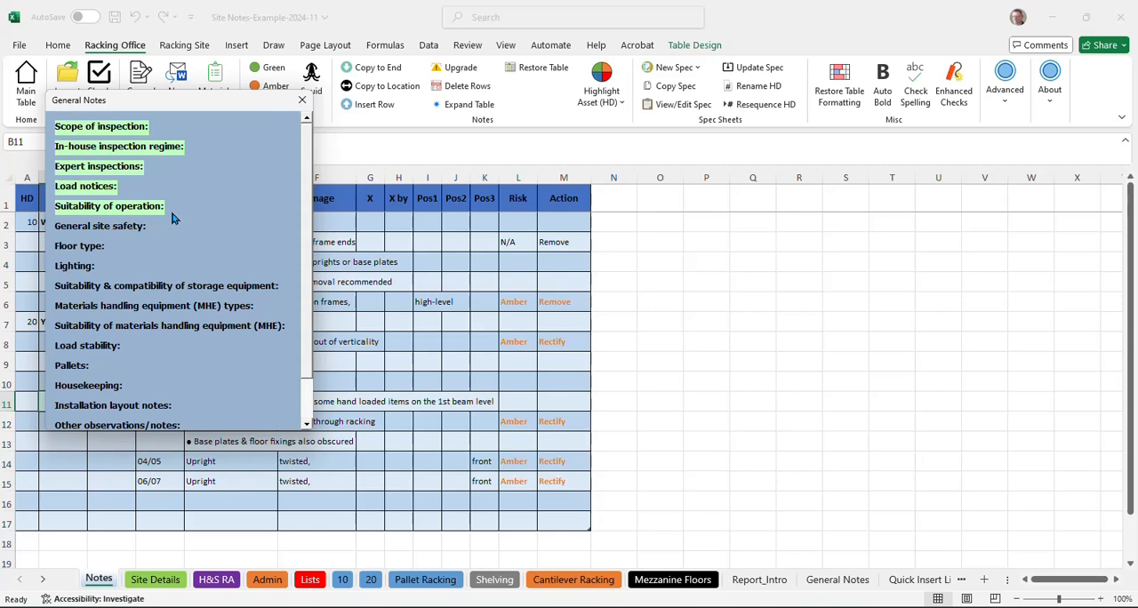
click(302, 102)
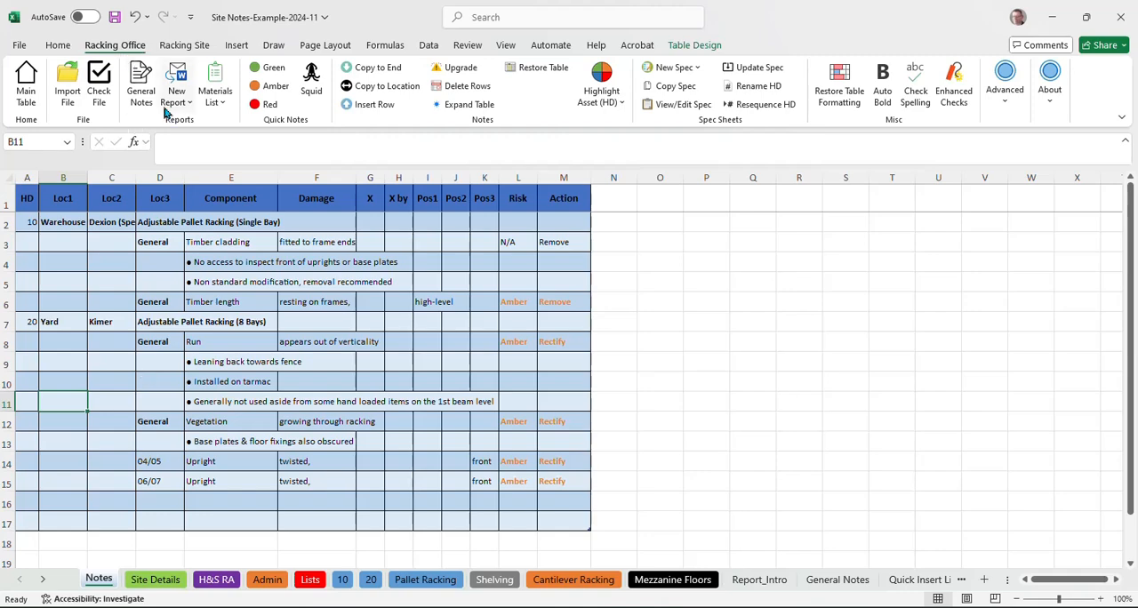
click(138, 96)
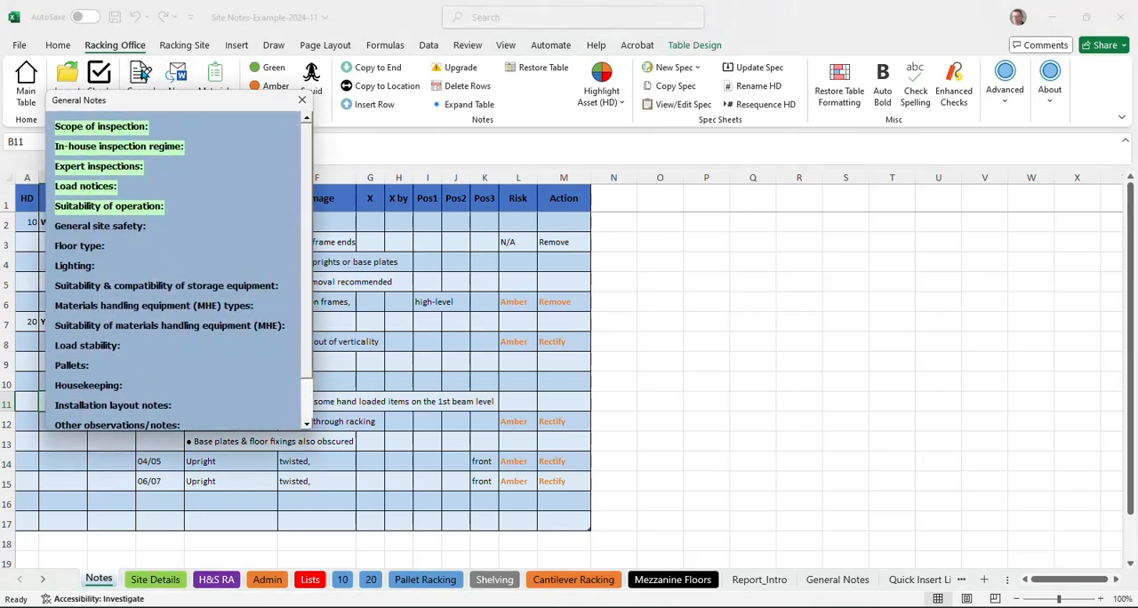
click(302, 100)
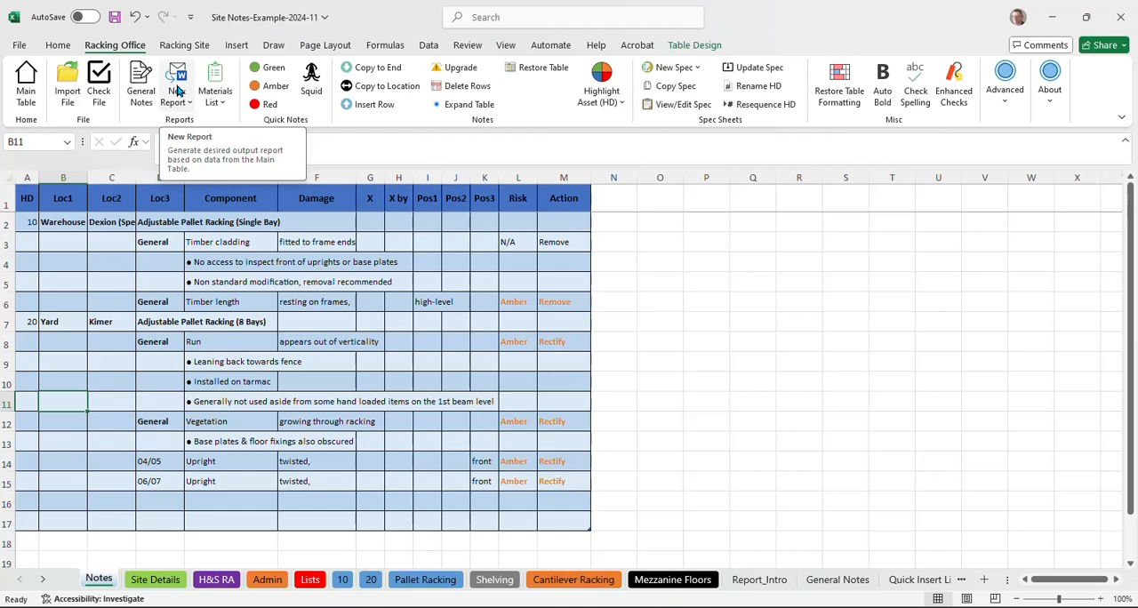
Step: Generate a Full Report (Standard) from the Site Notes with the Adjustable pallet racking introduction
click(178, 91)
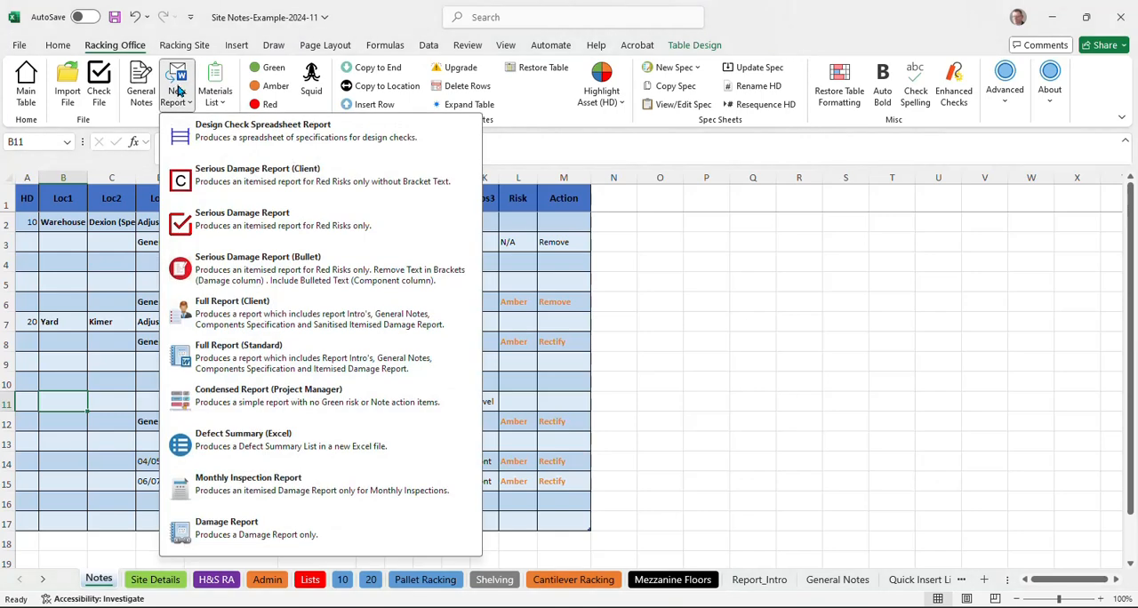
click(224, 358)
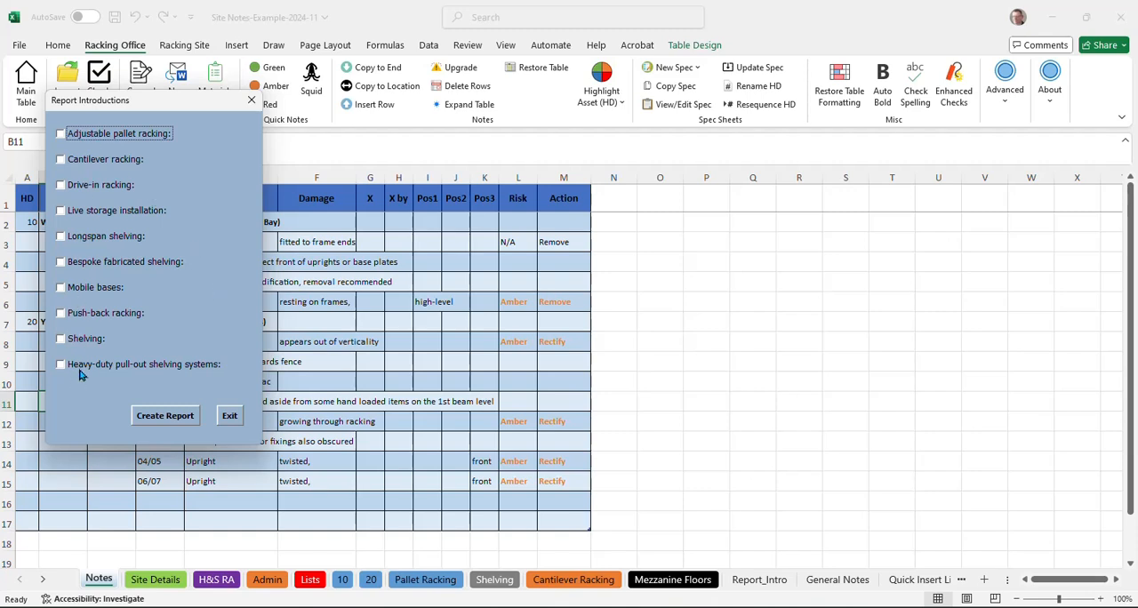
click(87, 134)
click(177, 416)
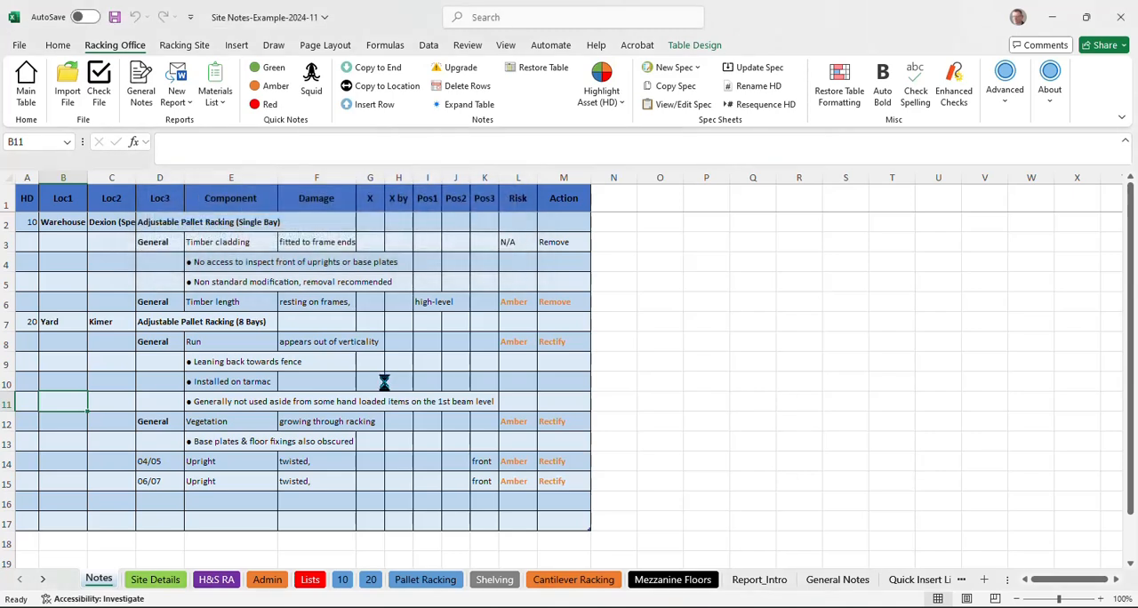
mouse_move(539, 607)
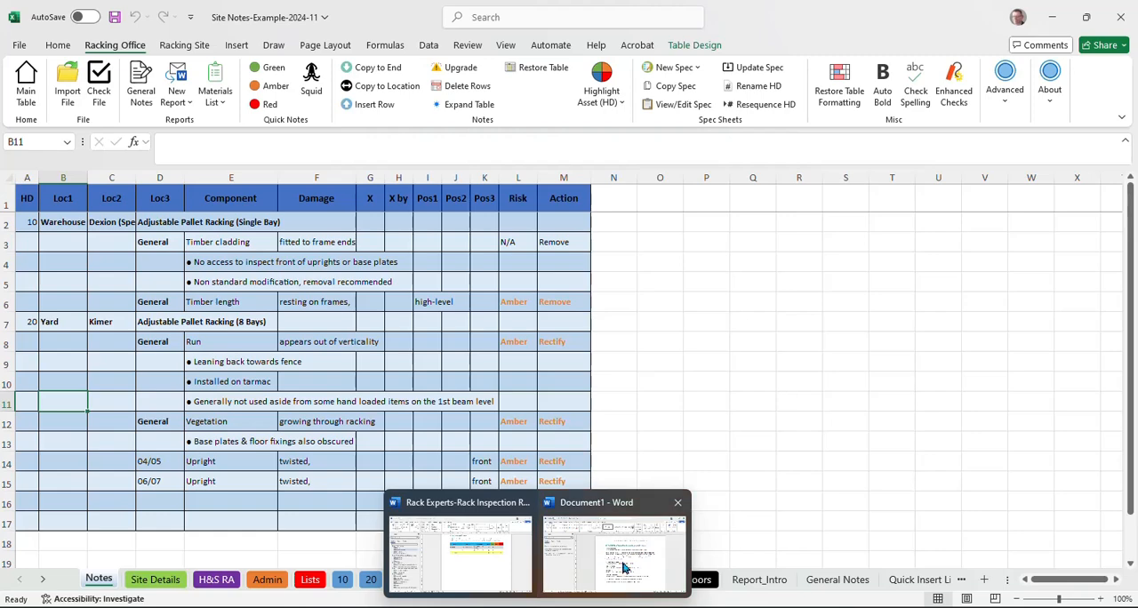
Step: Switch to Word, check the generated document, and go to section 3.1 in the Rack Inspection Report
mouse_move(622, 562)
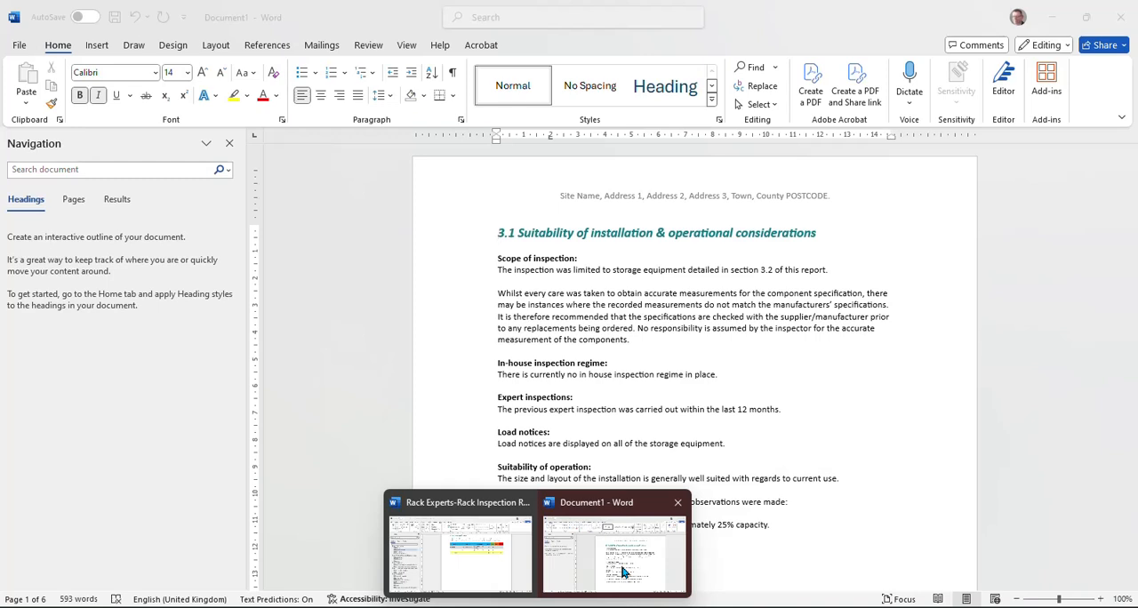
click(622, 571)
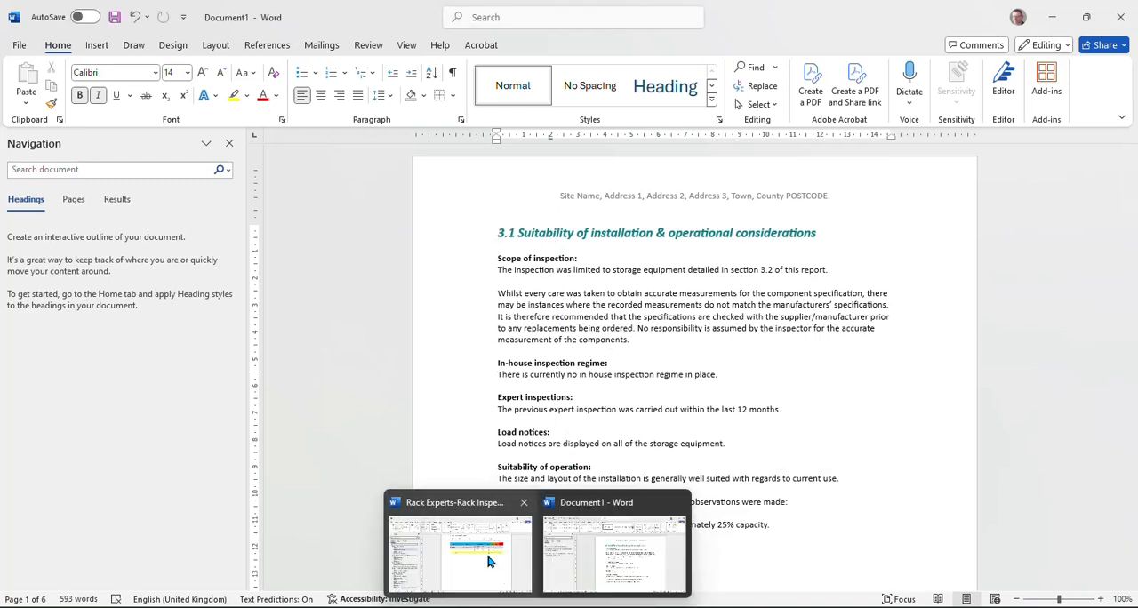
click(487, 561)
click(160, 390)
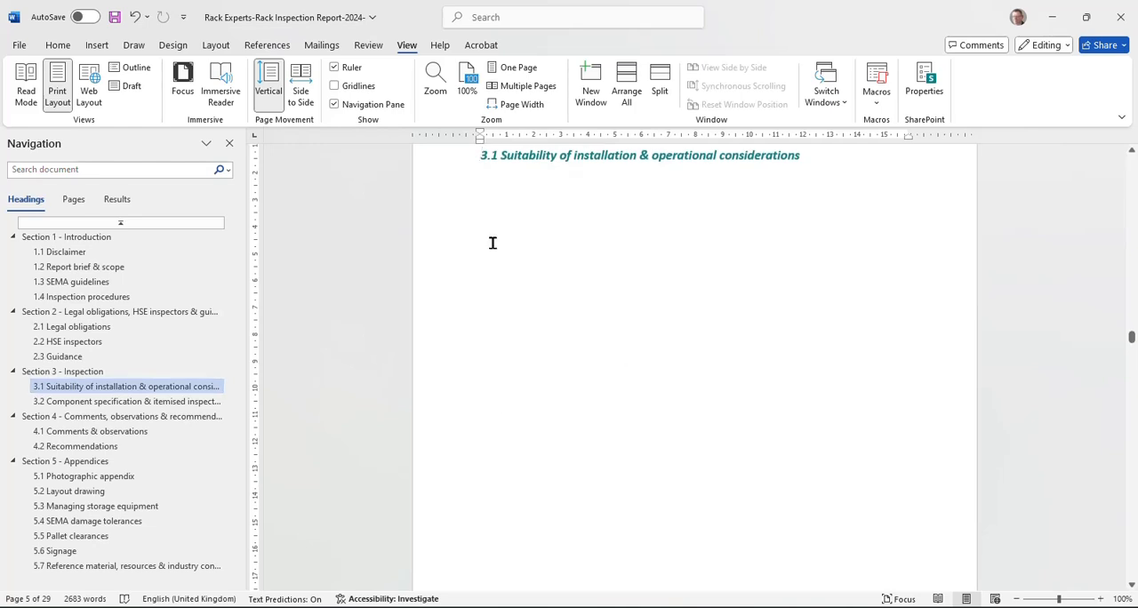
scroll(492, 242, up, 2)
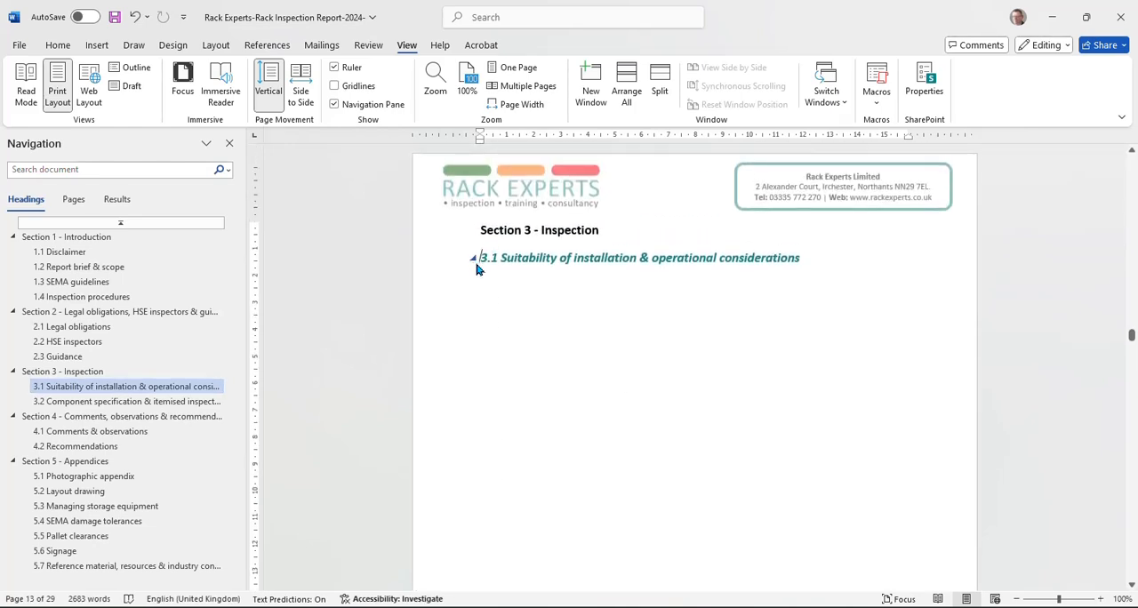
mouse_move(506, 607)
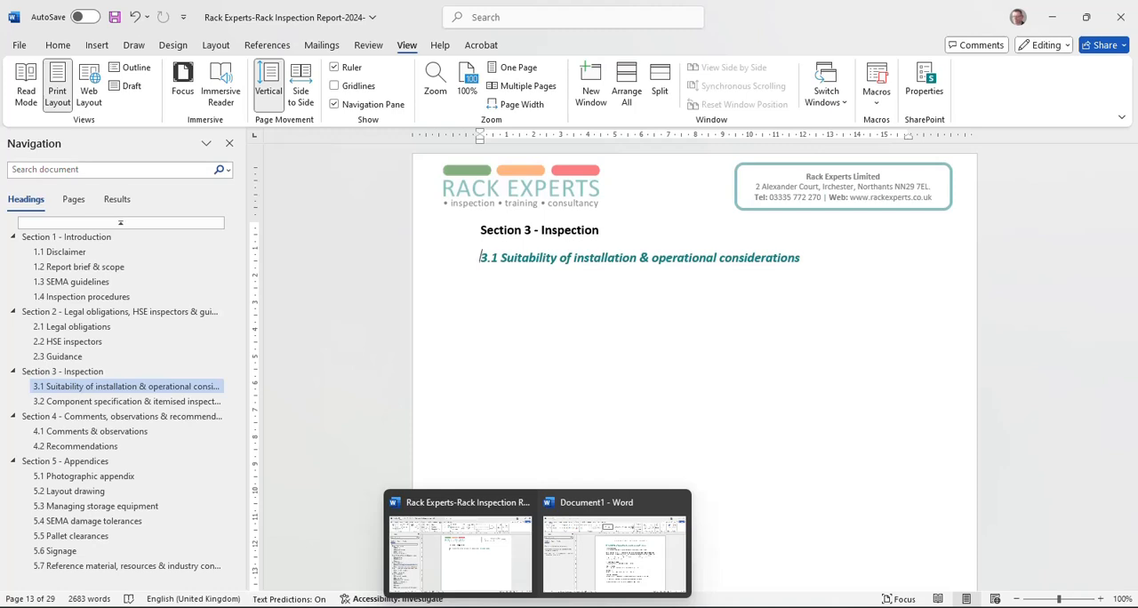
Step: Delete the heading "3.1 Suitability of installation & operational considerations" and the blank line below it from the generated document
click(591, 555)
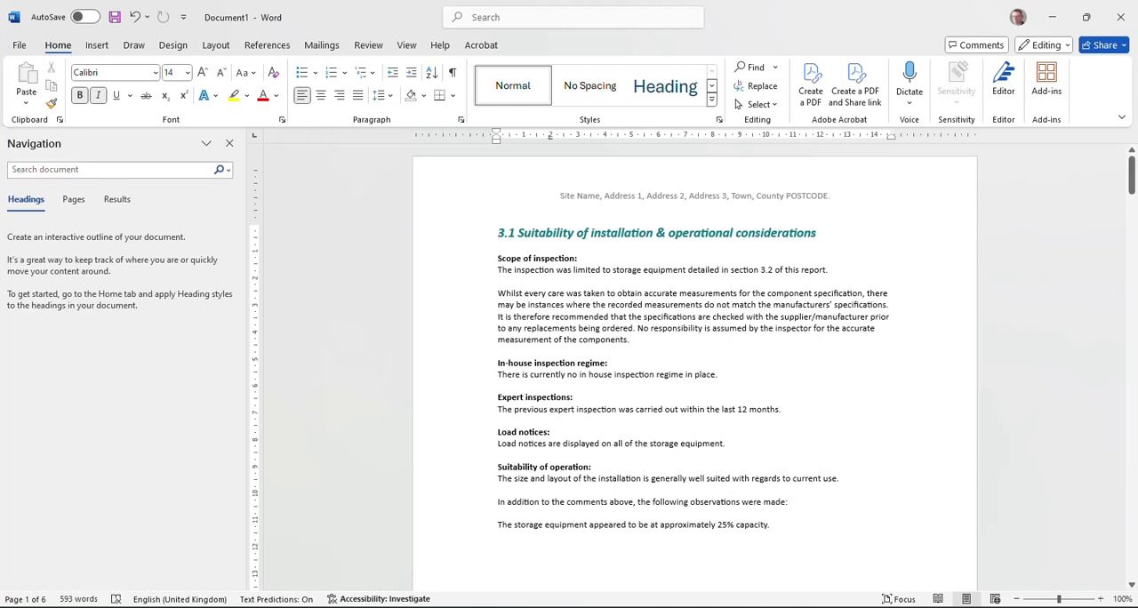
drag(499, 232, 503, 246)
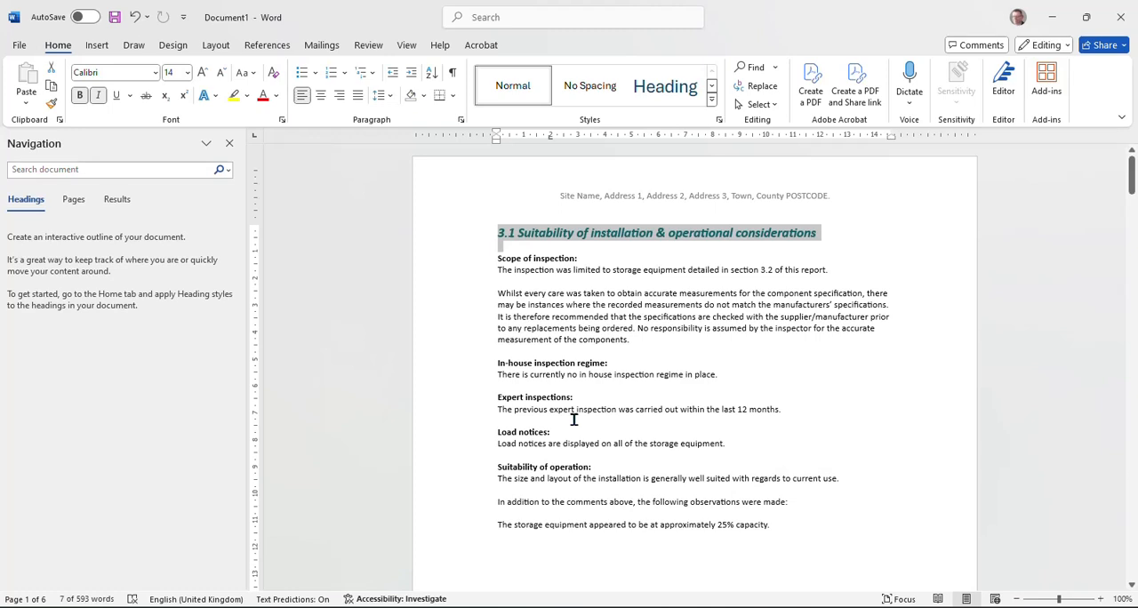
key(Delete)
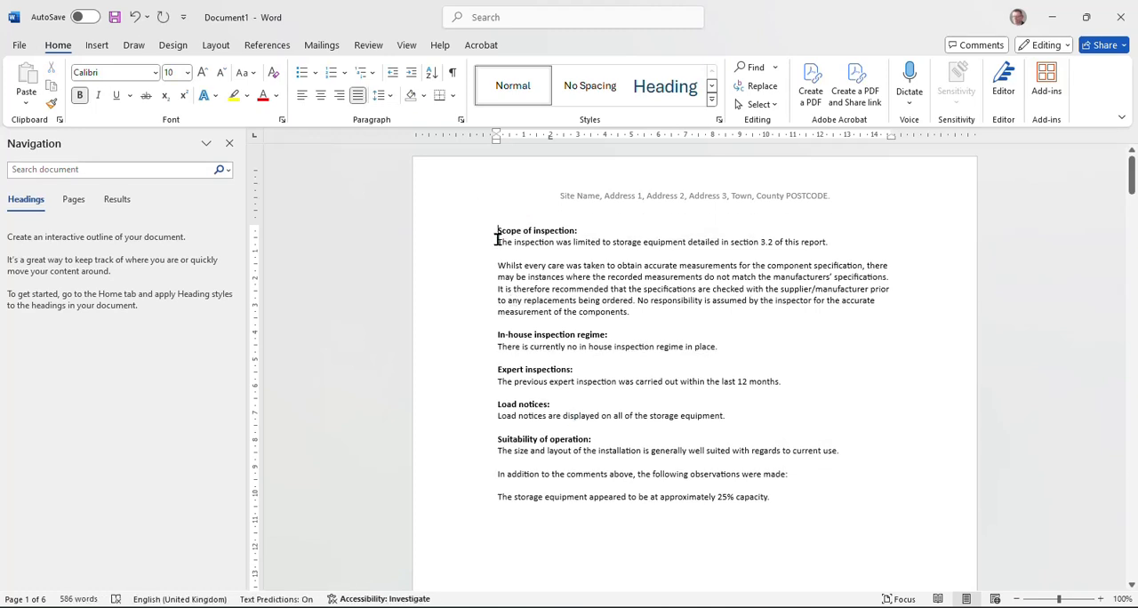
Step: Cut the general notes from Scope of inspection through the 25% capacity line and paste them under the report's 3.1 heading, keeping source formatting
shift+click(786, 500)
key(ctrl+c)
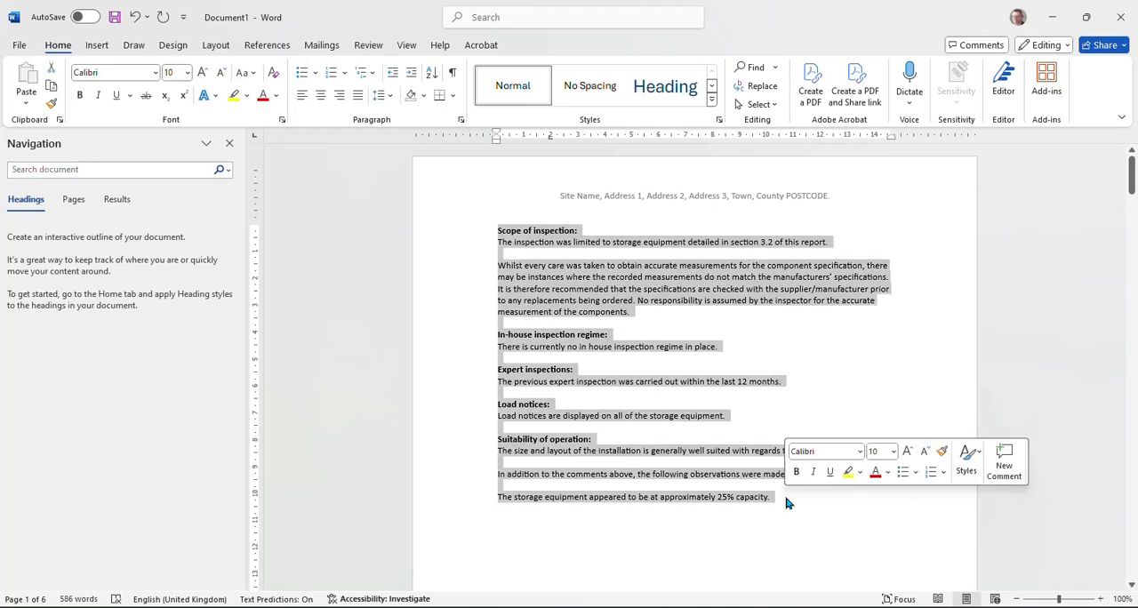
scroll(599, 296, down, 10)
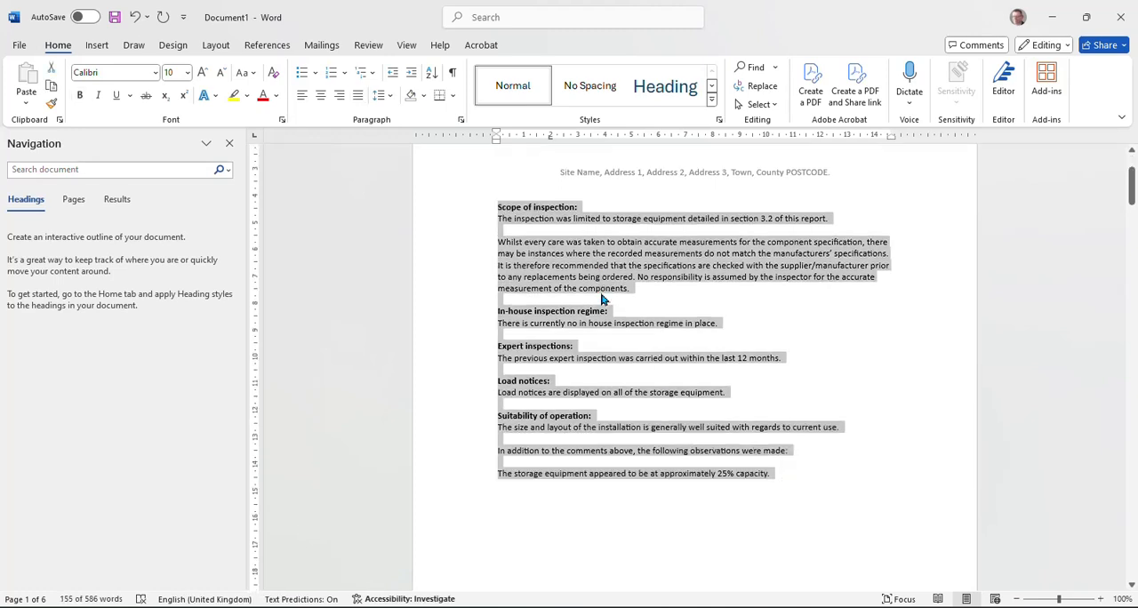
scroll(627, 367, up, 10)
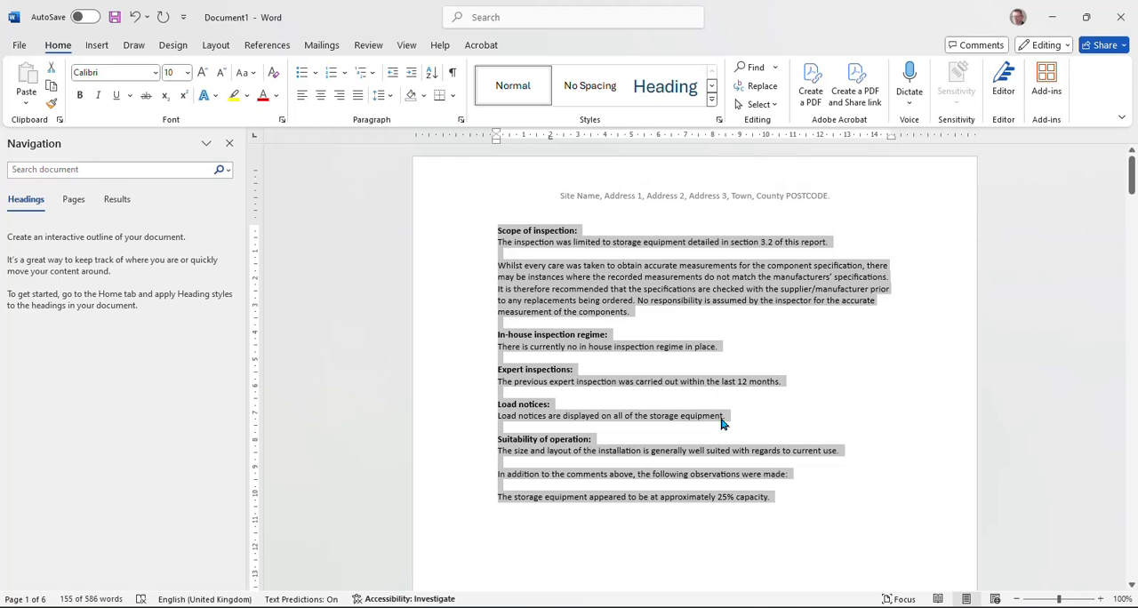
key(Delete)
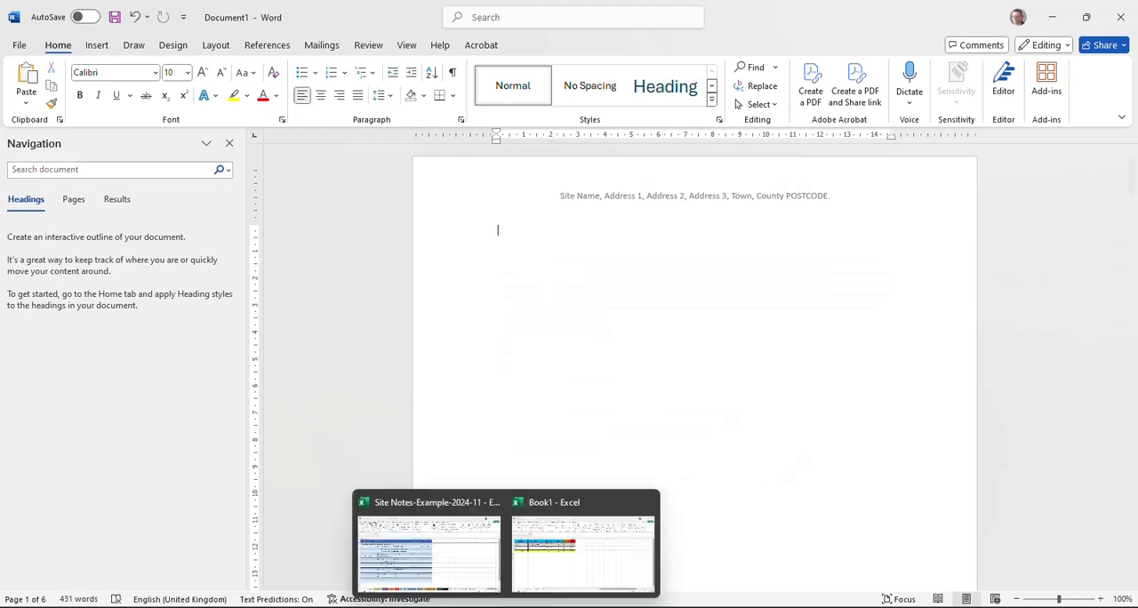
mouse_move(534, 607)
click(473, 564)
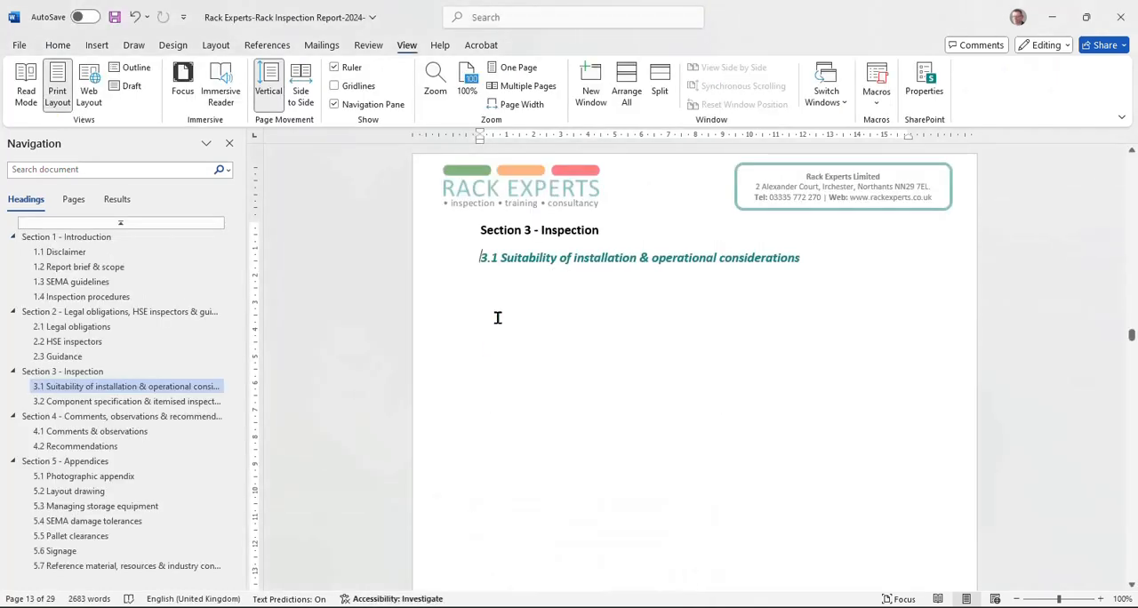
right_click(488, 283)
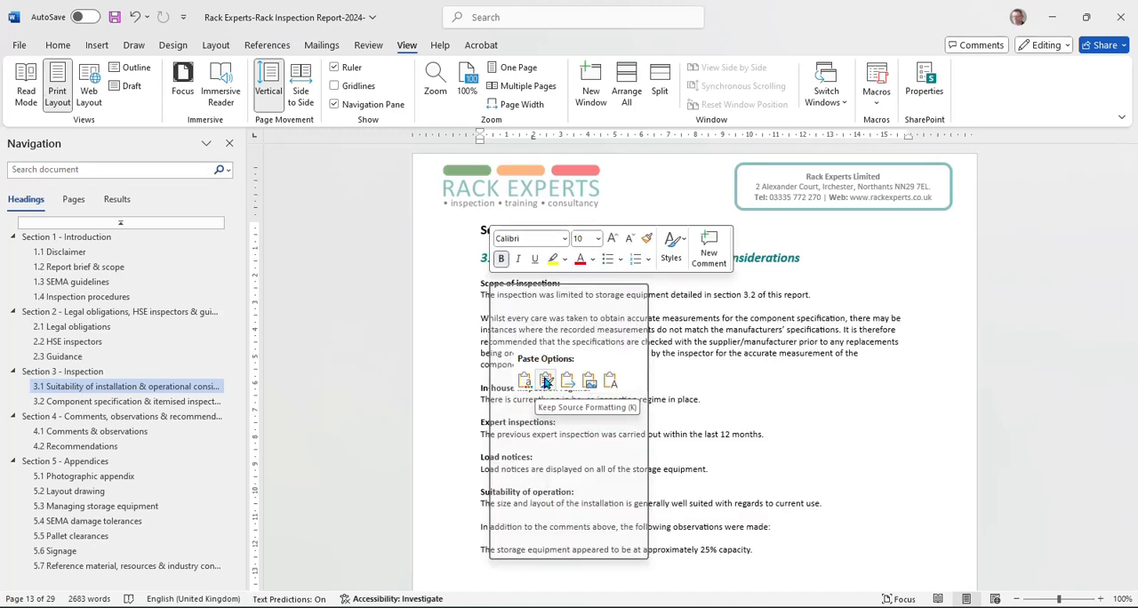
click(545, 381)
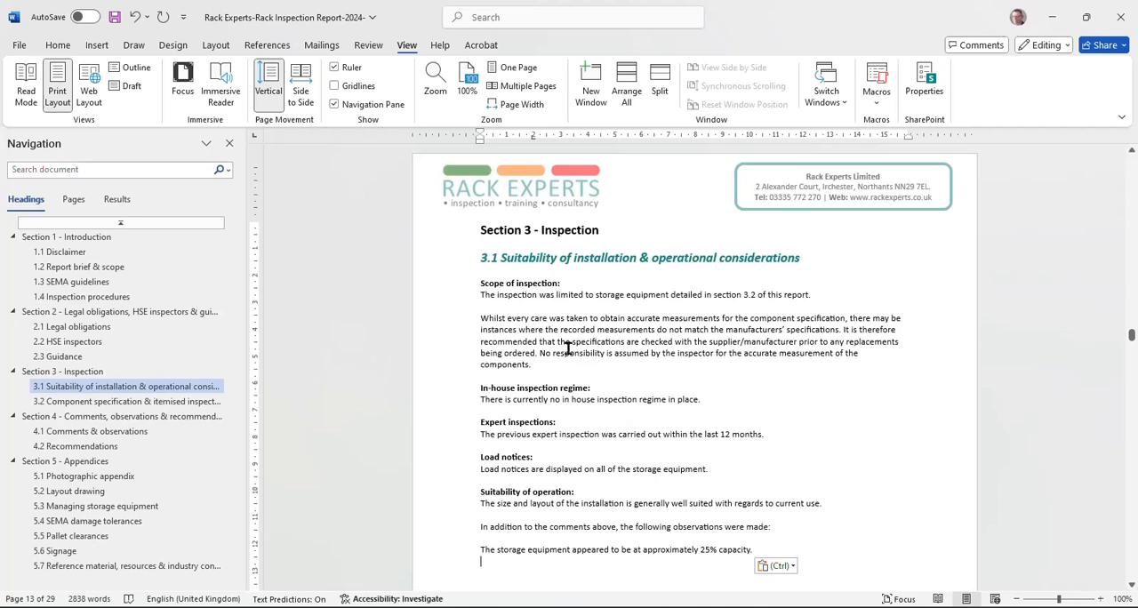
scroll(544, 320, down, 2)
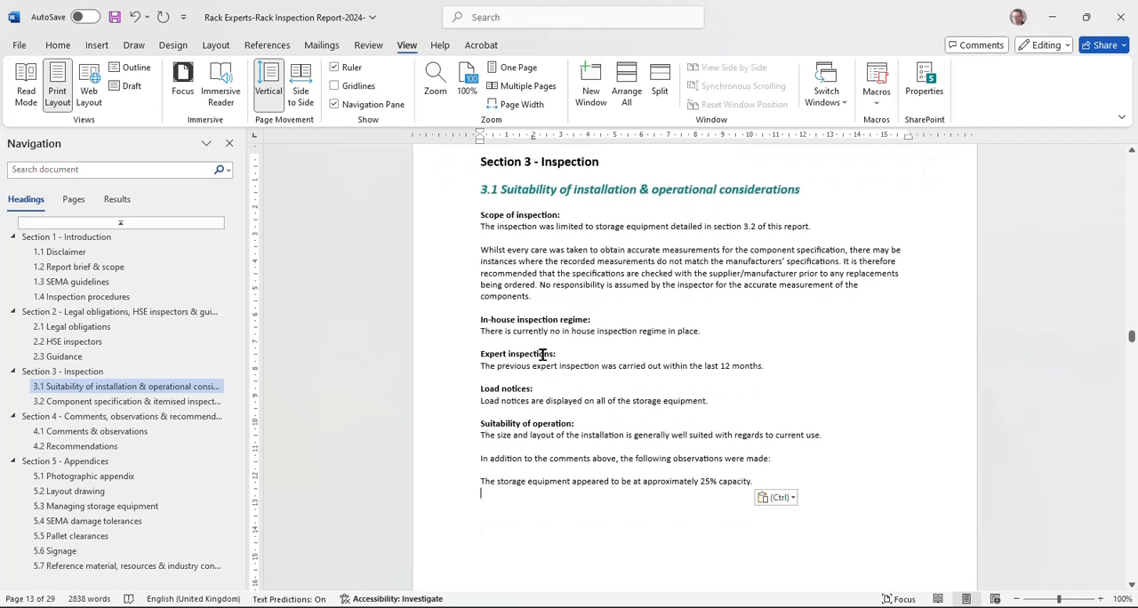
scroll(543, 354, up, 2)
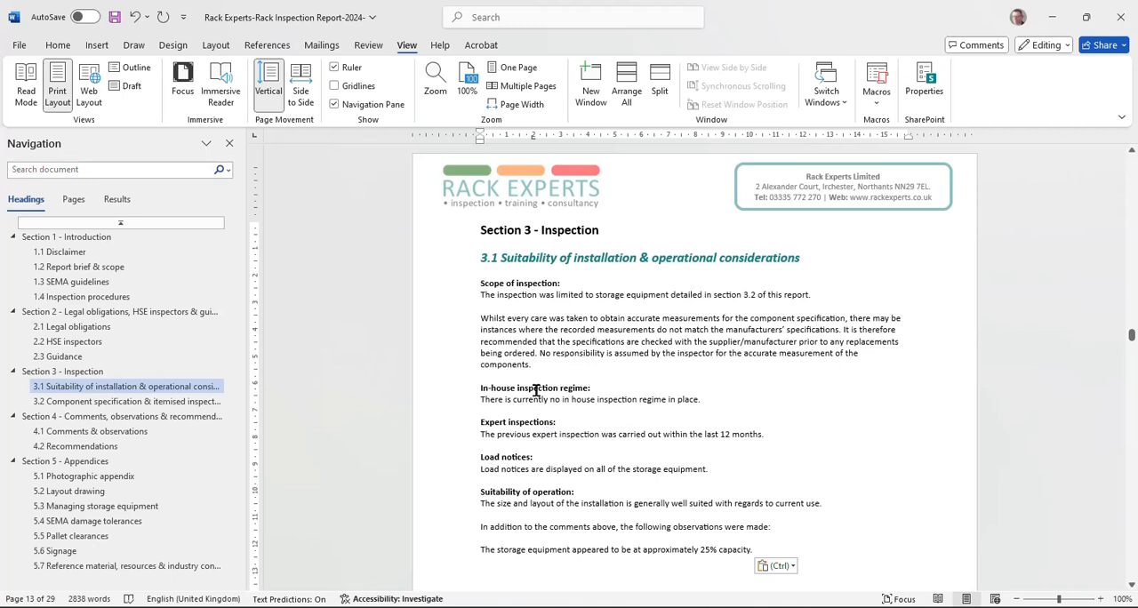
Step: Remove the 1.4 Inspection procedures heading, the Adjustable pallet racking subheading and the template note from the generated document
mouse_move(533, 604)
click(640, 534)
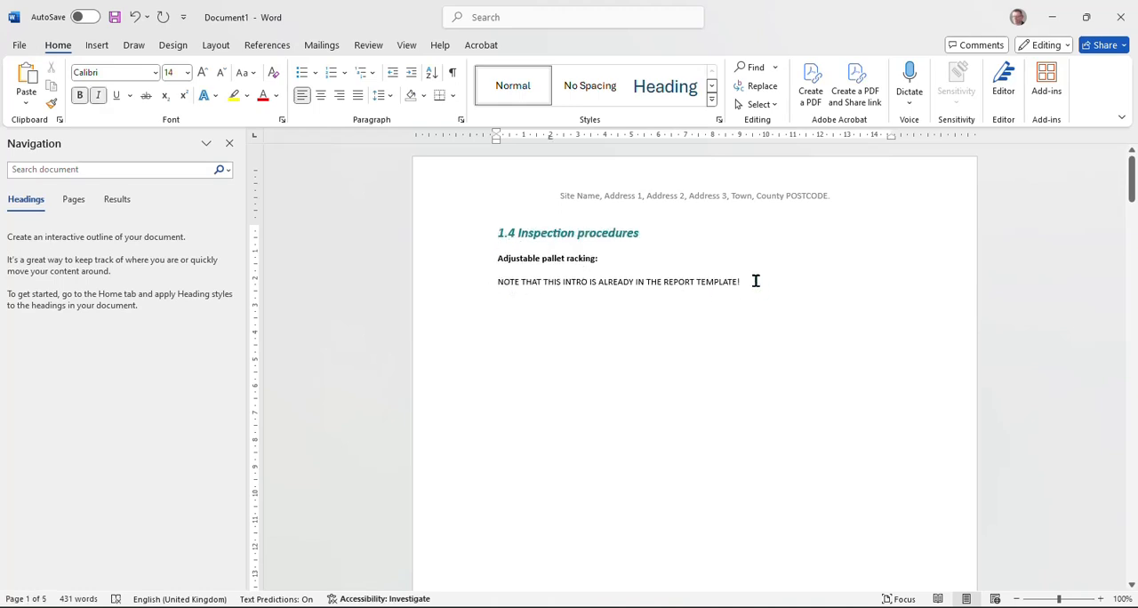
drag(752, 280, 458, 233)
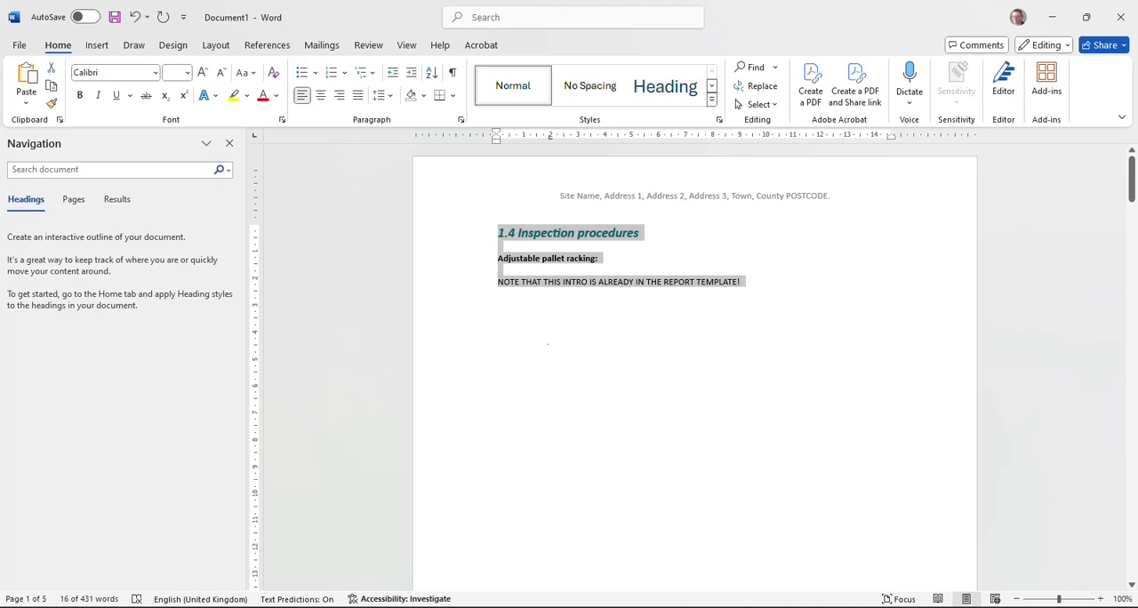
click(510, 314)
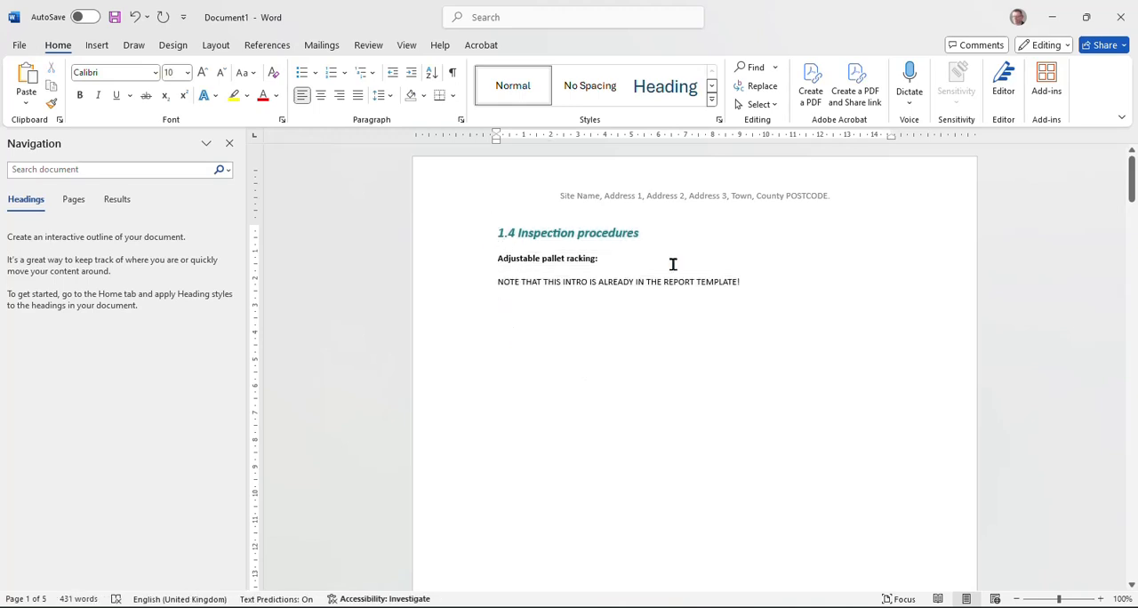
drag(747, 281, 495, 233)
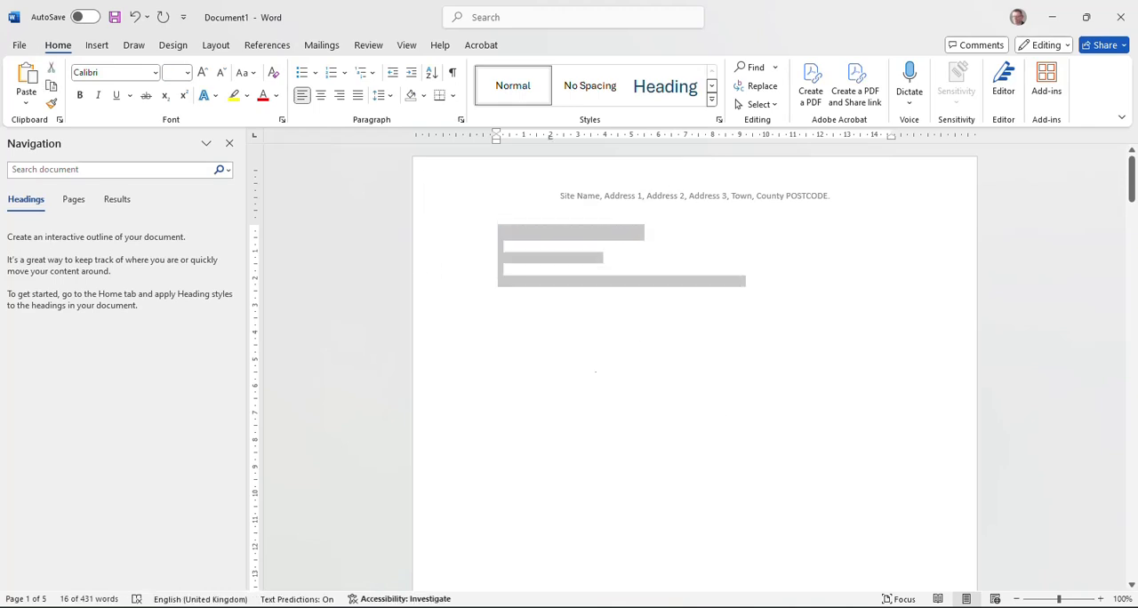
key(Delete)
Step: Check the General procedures & pallet racking text in section 1.4 of the Rack Inspection Report
mouse_move(537, 607)
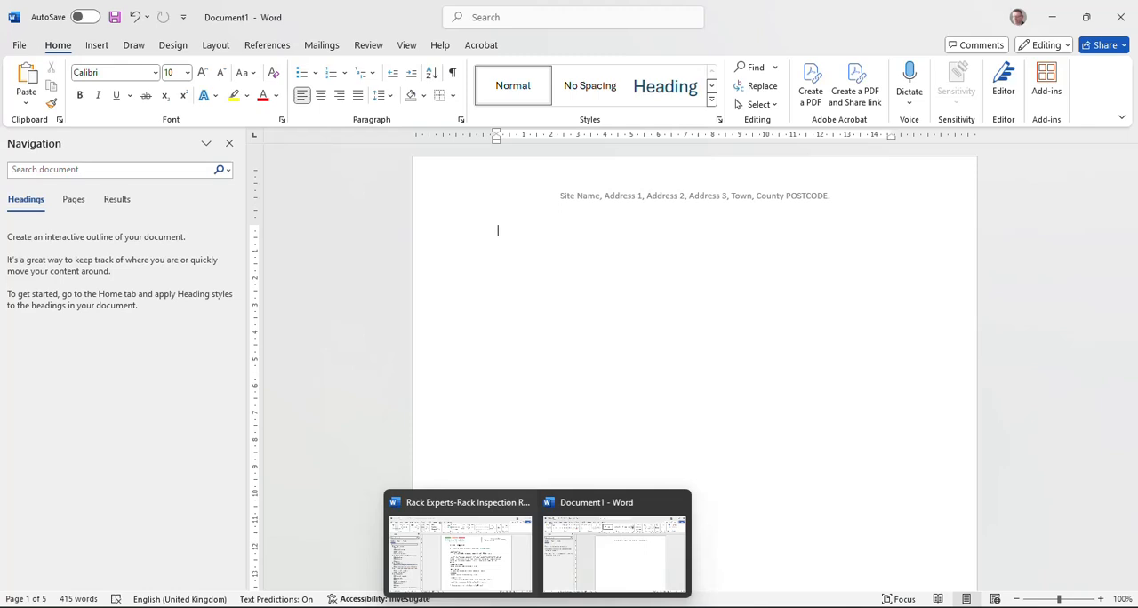
click(457, 542)
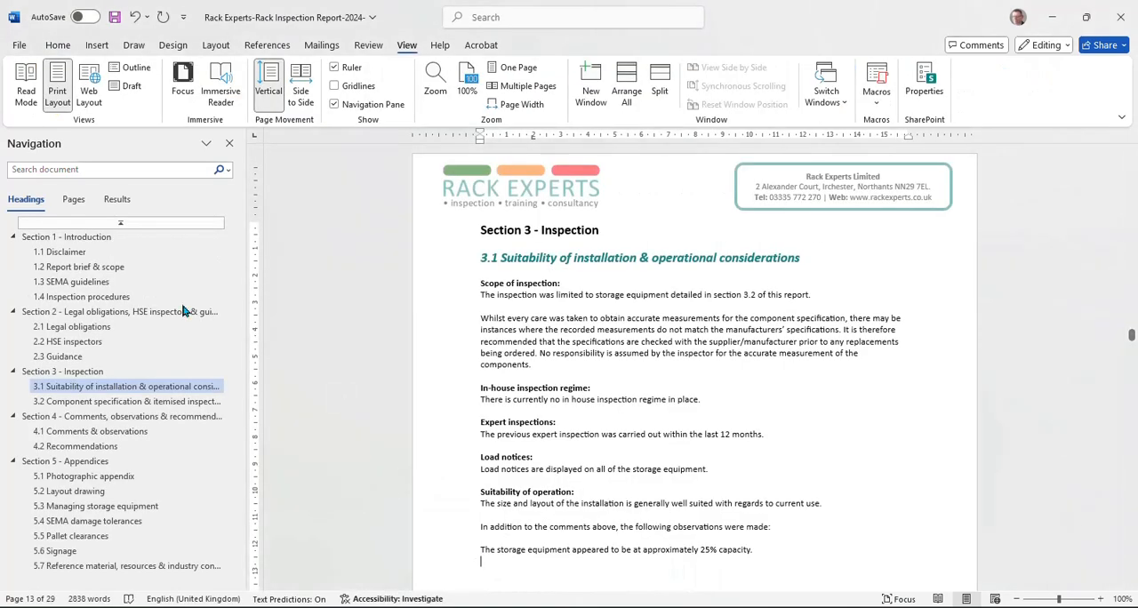
click(67, 298)
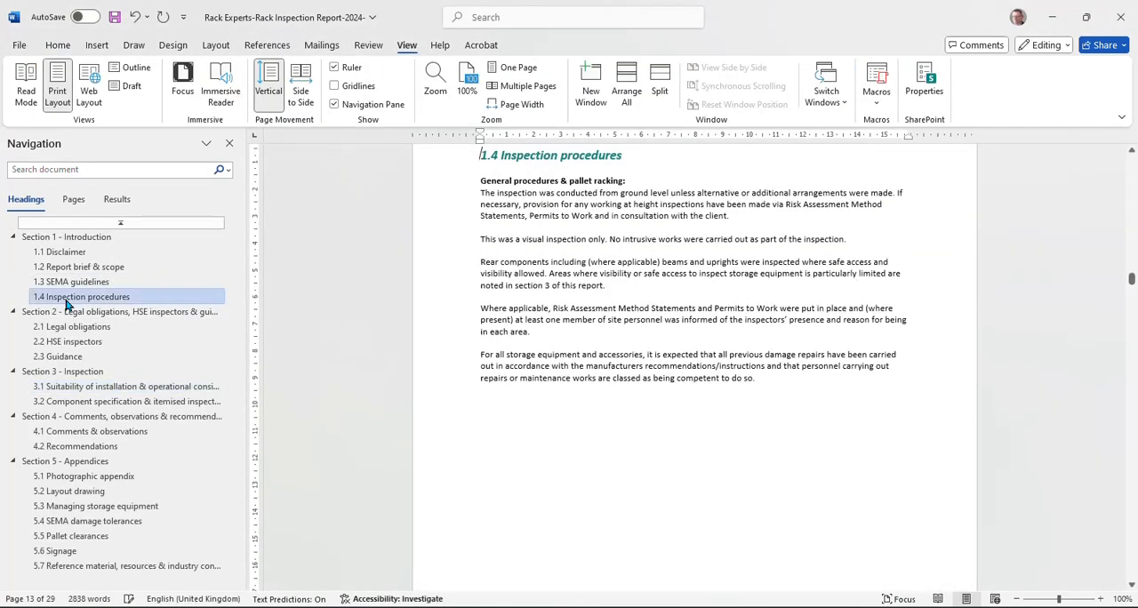
click(484, 401)
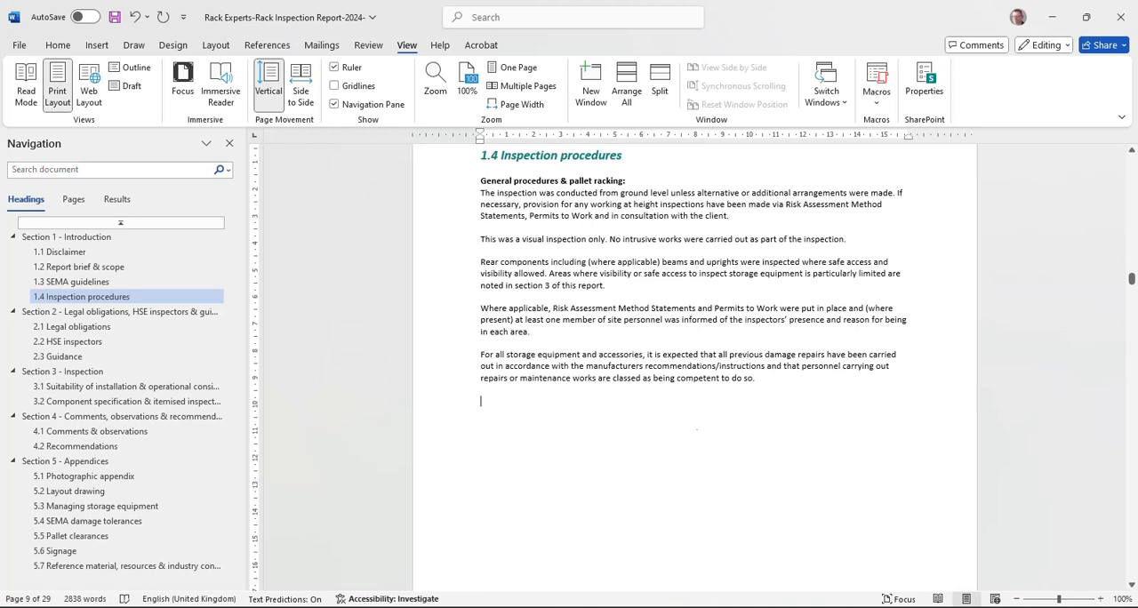
drag(772, 380, 473, 189)
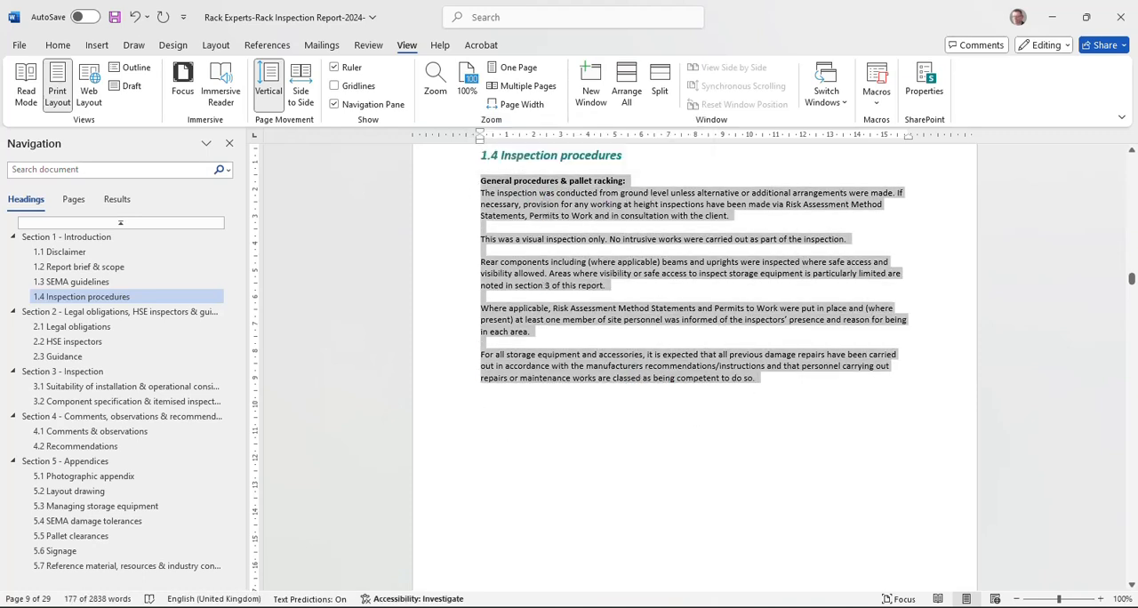
click(578, 405)
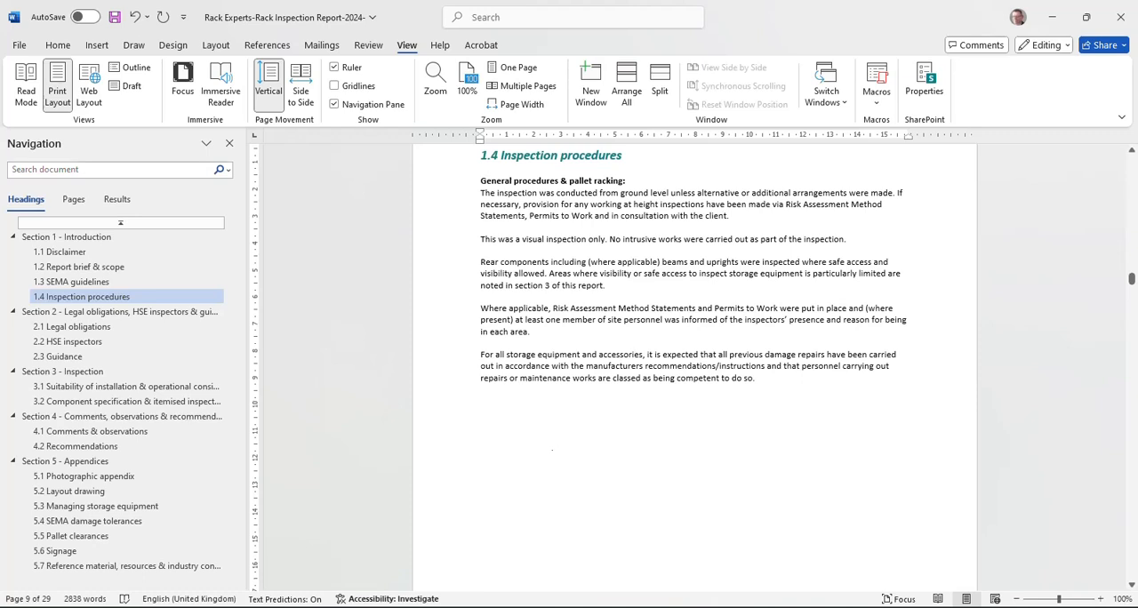
Step: Delete the leading blank space and the heading "3.2 Component specification & itemised inspection" from the generated document
mouse_move(542, 606)
click(625, 551)
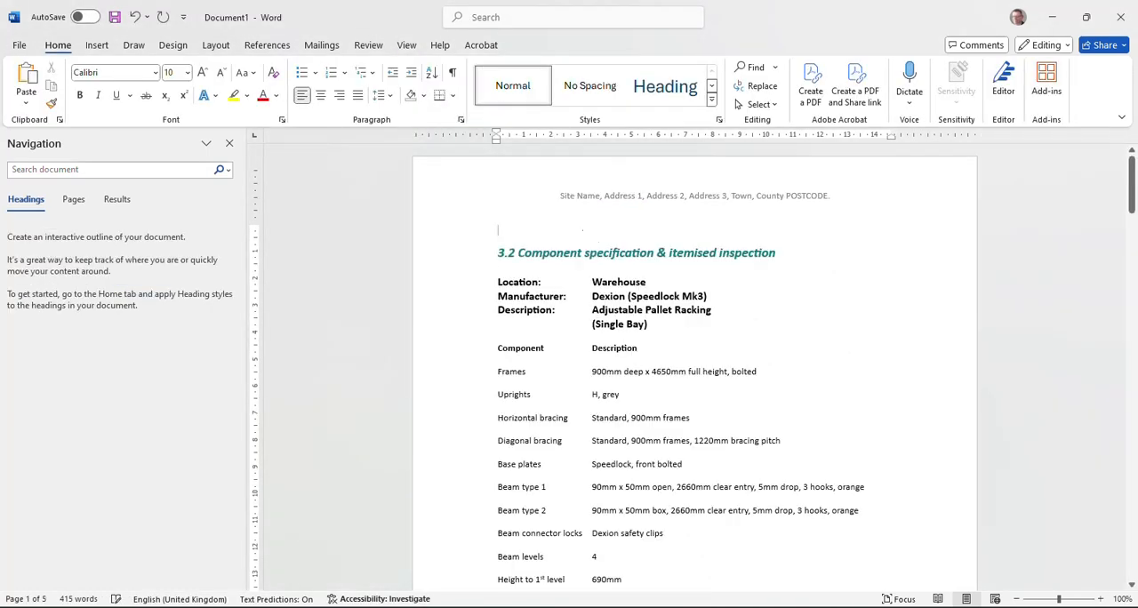
key(Delete)
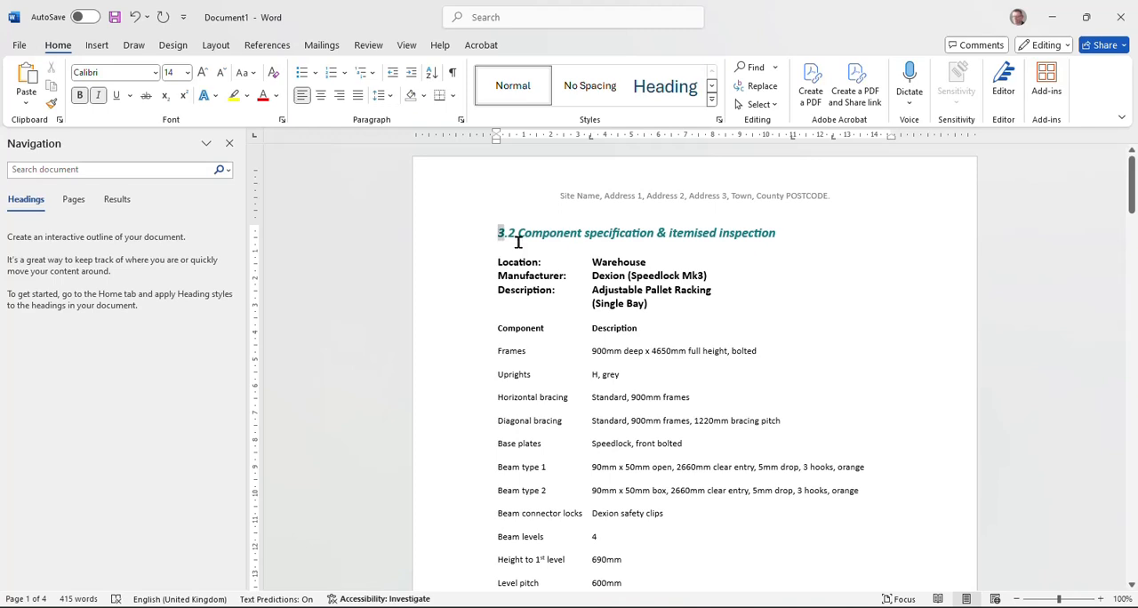
drag(501, 234, 516, 246)
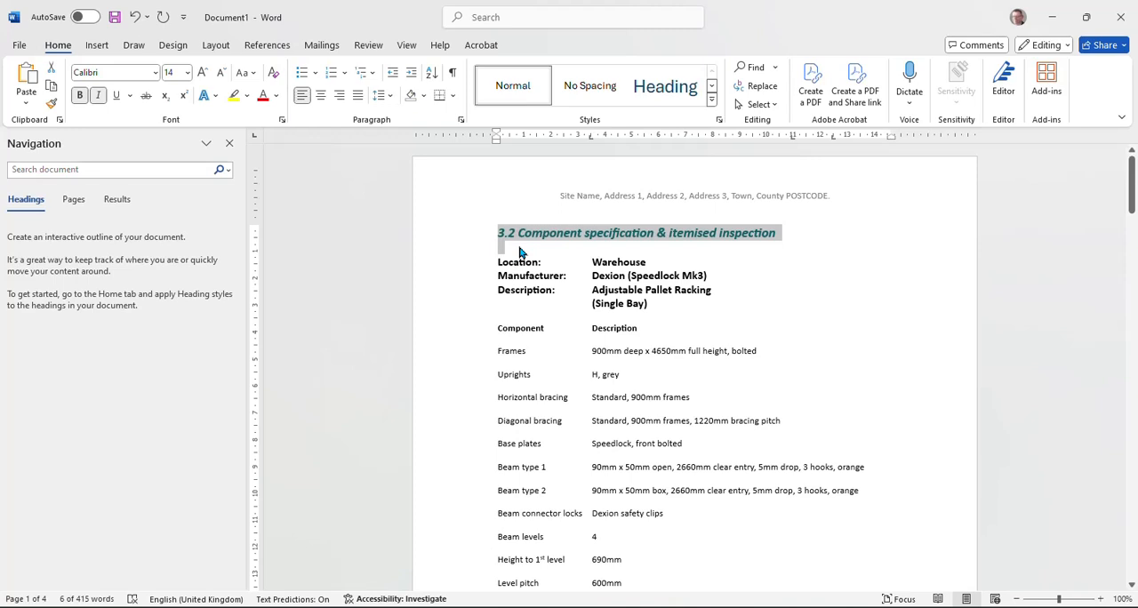
key(Delete)
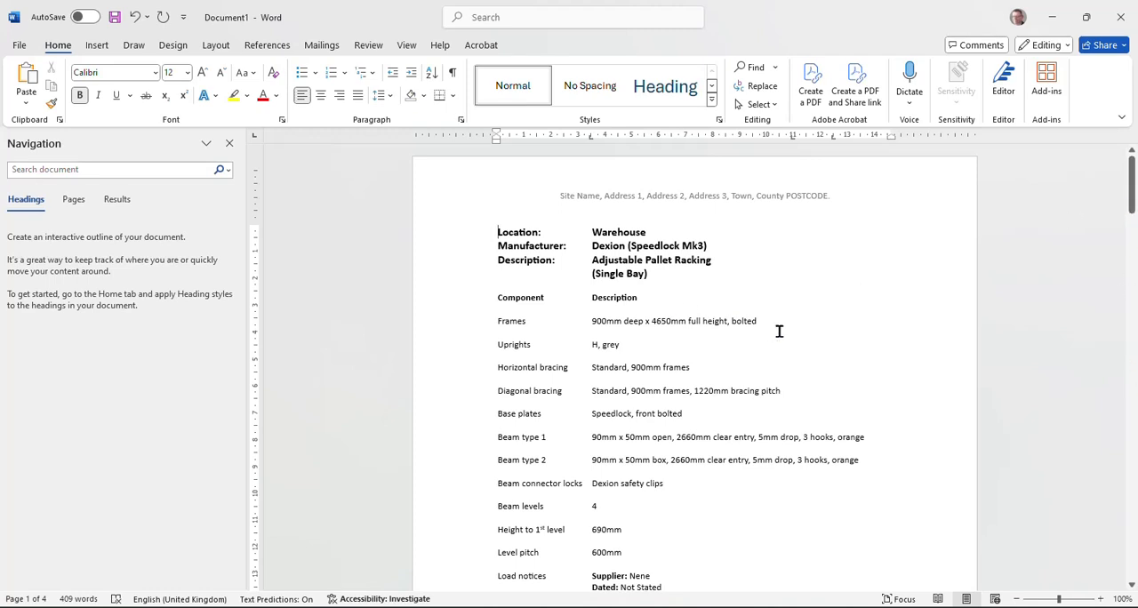
Step: Cut all remaining content from the generated document and paste it under the report's 3.2 heading, keeping source formatting
key(ctrl+a)
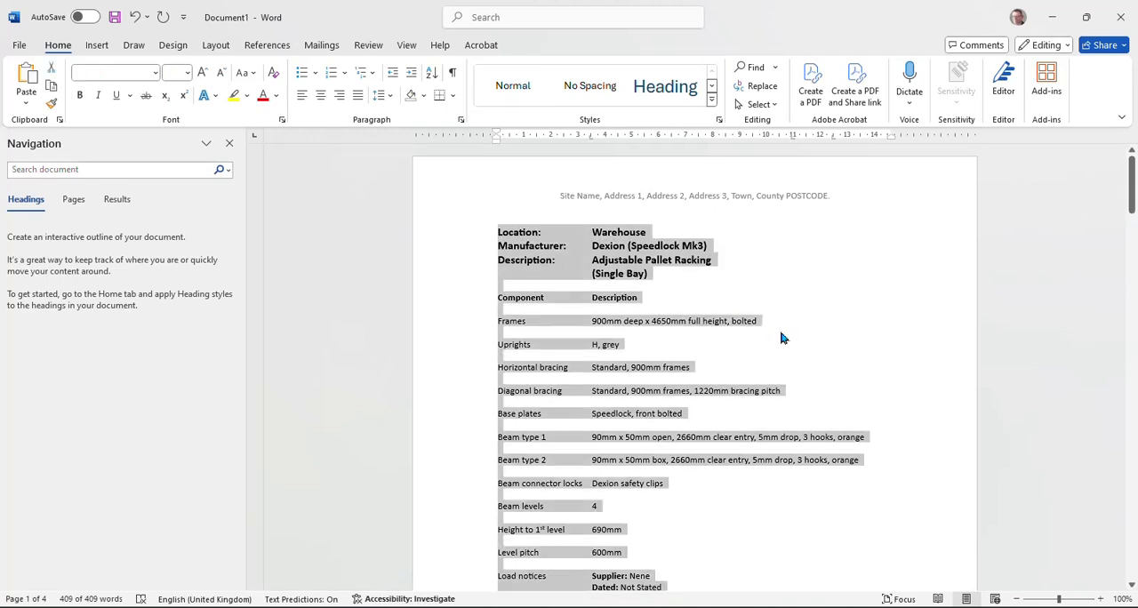
key(Delete)
mouse_move(537, 607)
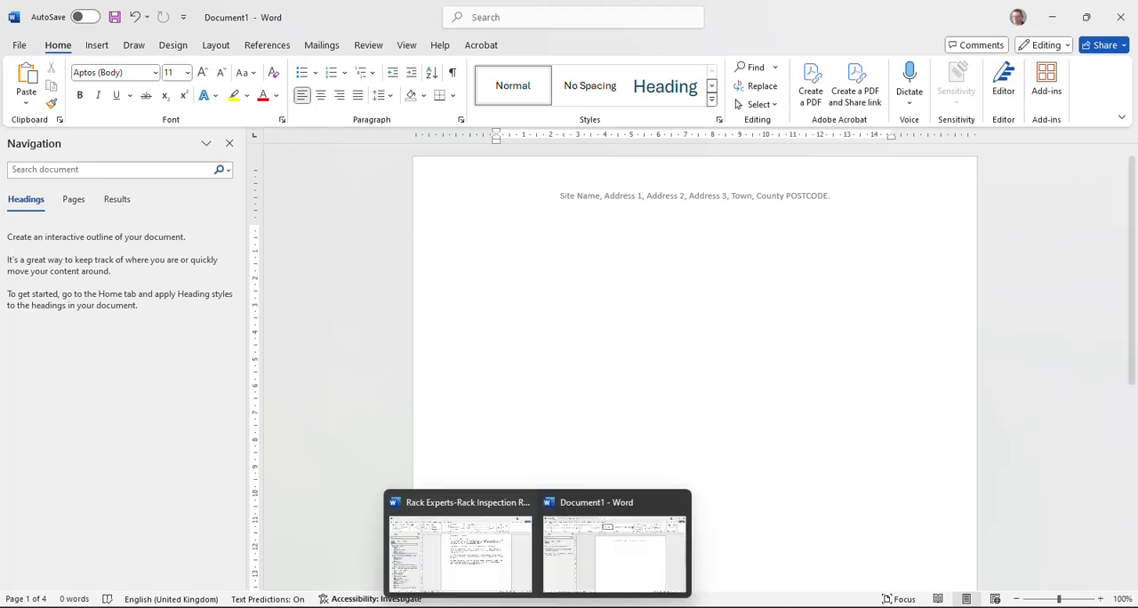
click(458, 544)
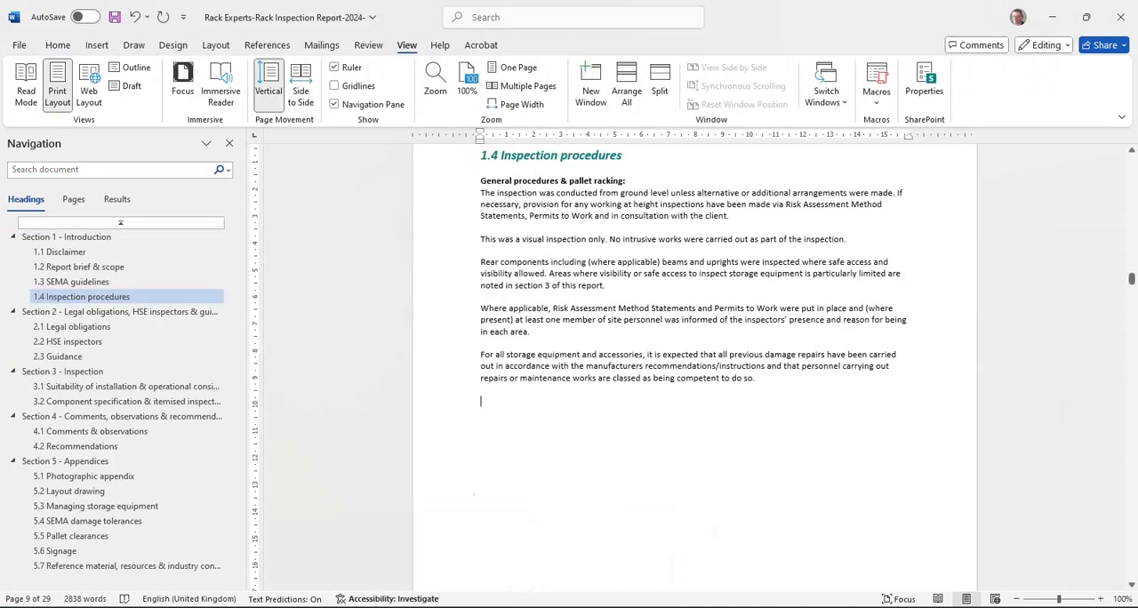
click(52, 402)
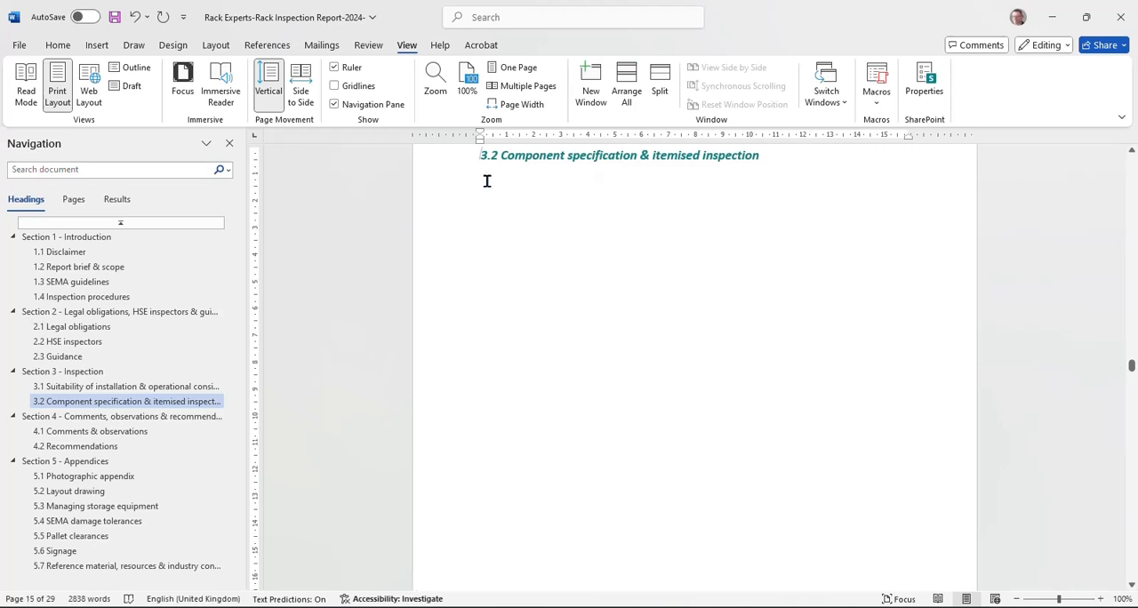
right_click(486, 181)
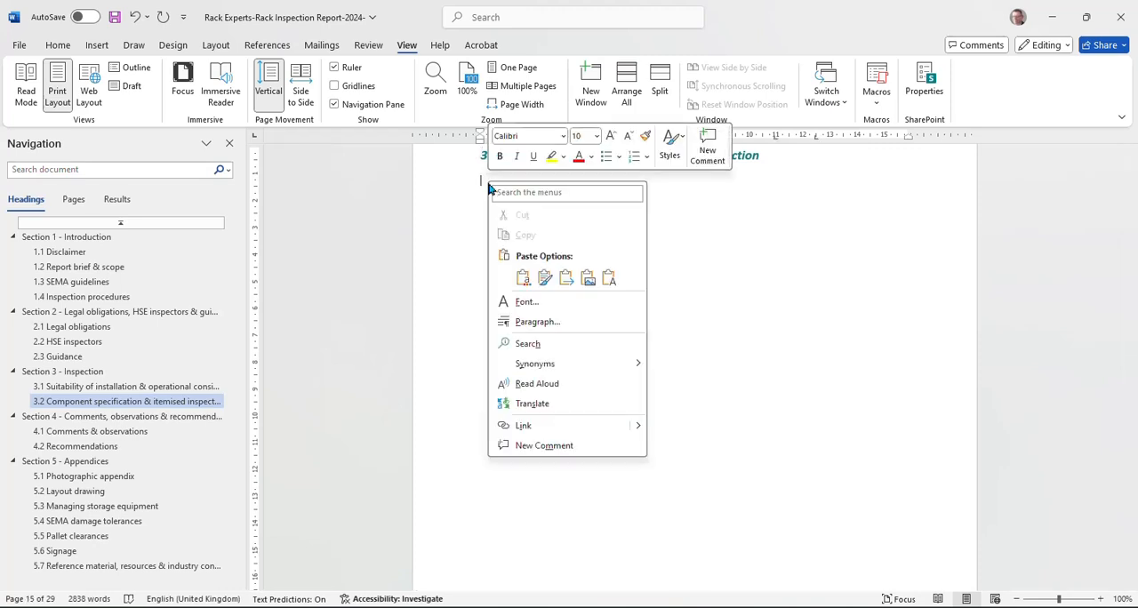
click(545, 279)
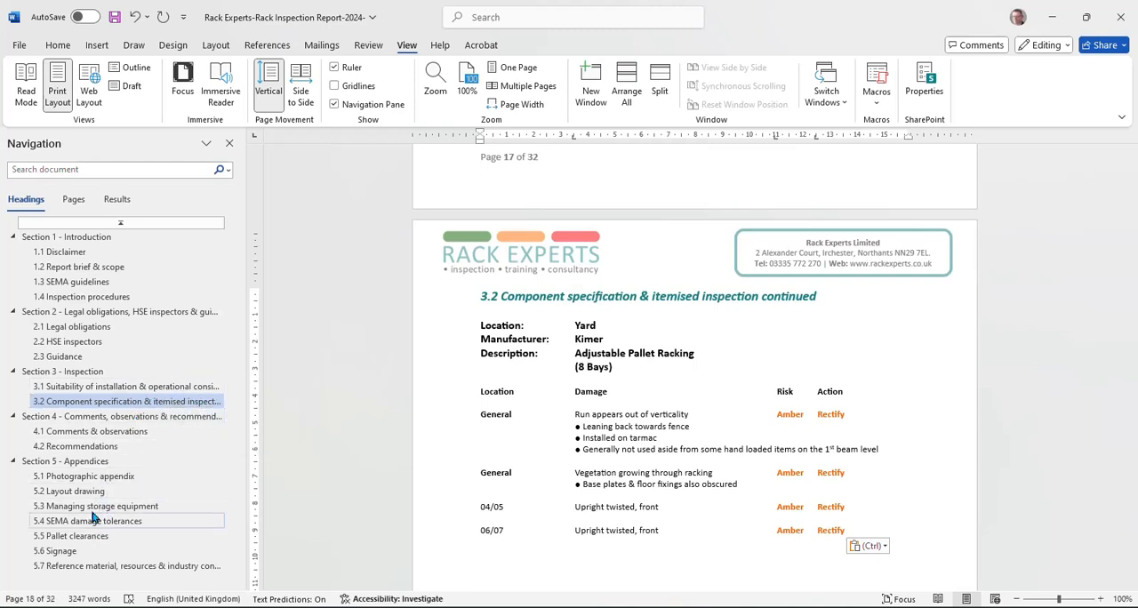
Step: Check sections 4.1, 3.1 and the start of section 3.2 in the report to review the transferred content
click(96, 433)
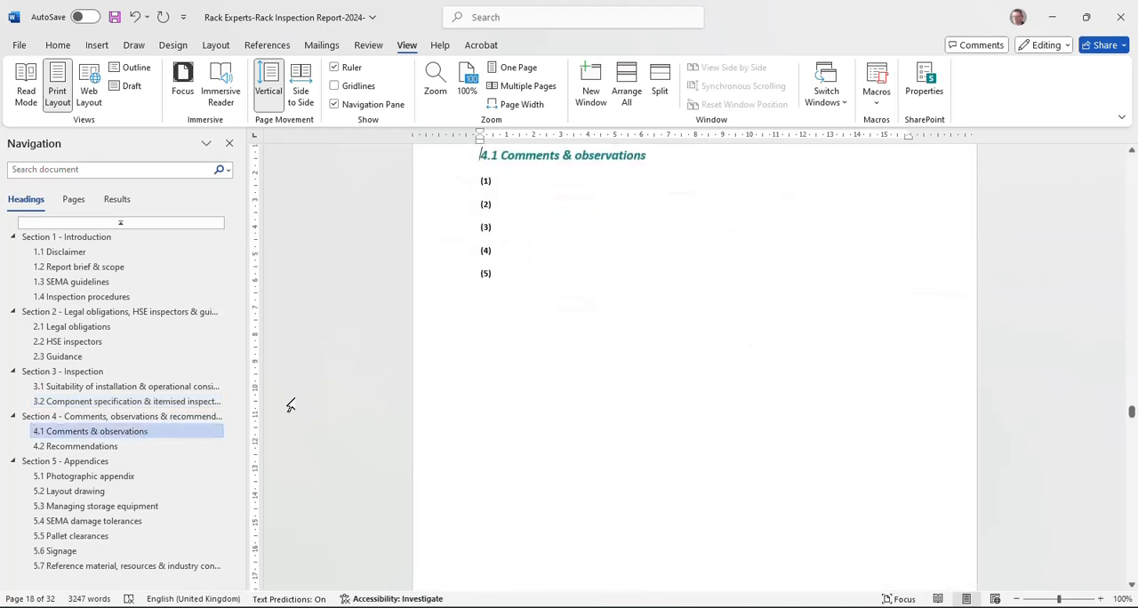
click(142, 388)
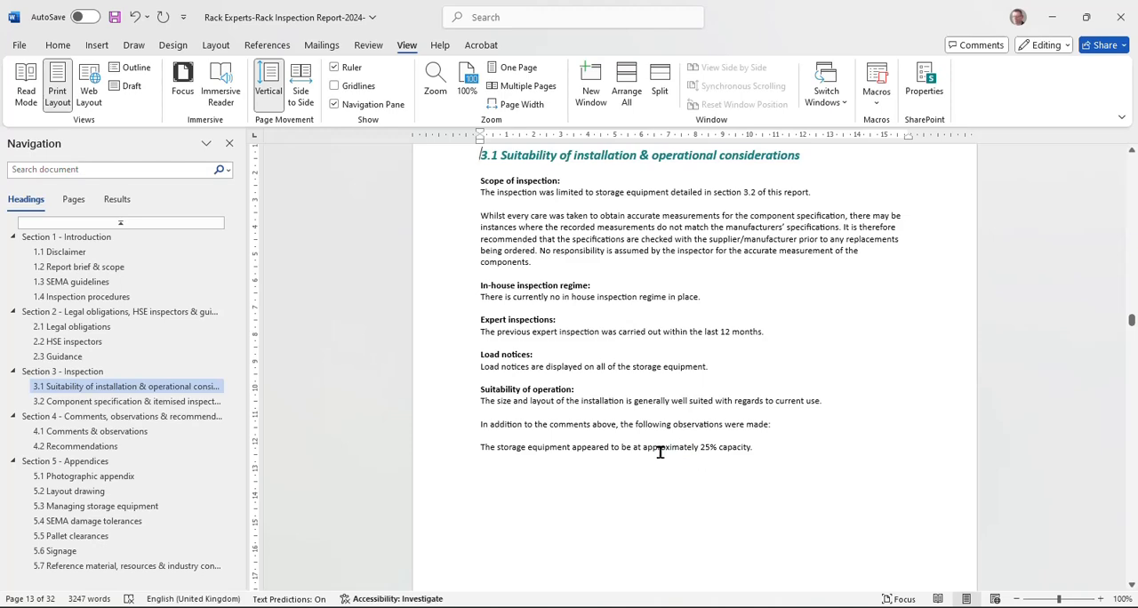
click(79, 403)
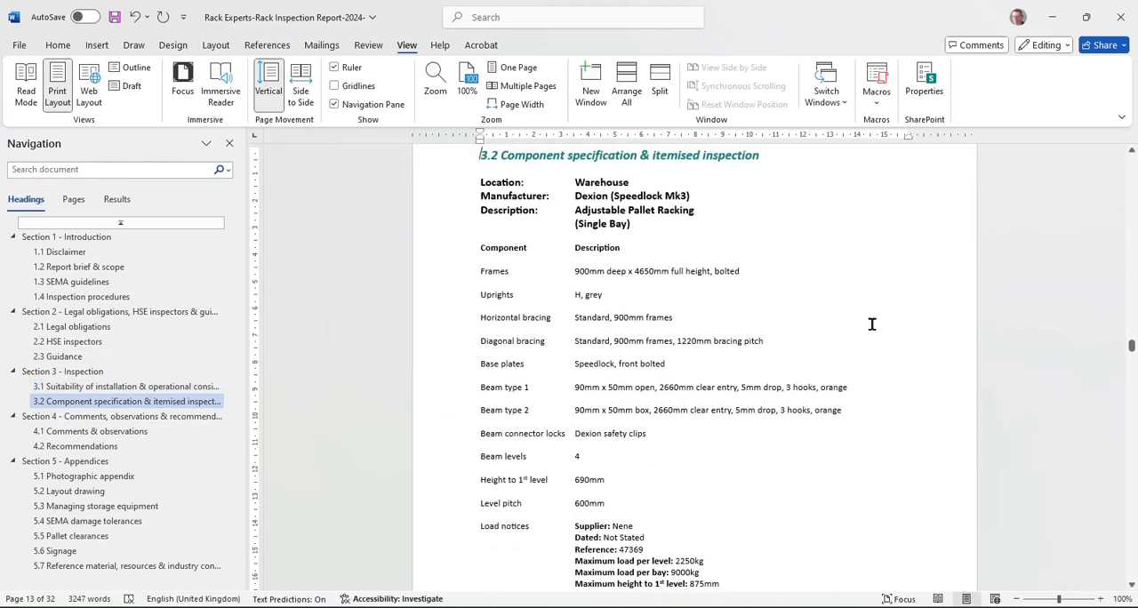
click(80, 388)
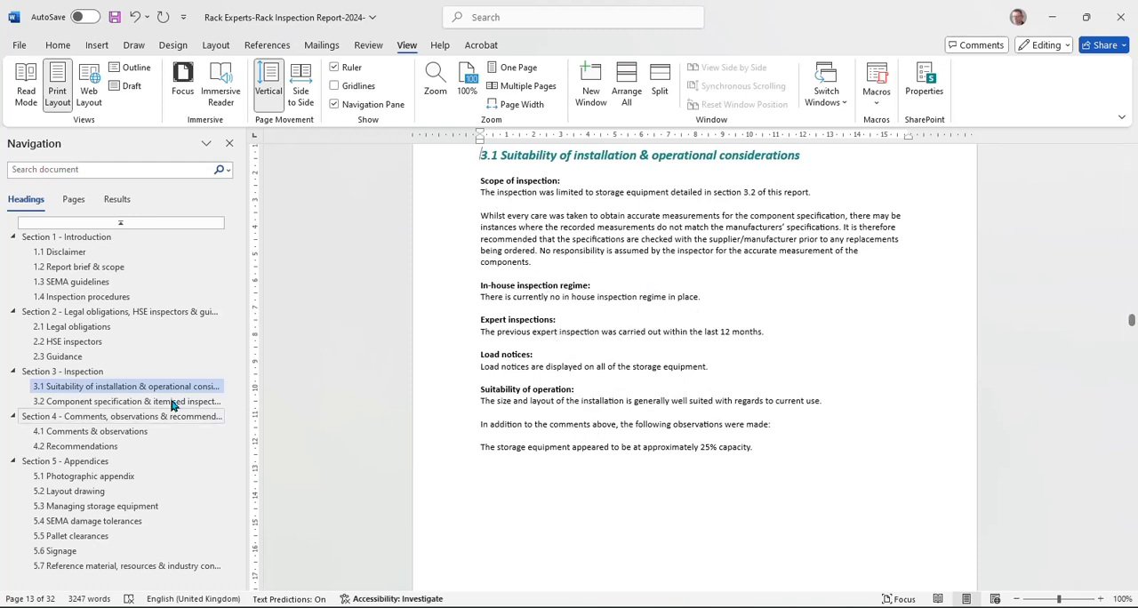
click(79, 402)
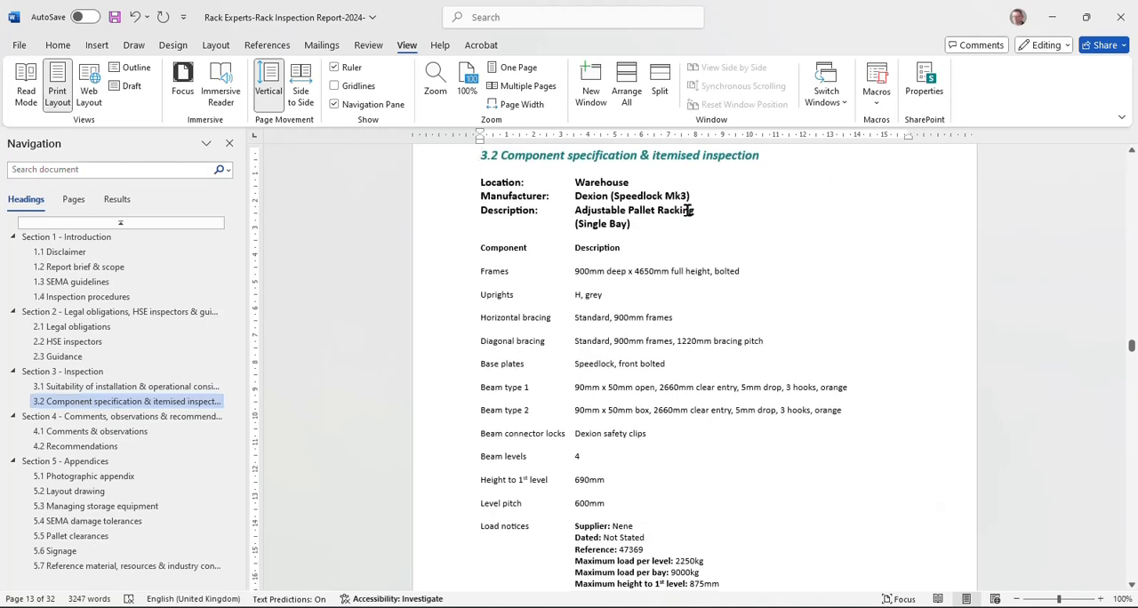
scroll(667, 218, down, 3)
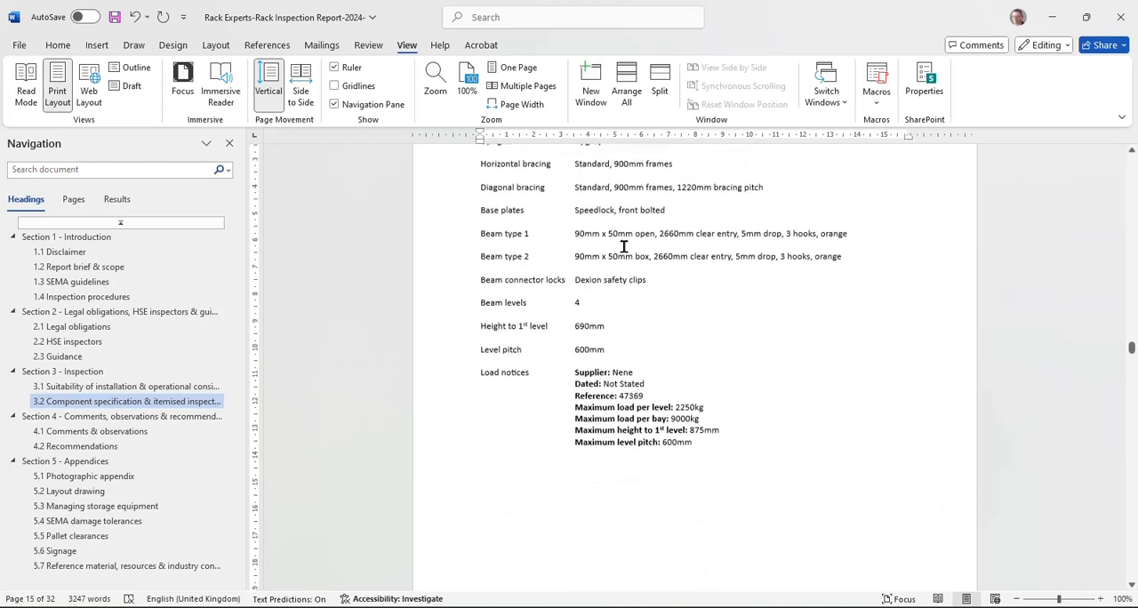
scroll(622, 247, up, 4)
scroll(622, 249, down, 4)
scroll(624, 231, up, 3)
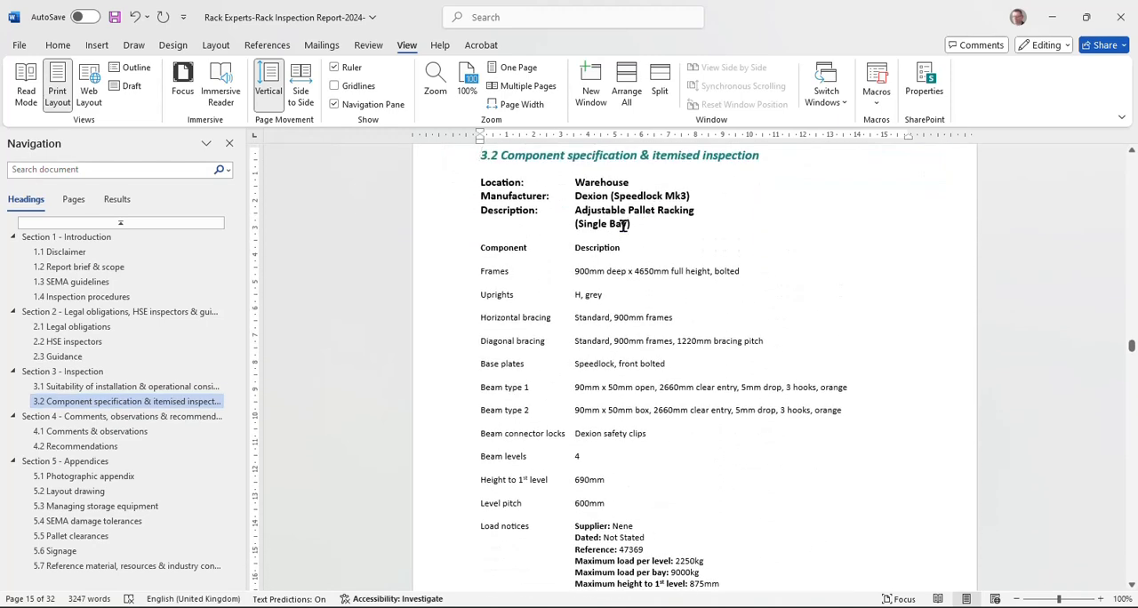
Step: Add the line "See comments & observations (1)" below the Warehouse item "Timber length resting on frames, high-level"
scroll(639, 225, down, 14)
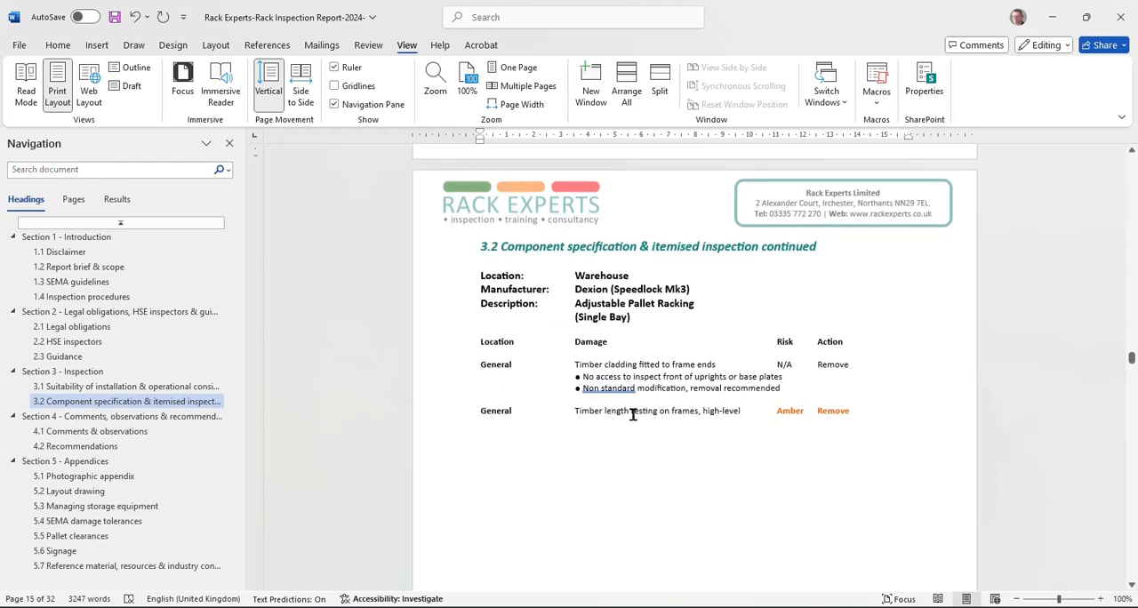
drag(853, 412, 449, 409)
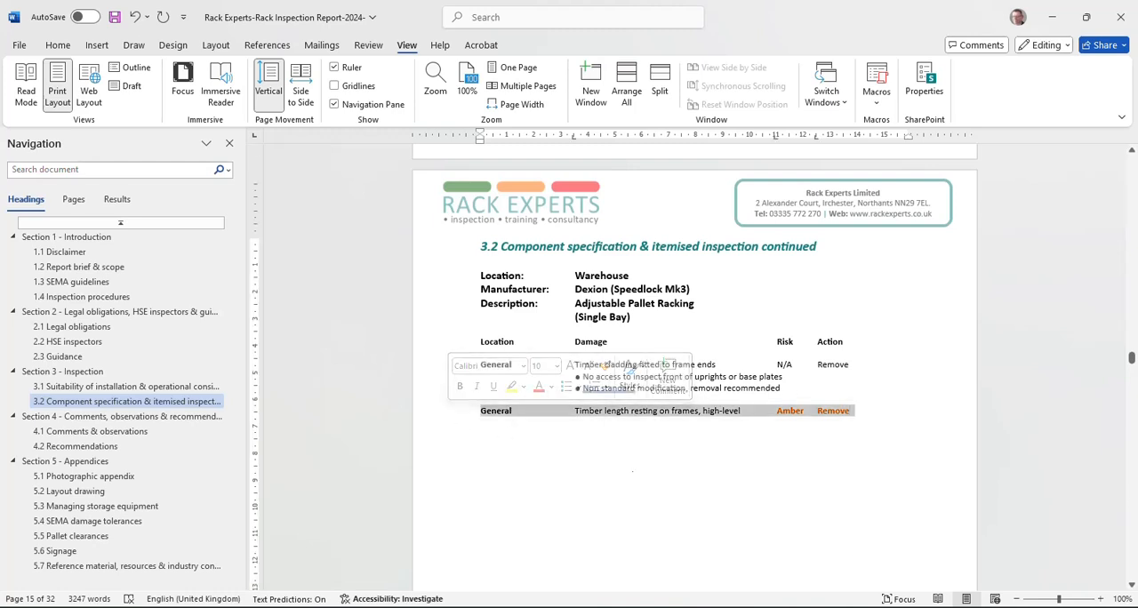
click(618, 422)
click(854, 411)
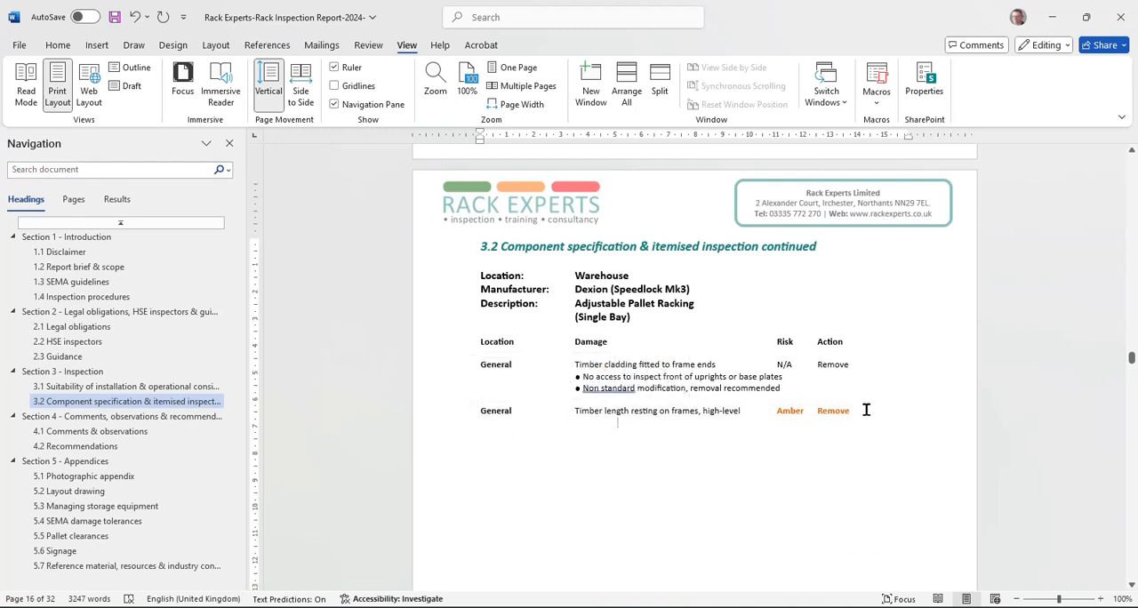
key(Return)
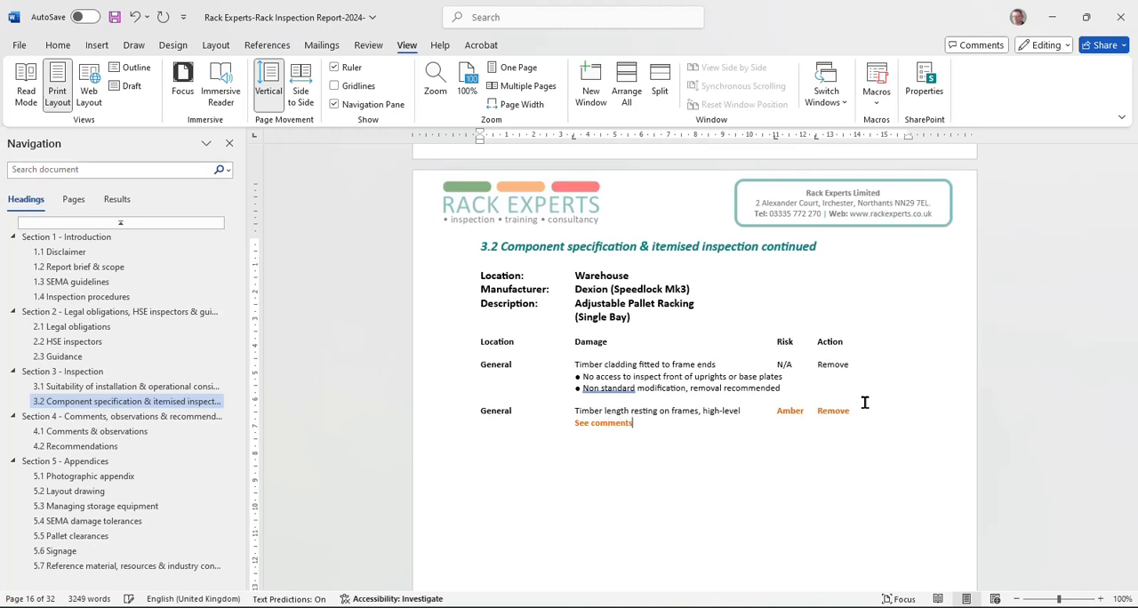
text(See comments & observations (1)
Step: Set the font colour of the "See comments & observations (1)" line to Automatic
triple_click(599, 430)
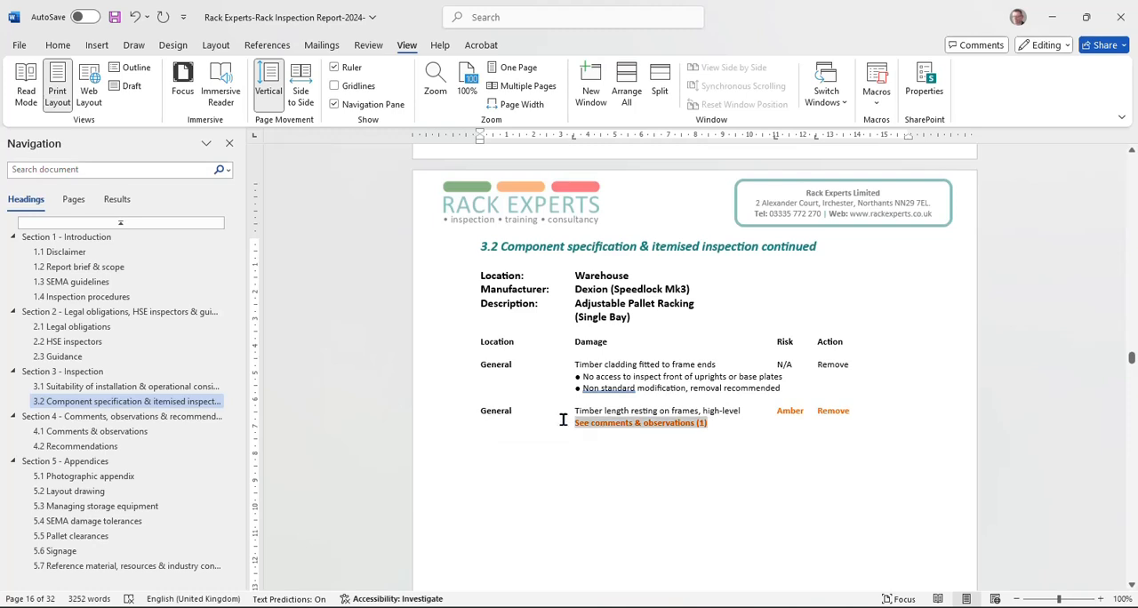
click(664, 402)
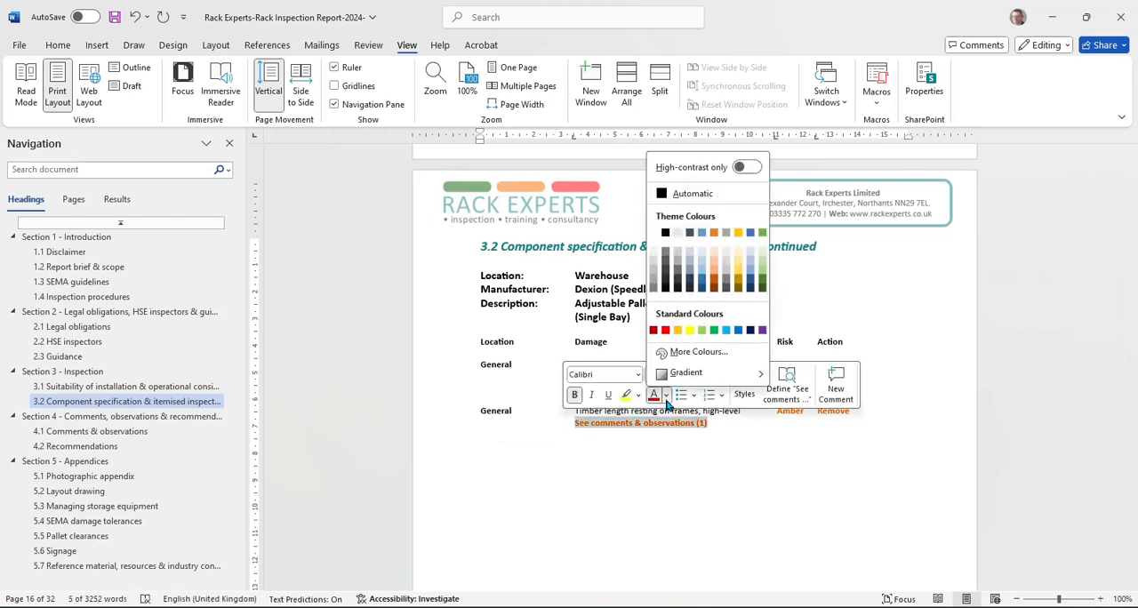
click(657, 191)
click(628, 452)
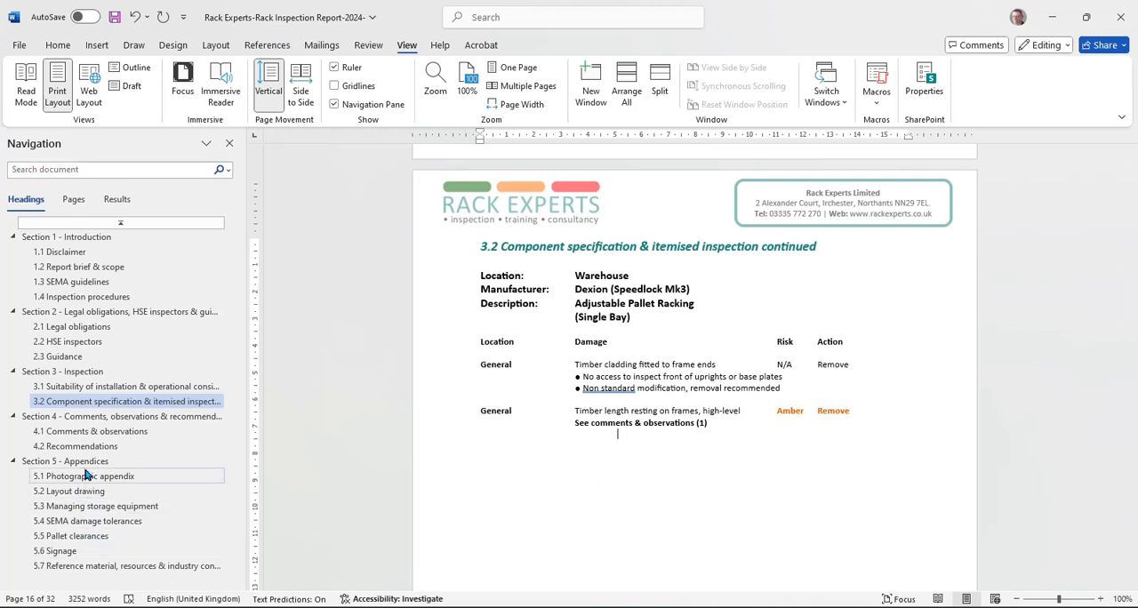
Step: Enter "Stock should not be rested over pallet racking frames" as item (1) in section 4.1 Comments & observations
click(91, 432)
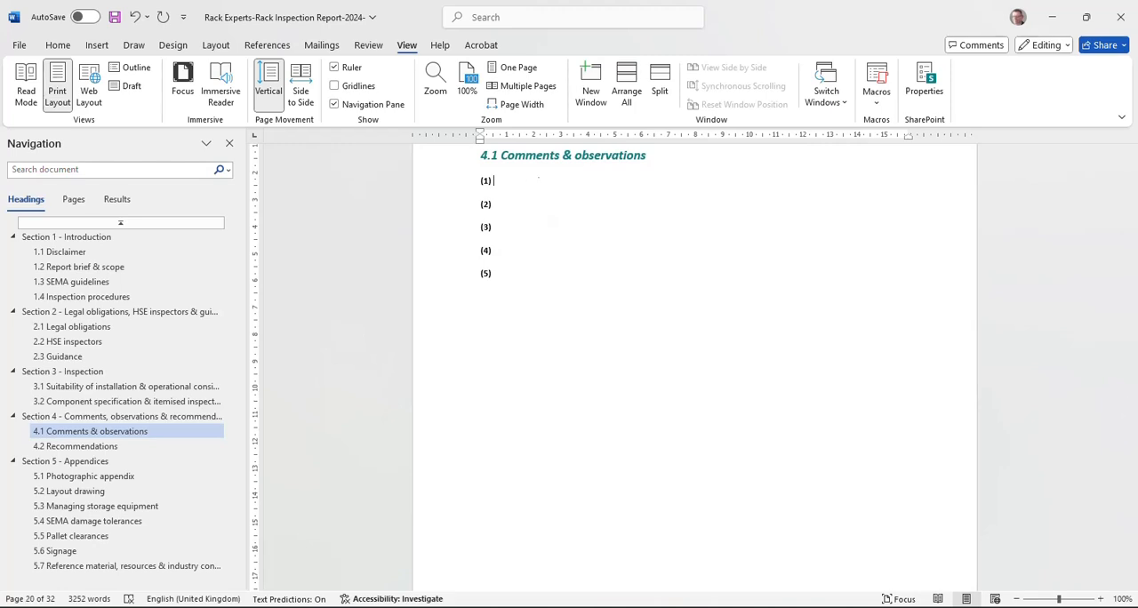
text(Stock should not be rested o)
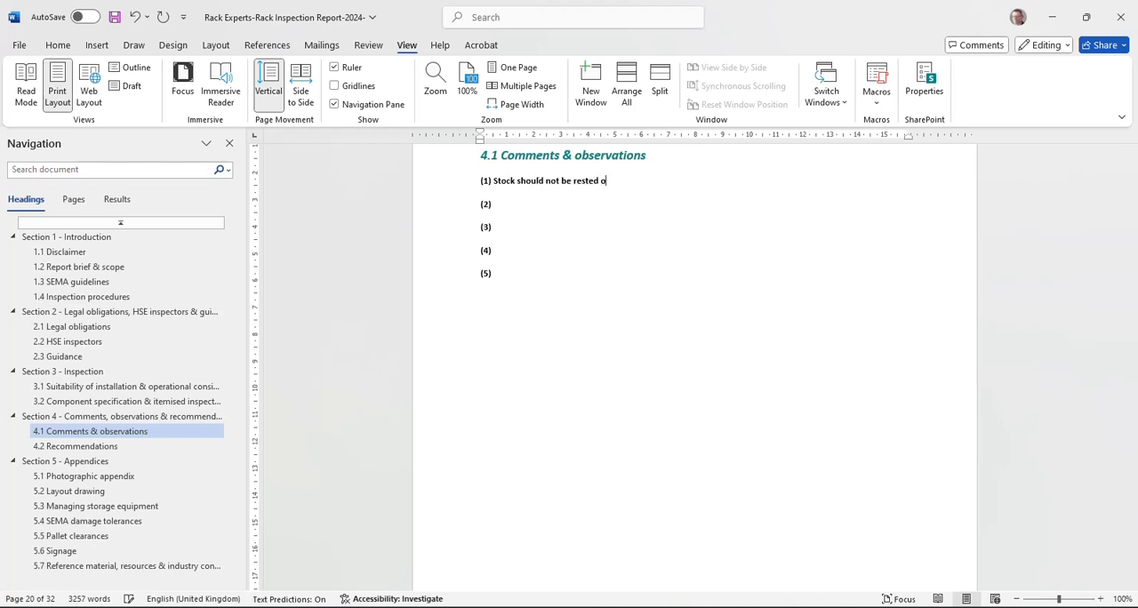
text(ver pallet racking frames)
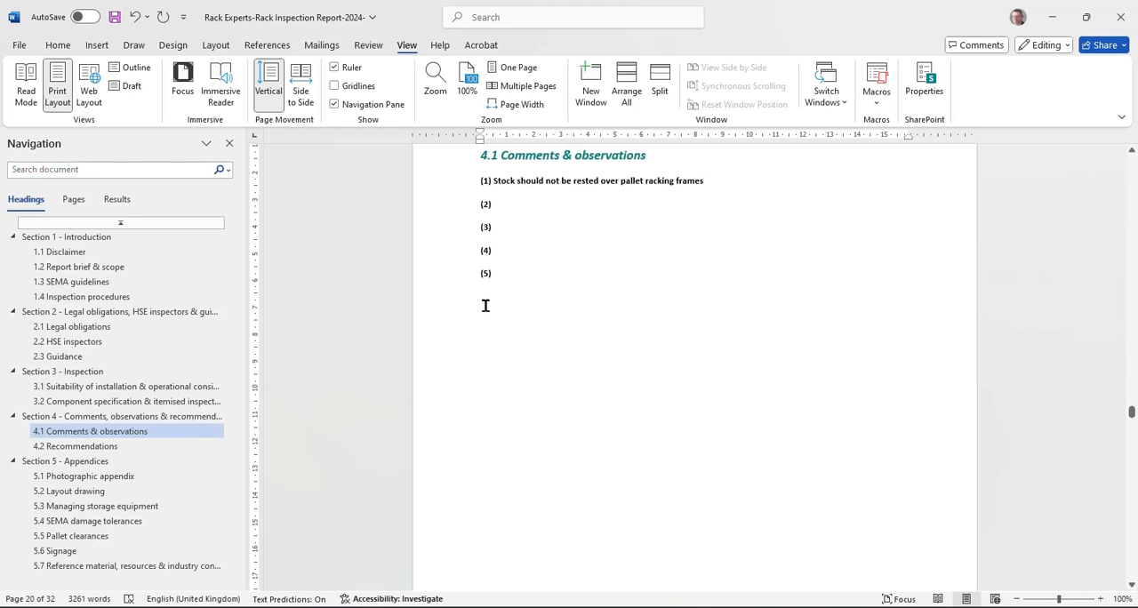
Step: Examine the Warehouse damage items in section 3.2, including the notes under the timber cladding entry
click(101, 400)
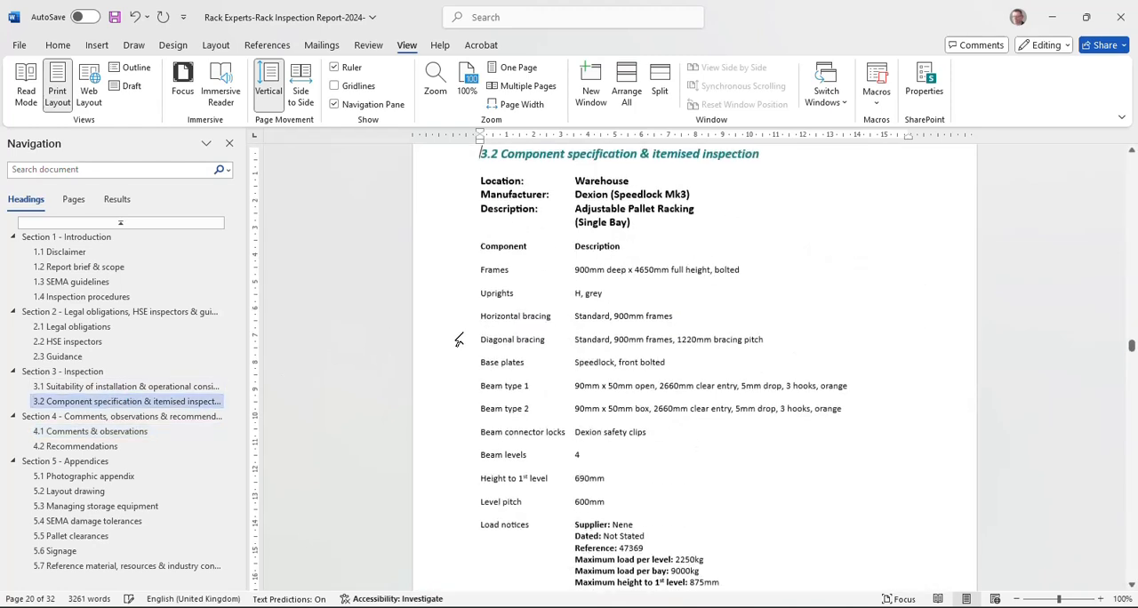
scroll(655, 265, down, 10)
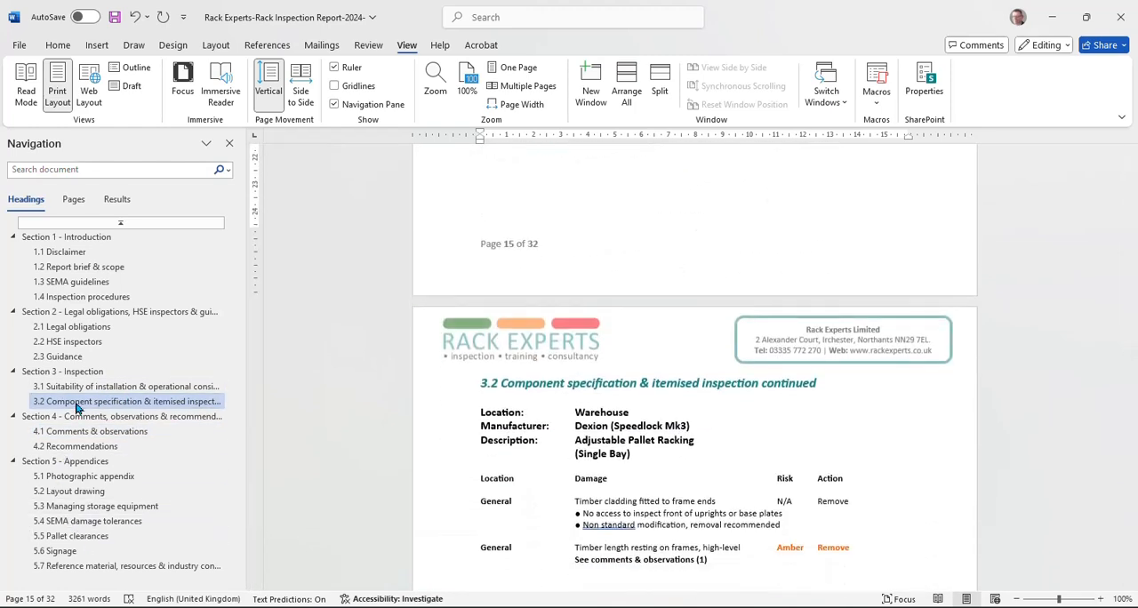
scroll(524, 373, down, 8)
scroll(568, 386, up, 5)
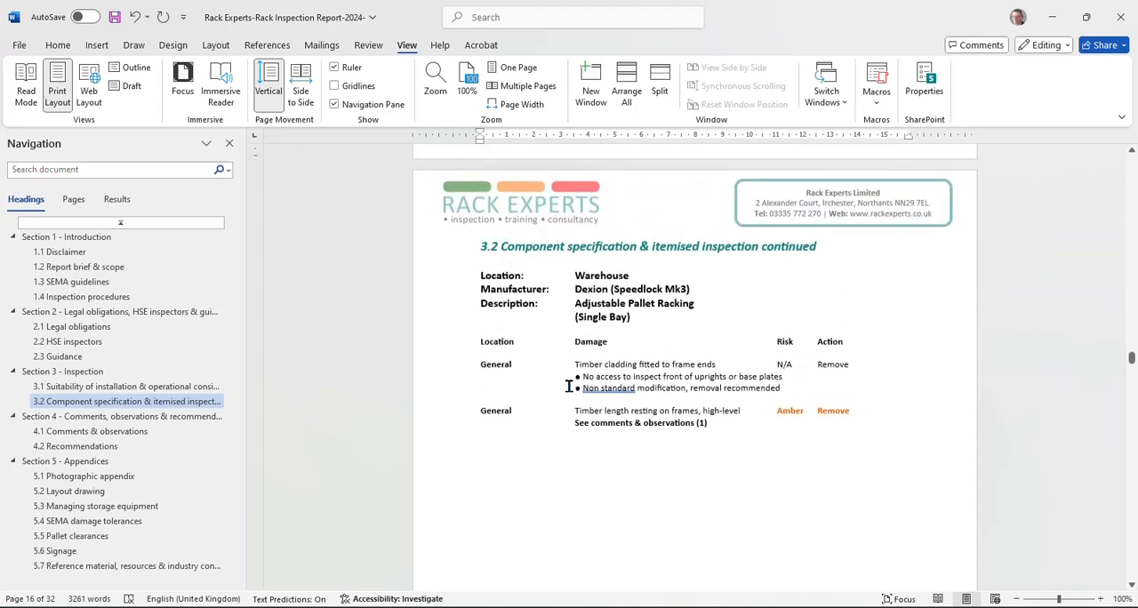
drag(568, 376, 621, 377)
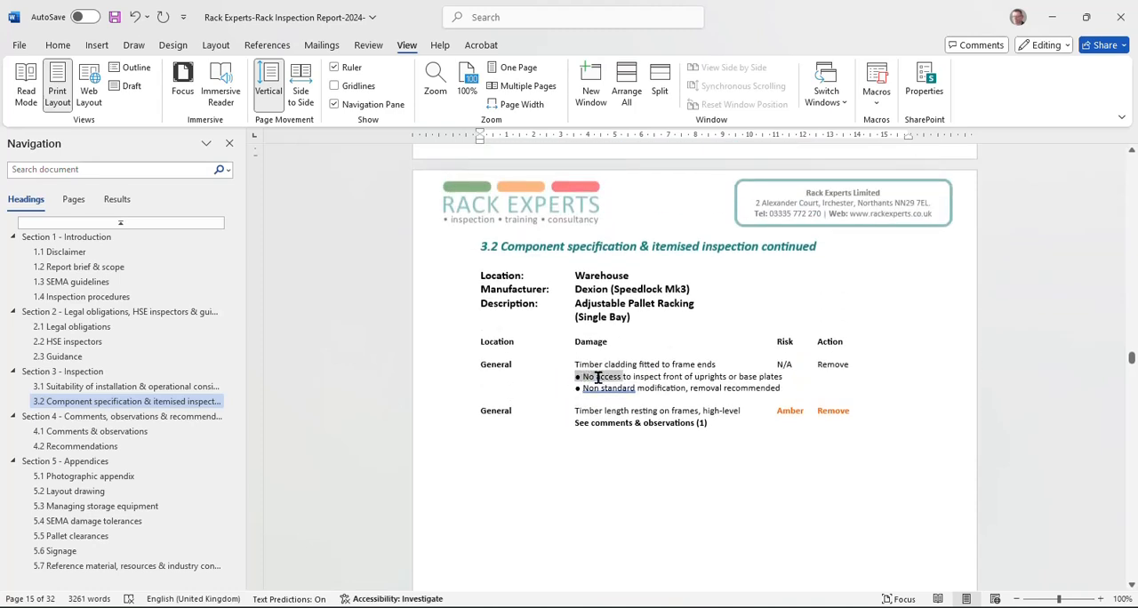
click(799, 389)
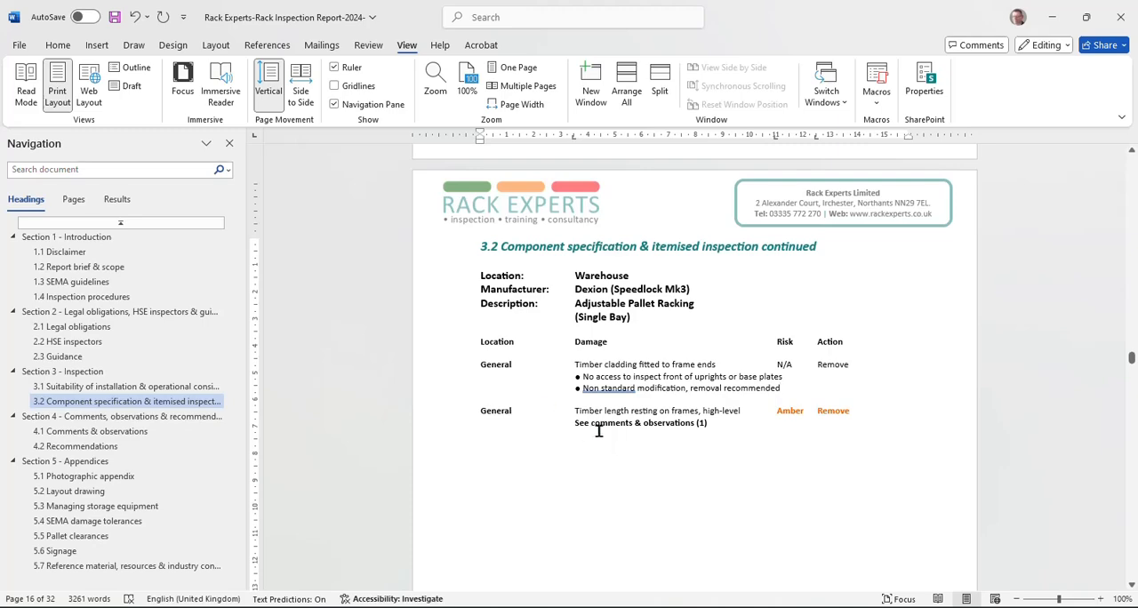
Step: Examine the Yard Kimer racking specification and damage items in section 3.2, down to the note on hand loaded items
scroll(599, 430, down, 10)
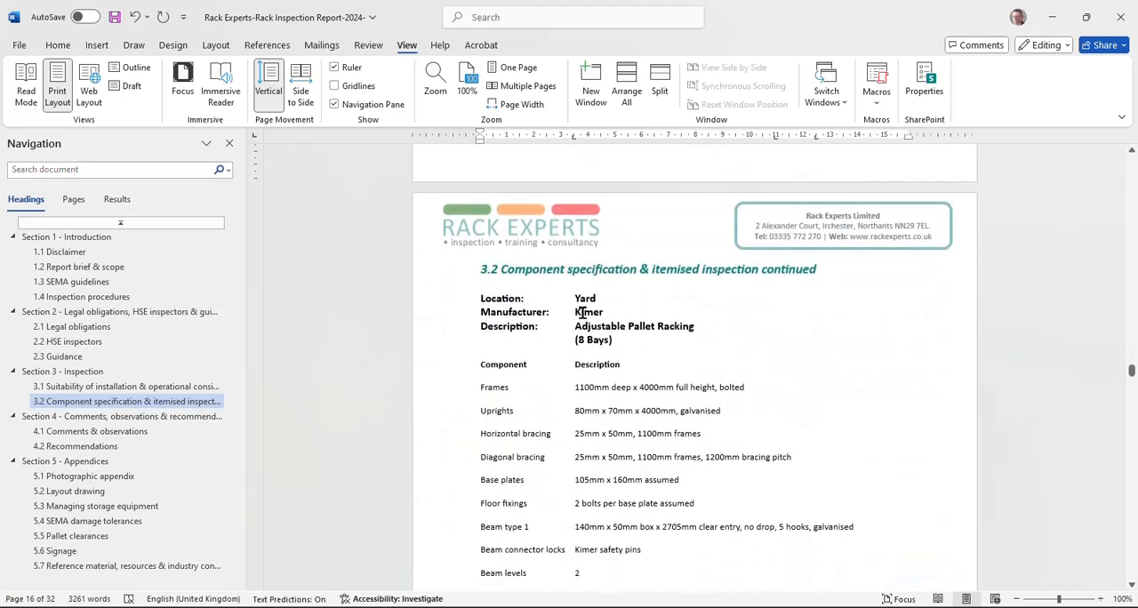
scroll(587, 312, down, 2)
scroll(586, 311, up, 12)
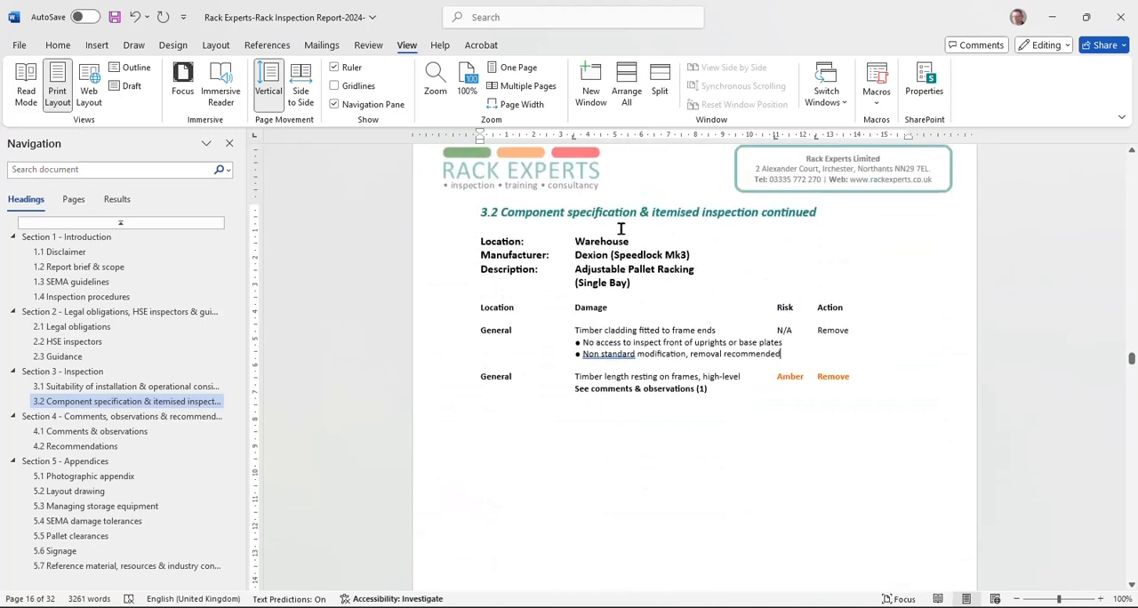
scroll(581, 280, down, 8)
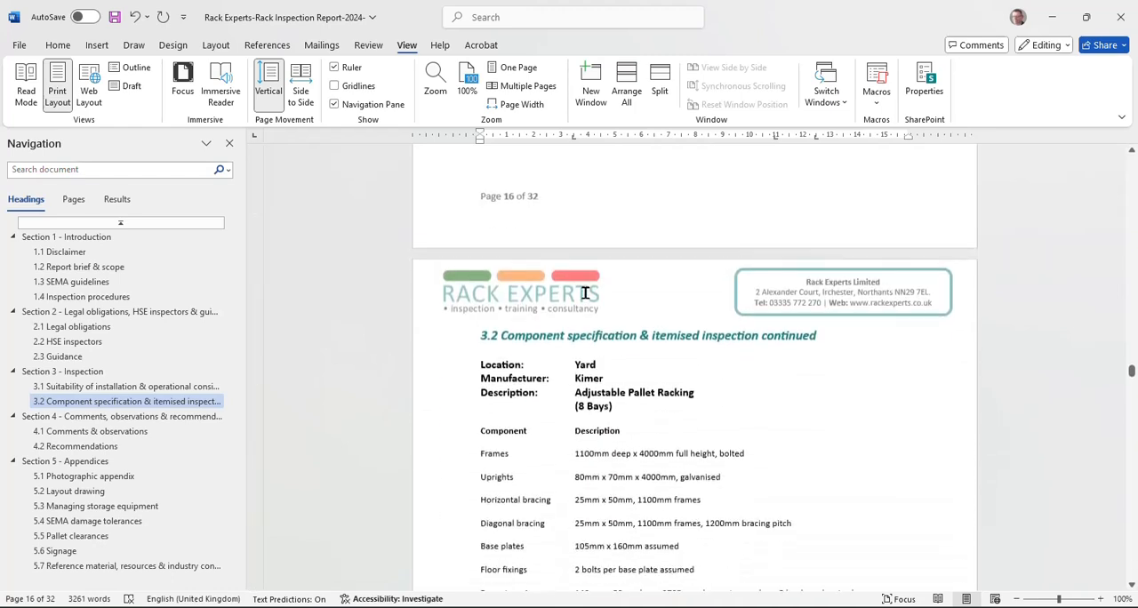
scroll(585, 294, down, 3)
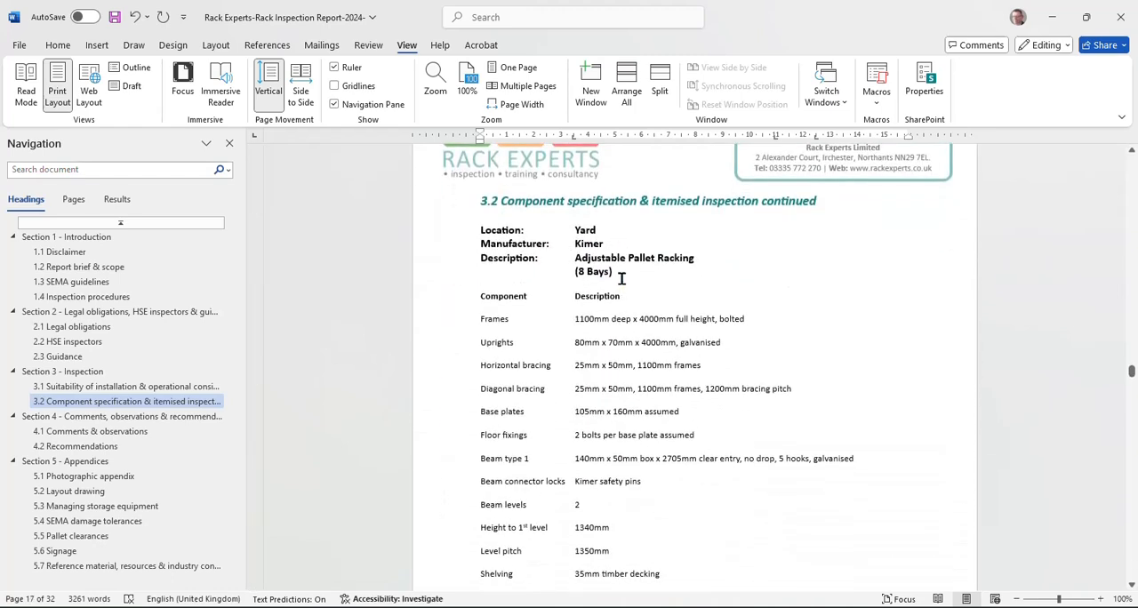
scroll(561, 333, down, 5)
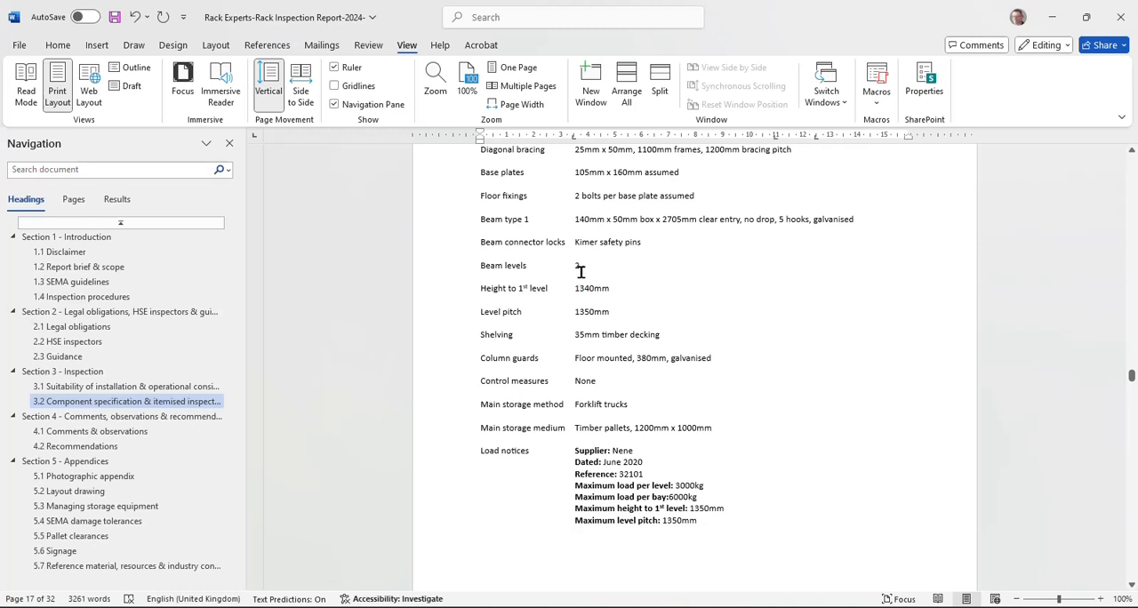
scroll(561, 310, down, 5)
scroll(561, 310, down, 8)
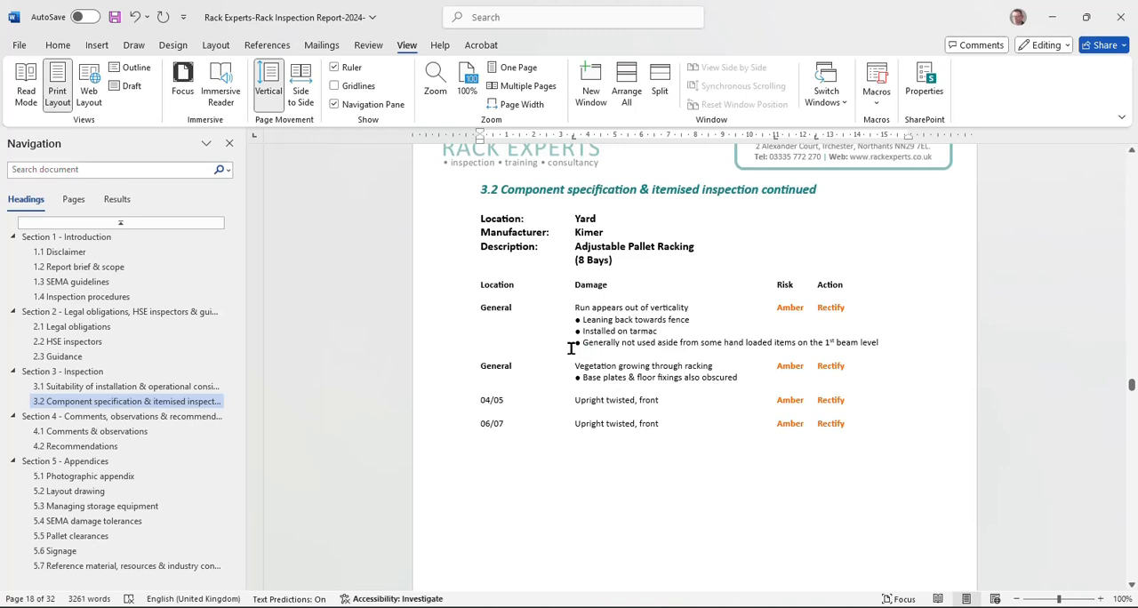
mouse_move(572, 349)
mouse_down()
mouse_move(856, 346)
mouse_move(574, 341)
mouse_up()
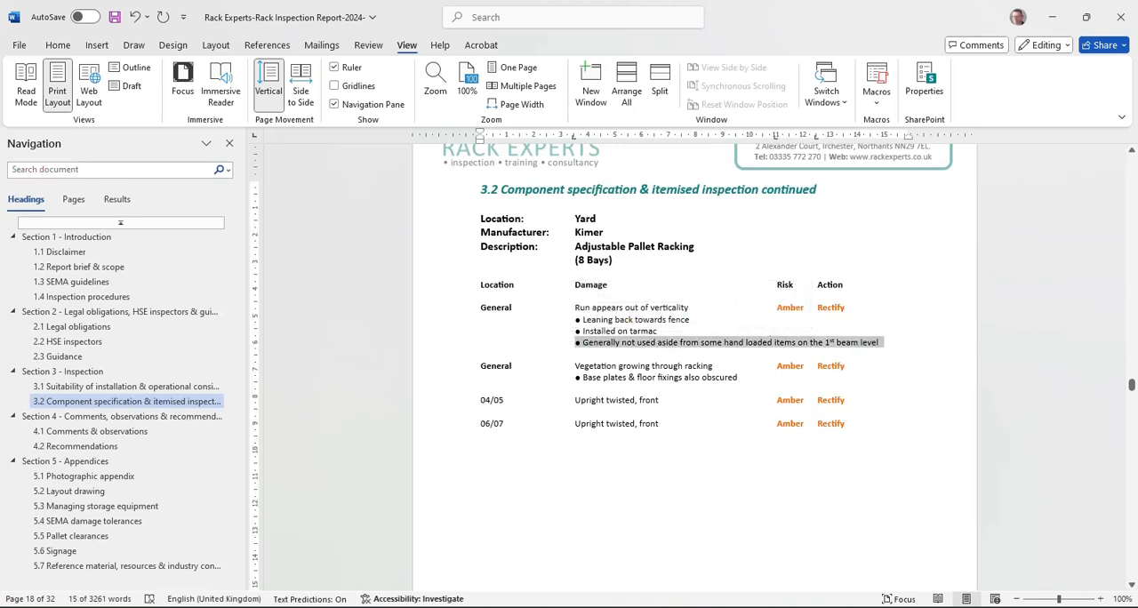
Step: Break the hand loaded items note after "loaded" and align its second line with the Damage column
click(771, 342)
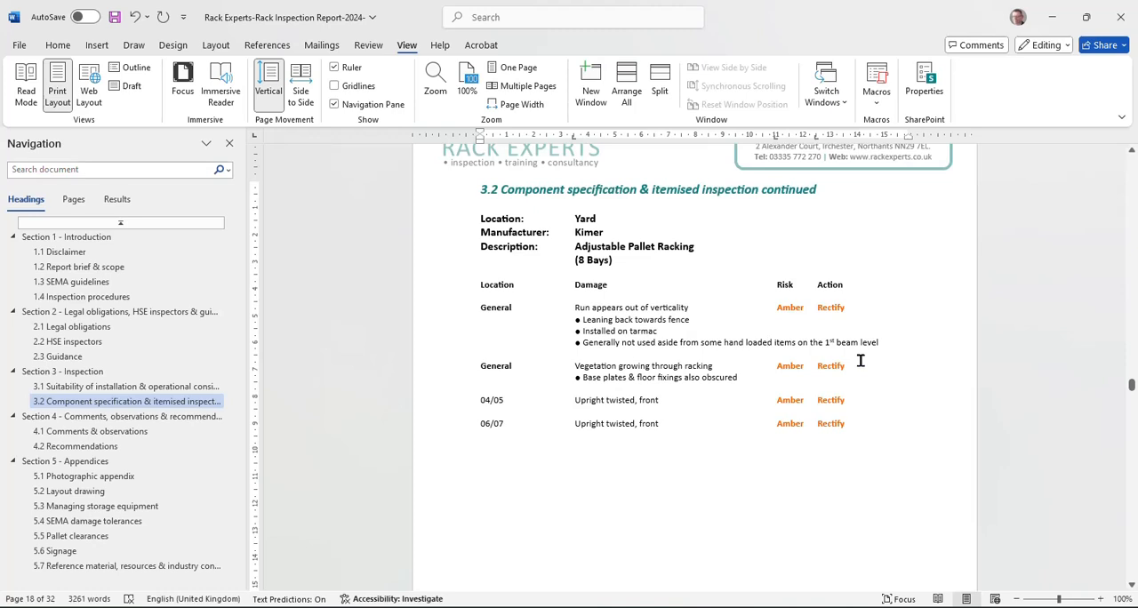
key(BackSpace)
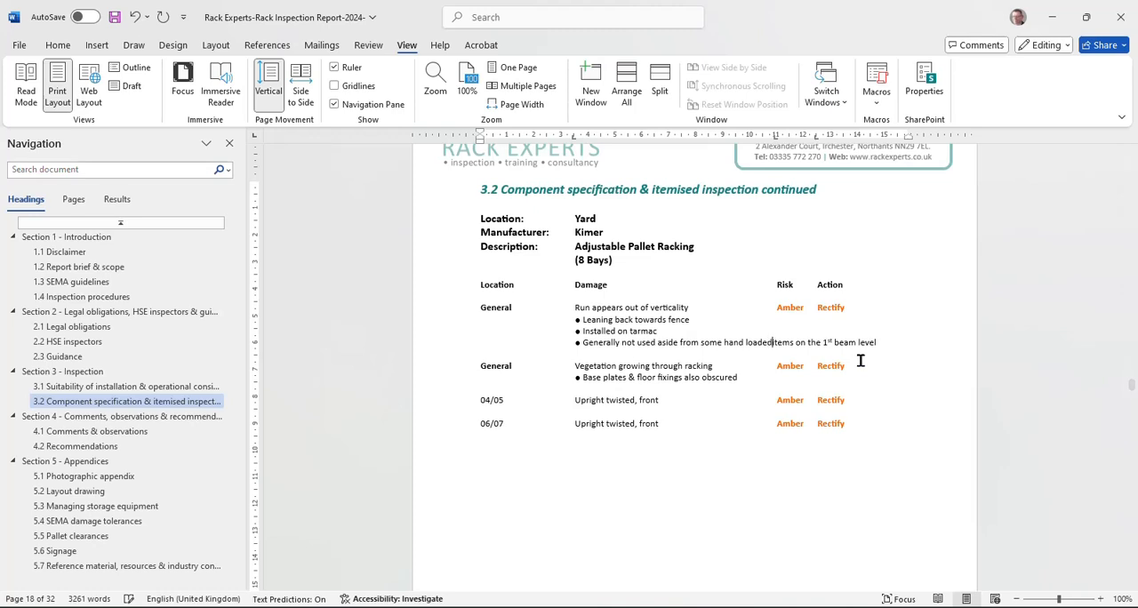
key(Return)
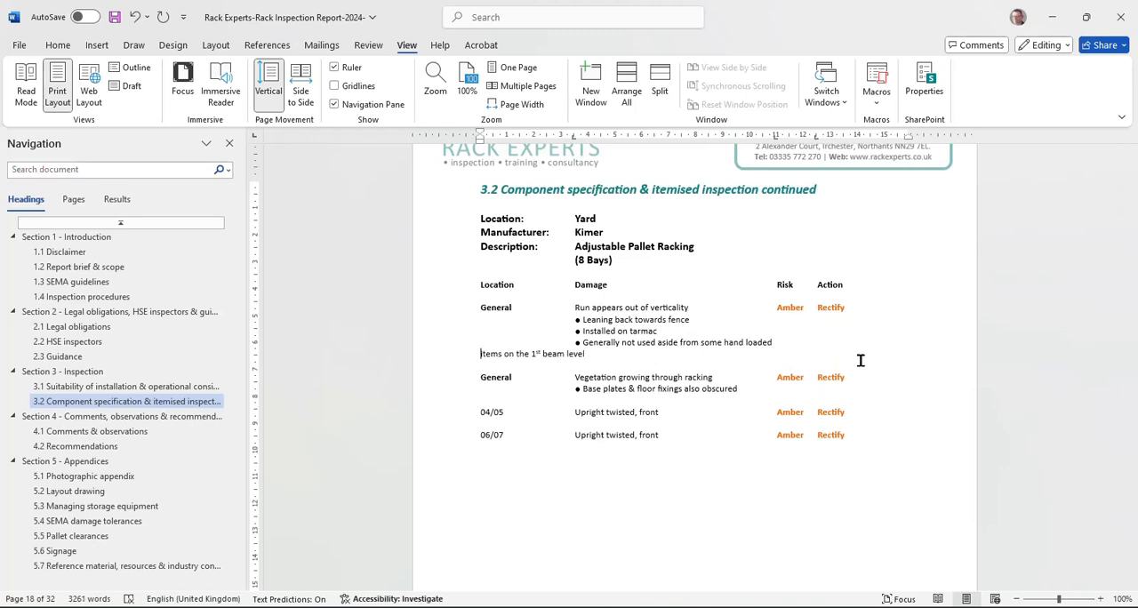
key(Tab)
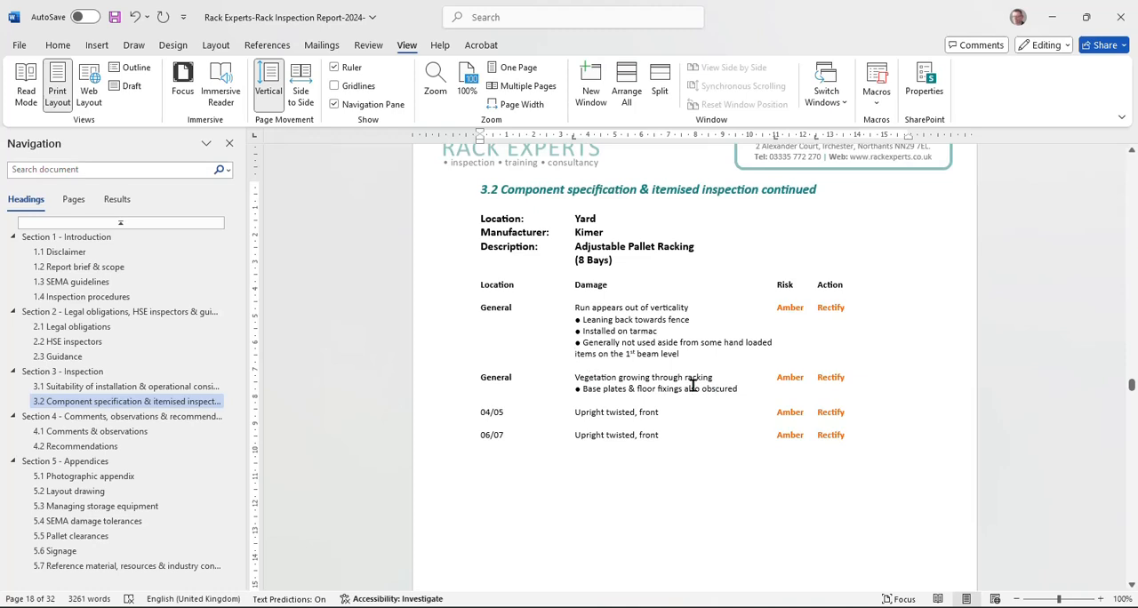
Step: Add "See comments & observations (2)" beneath the 04/05 twisted upright entry and set that line's font colour to black
click(856, 415)
key(Return)
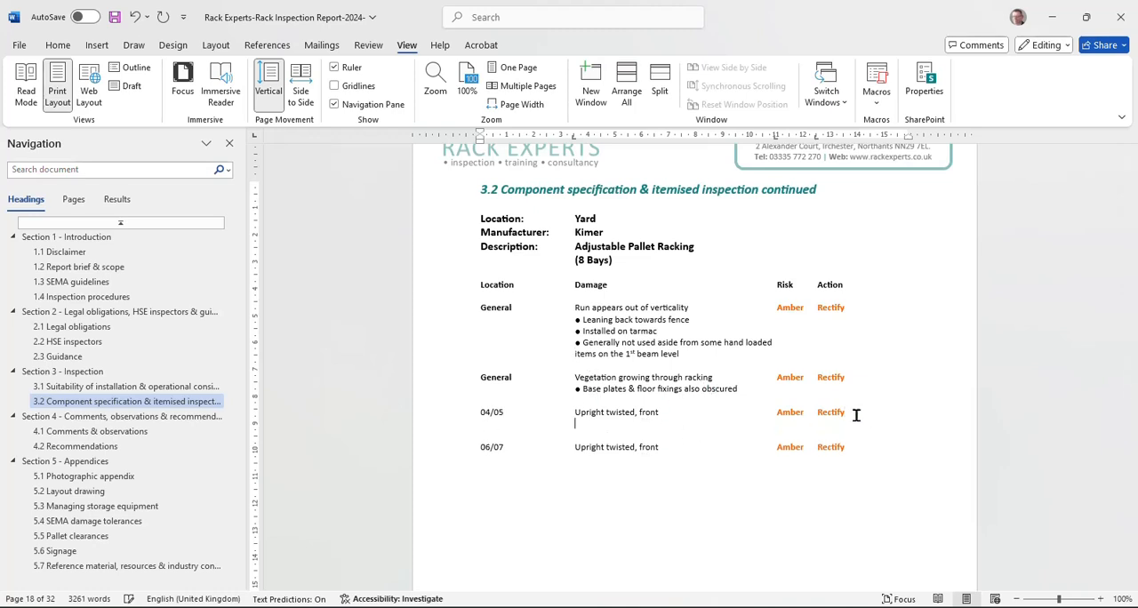
text(See comments & observations (2)
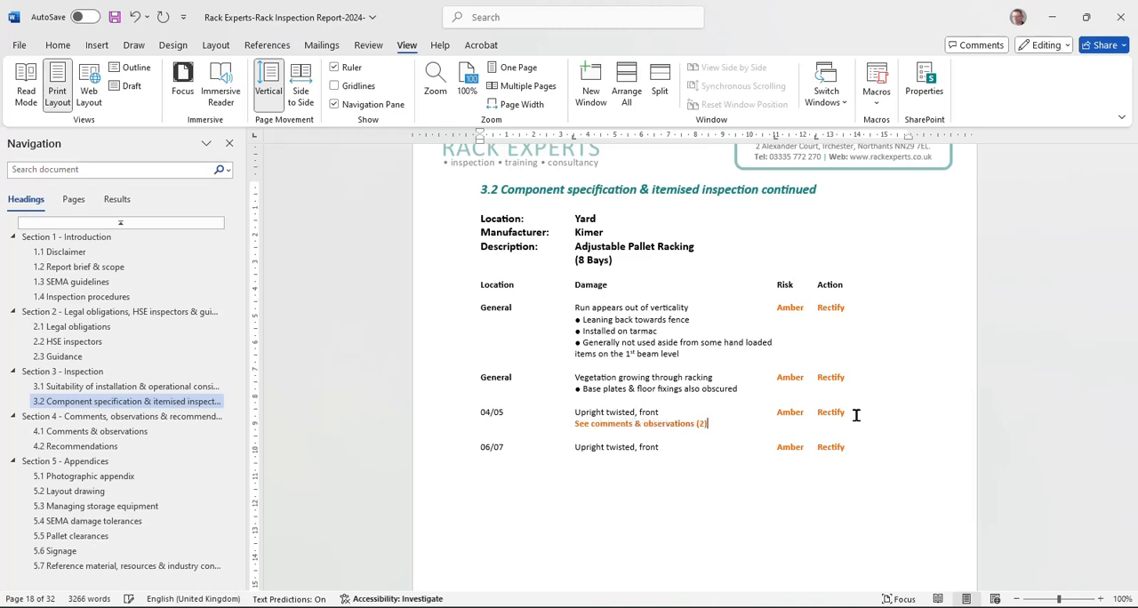
shift+click(578, 424)
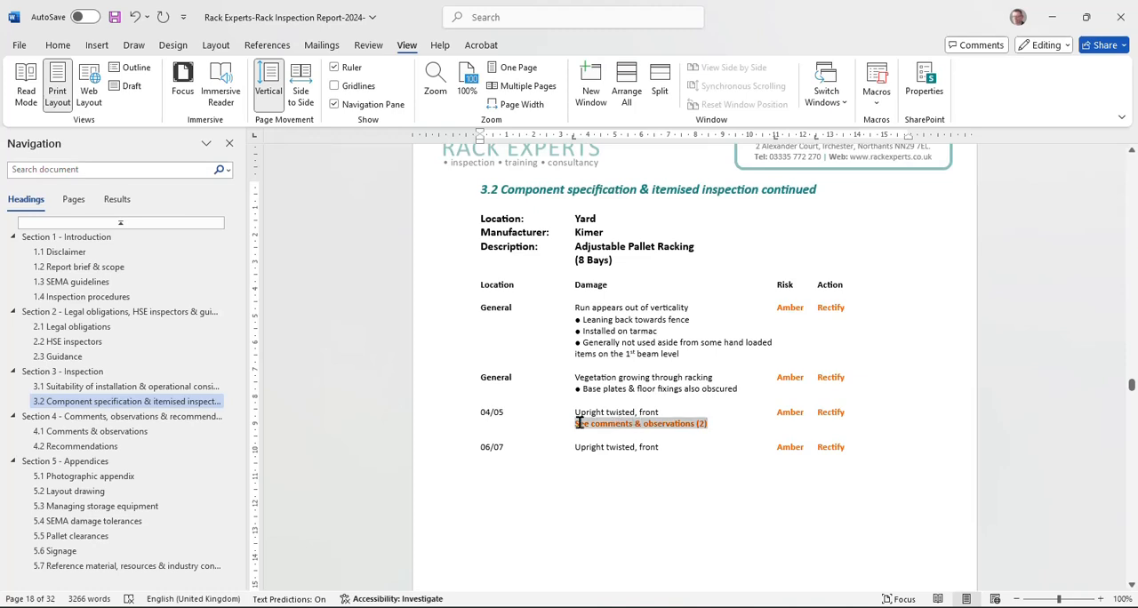
click(672, 397)
click(673, 468)
Step: Delete the empty "3.2 Component specification & itemised inspection continued" page that precedes Section 4
scroll(690, 452, down, 1)
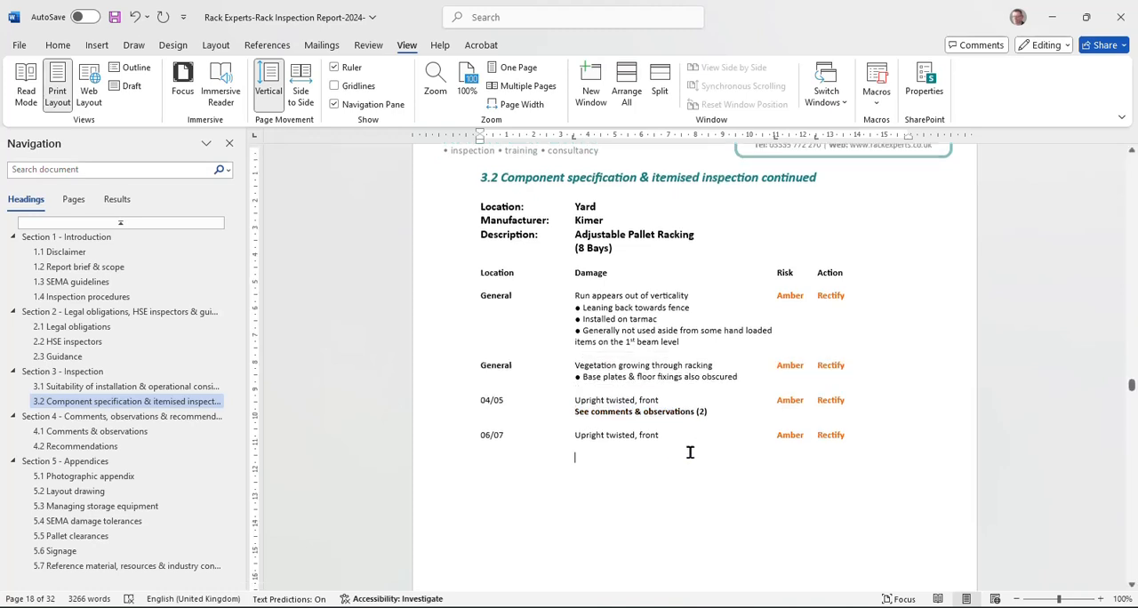
scroll(637, 358, down, 10)
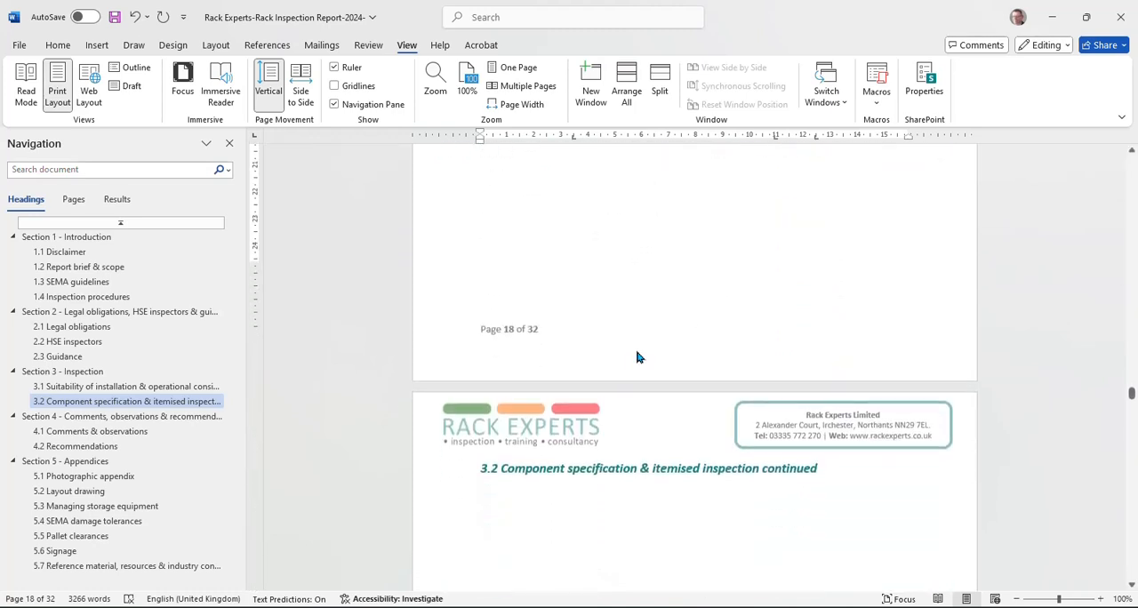
scroll(636, 357, down, 3)
click(465, 214)
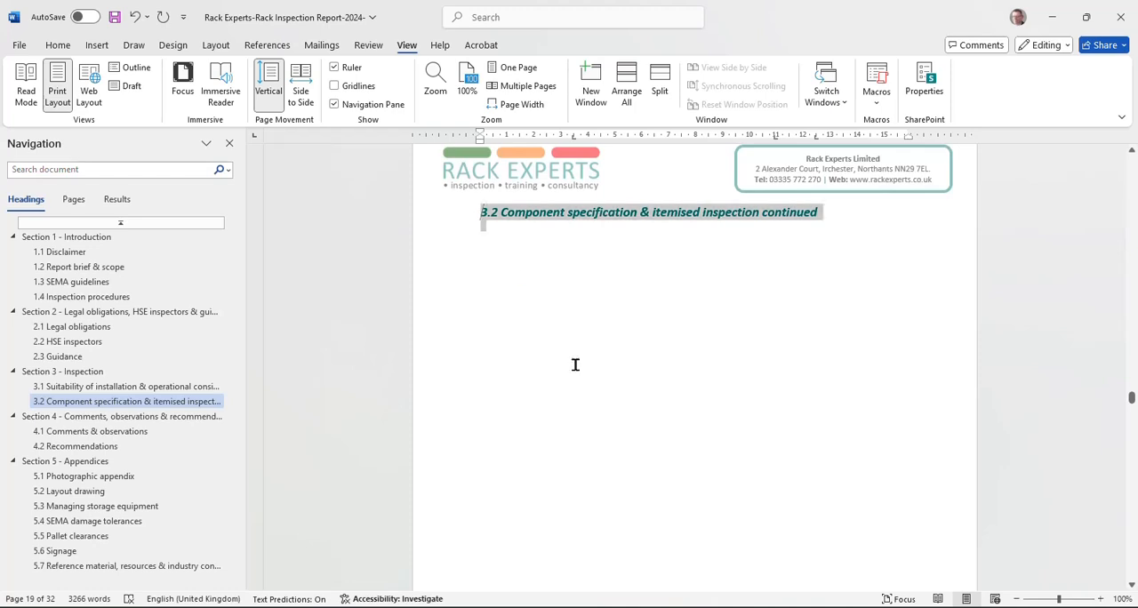
key(Delete)
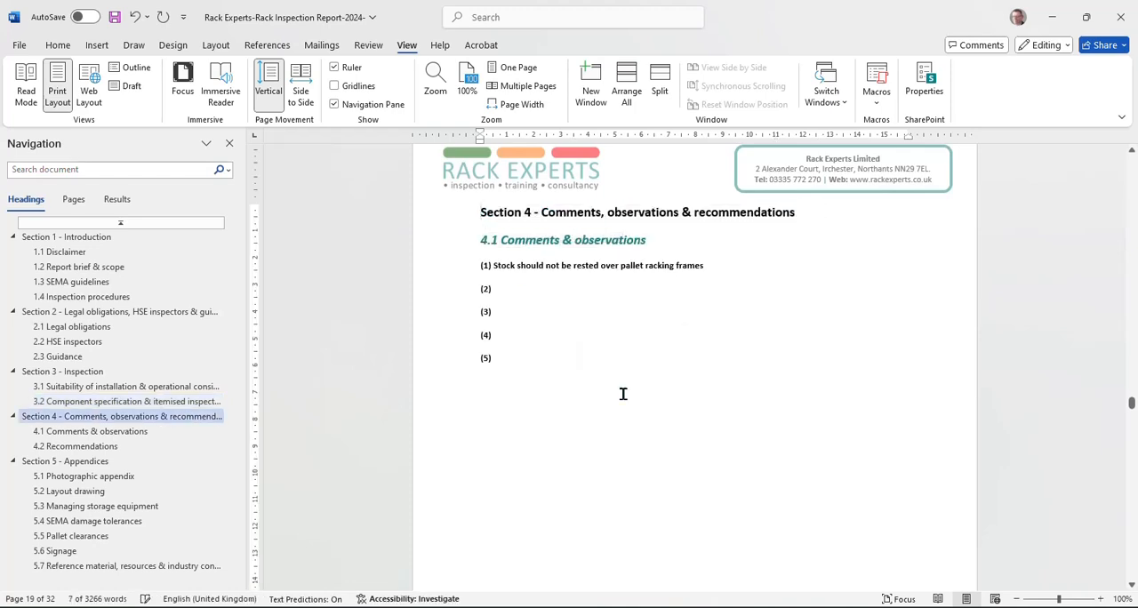
Step: Enter "Twists of more than 10% of the width of the upright should be rectified as soon as possible" as item (2) in section 4.1
click(510, 286)
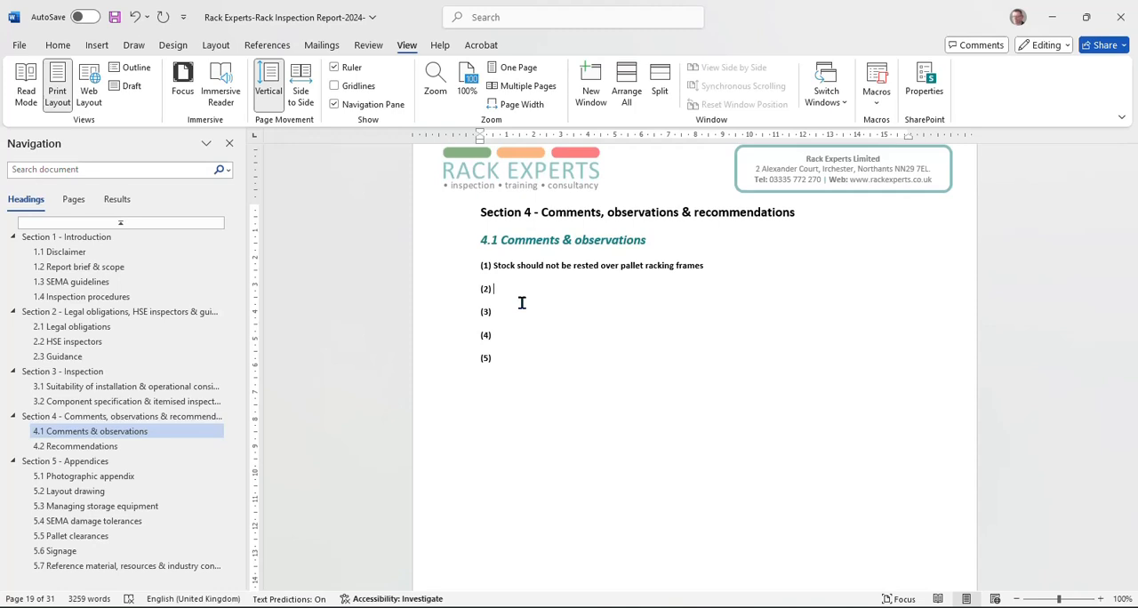
text(Twists of more than 10% of the width o)
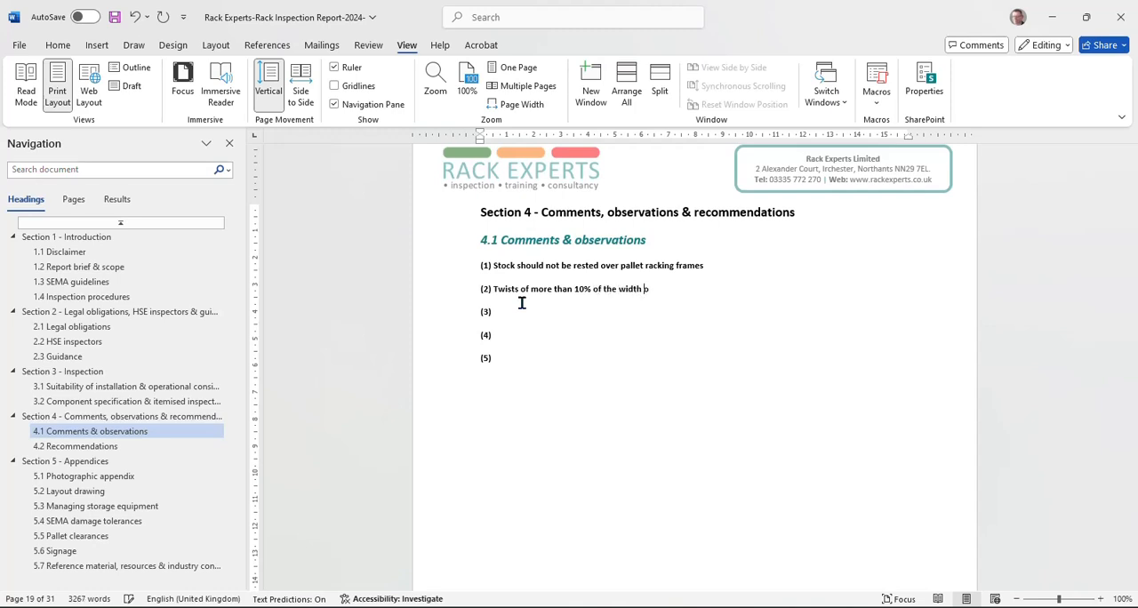
text(f the upright should be recti)
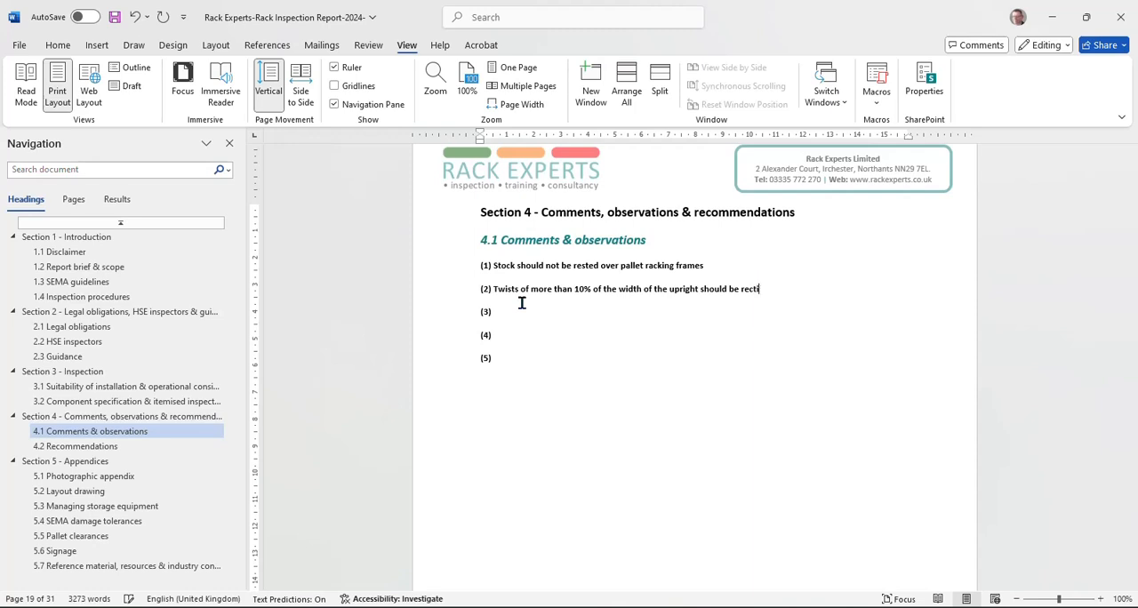
text(fied as soon as possible)
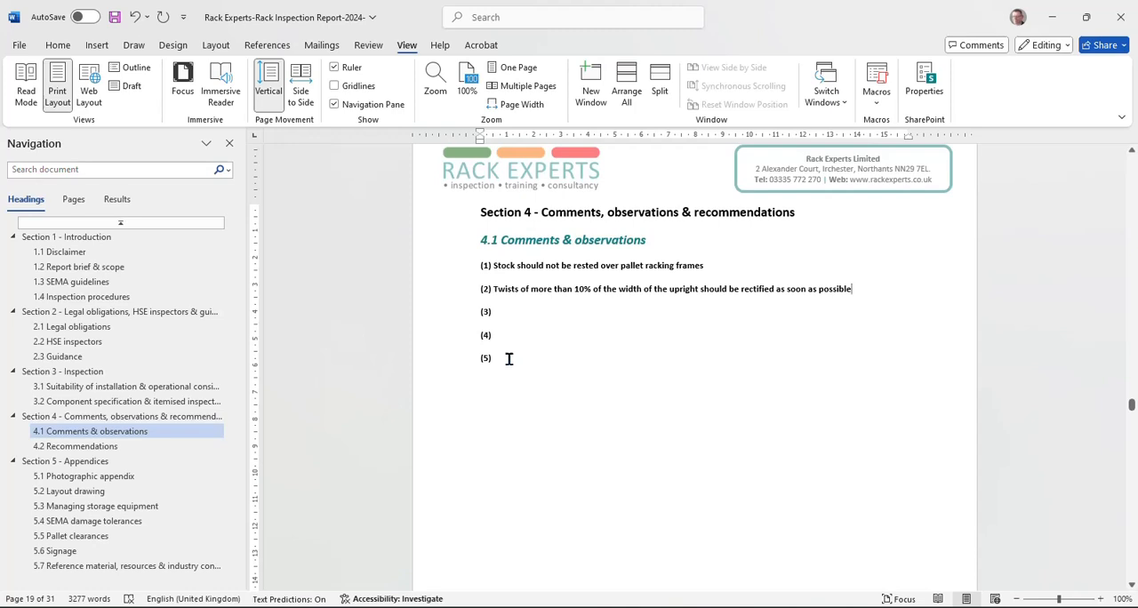
Step: Delete the unused numbered items (3), (4) and (5) from section 4.1 Comments & observations
drag(508, 358, 452, 303)
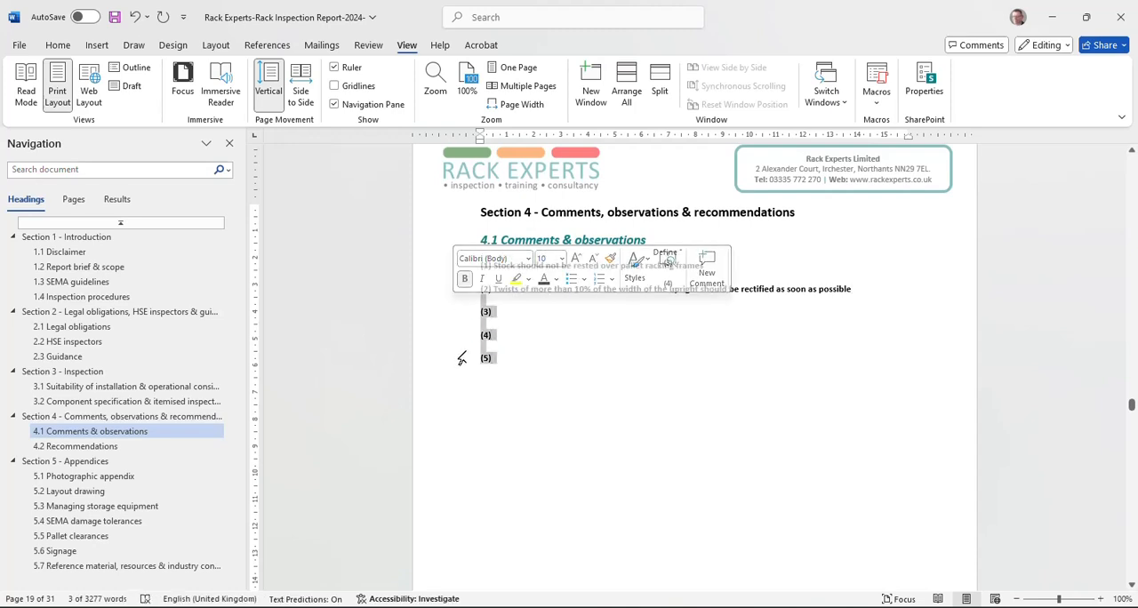
key(Delete)
Step: Insert a row below Repairs in the section 4.2 recommendations table and enter "Tarmac floors" as its category
scroll(498, 316, down, 10)
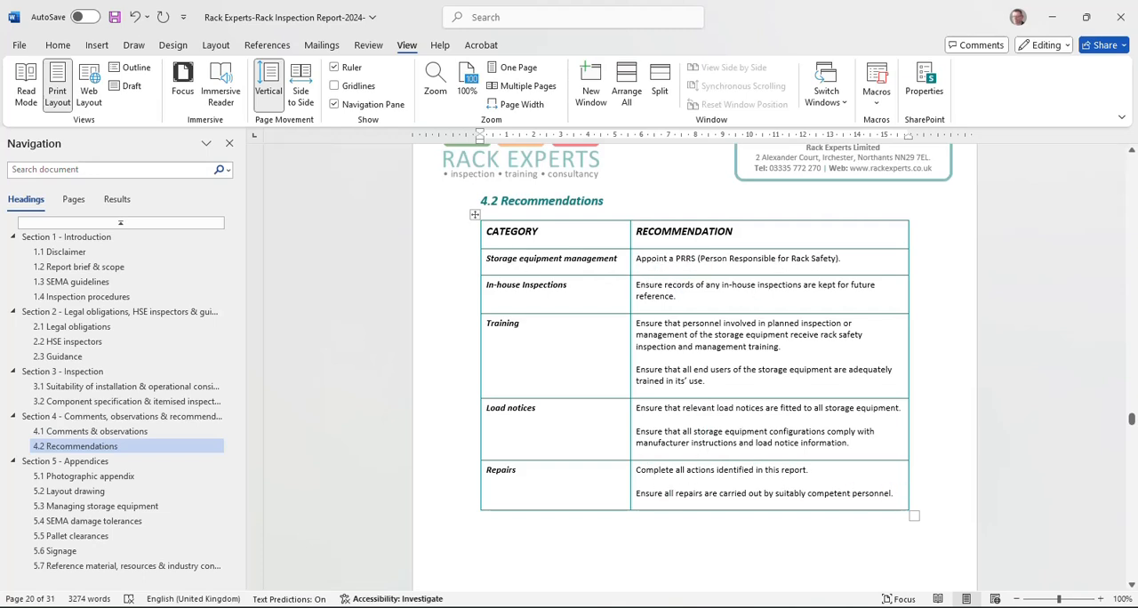
scroll(697, 333, down, 2)
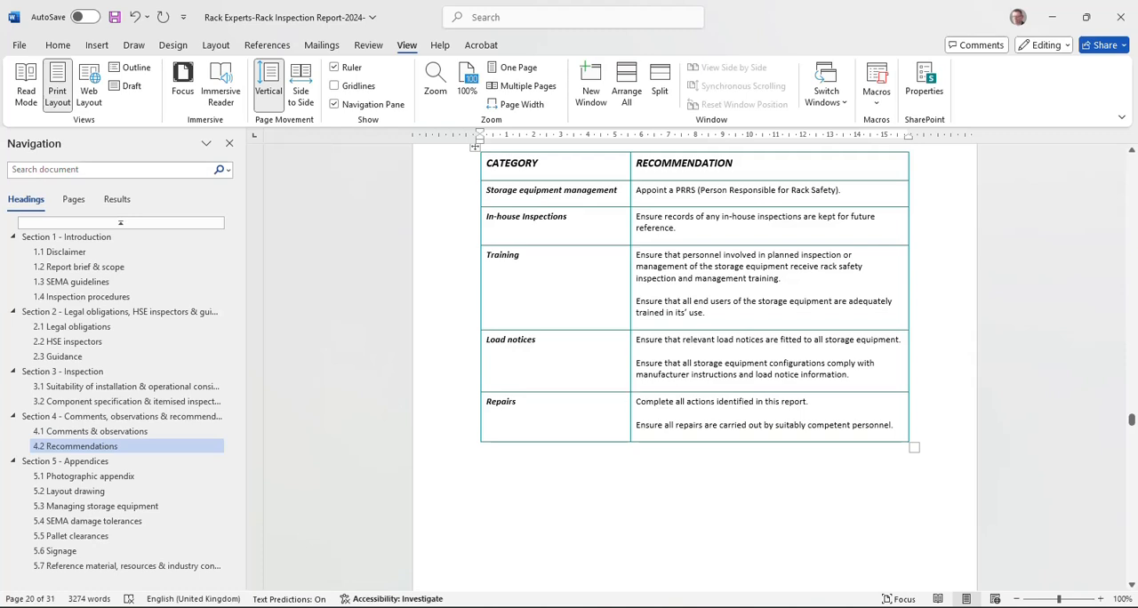
click(522, 412)
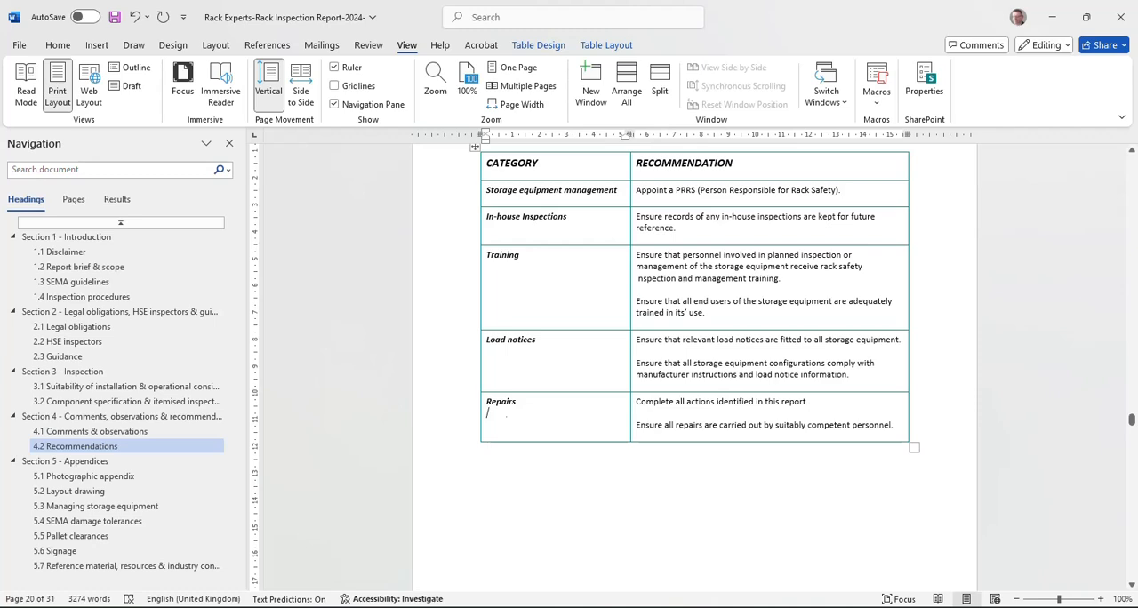
right_click(505, 415)
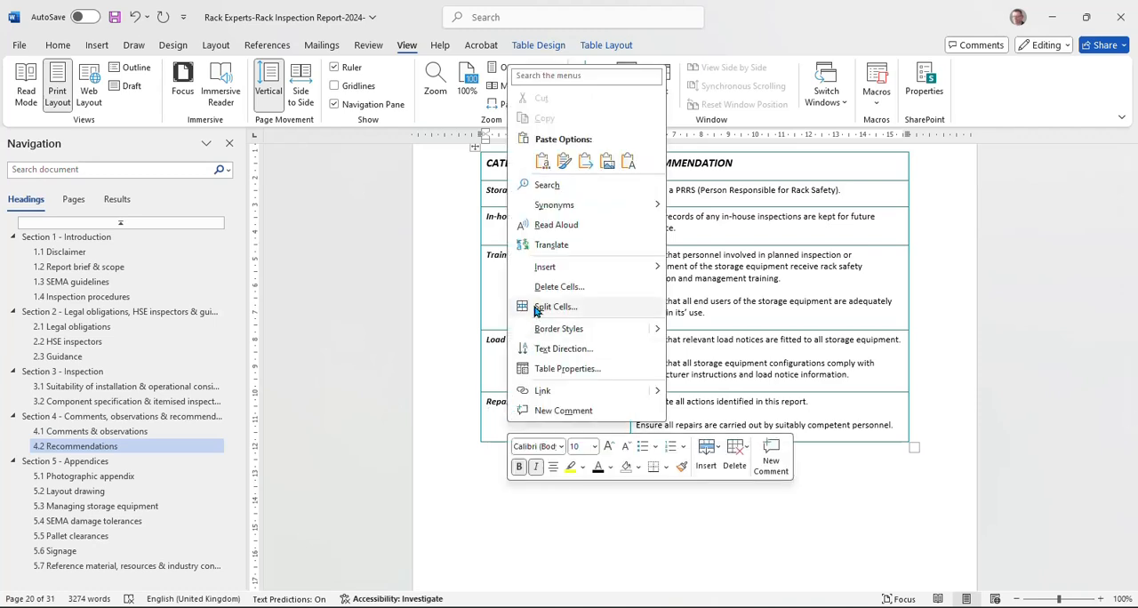
mouse_move(549, 272)
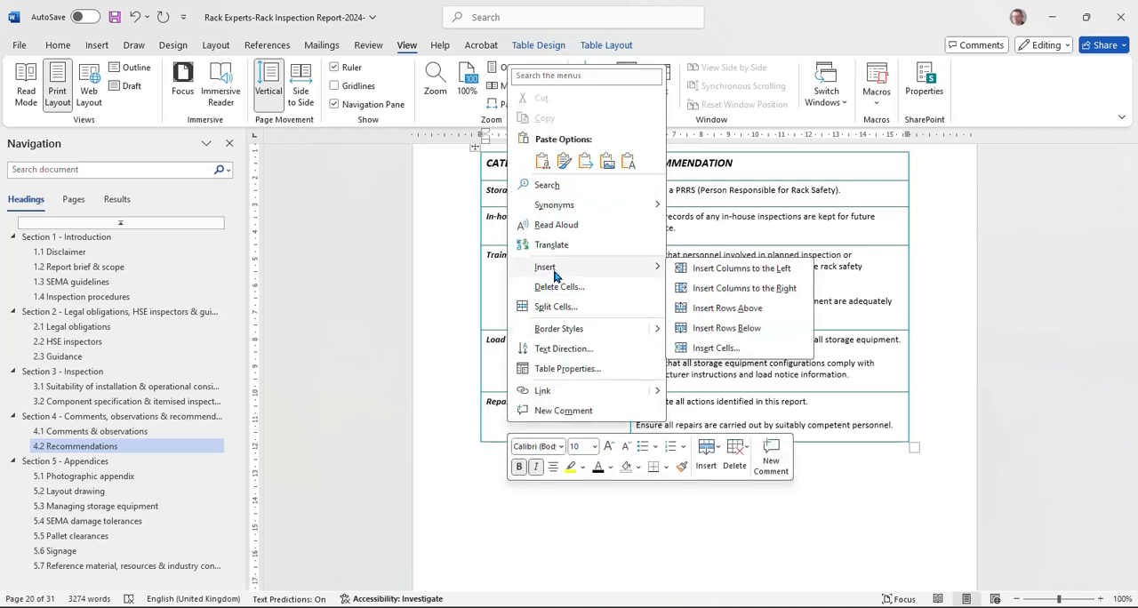
click(753, 328)
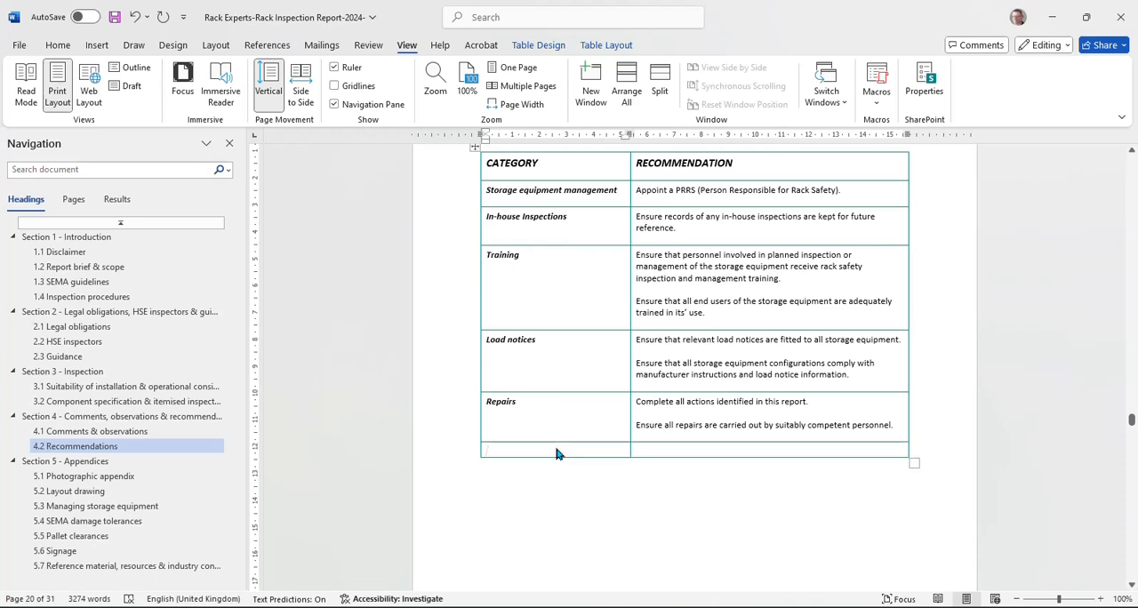
text(Tarmac floors)
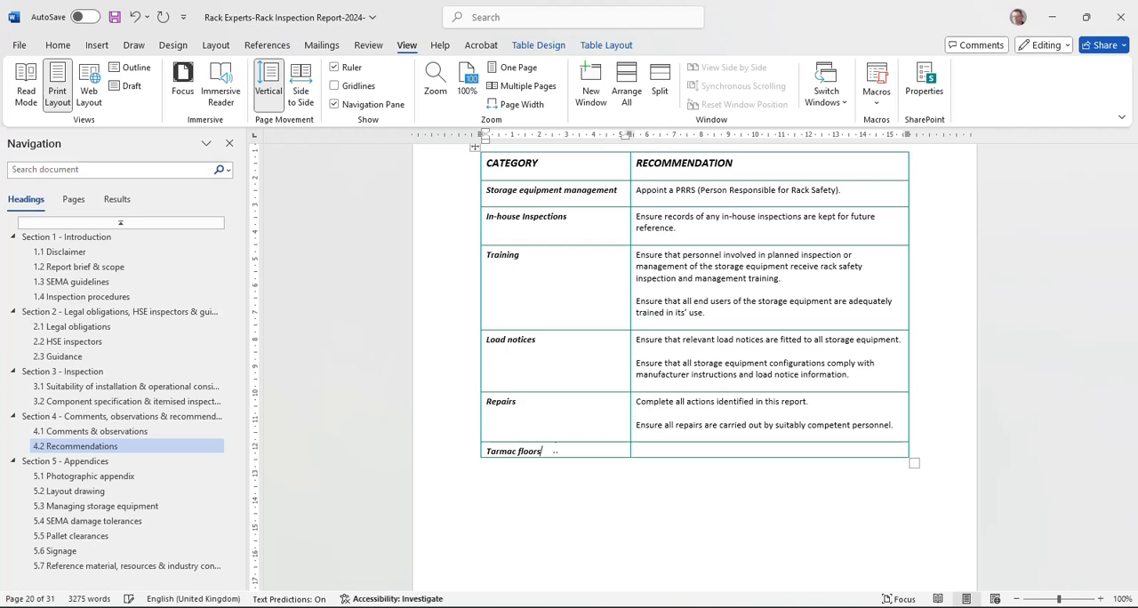
Step: Begin the Tarmac floors recommendation with "Pallet racking is generally not suited for installation onto tarmac and relevant measures should be taken in order to"
key(Tab)
text(R)
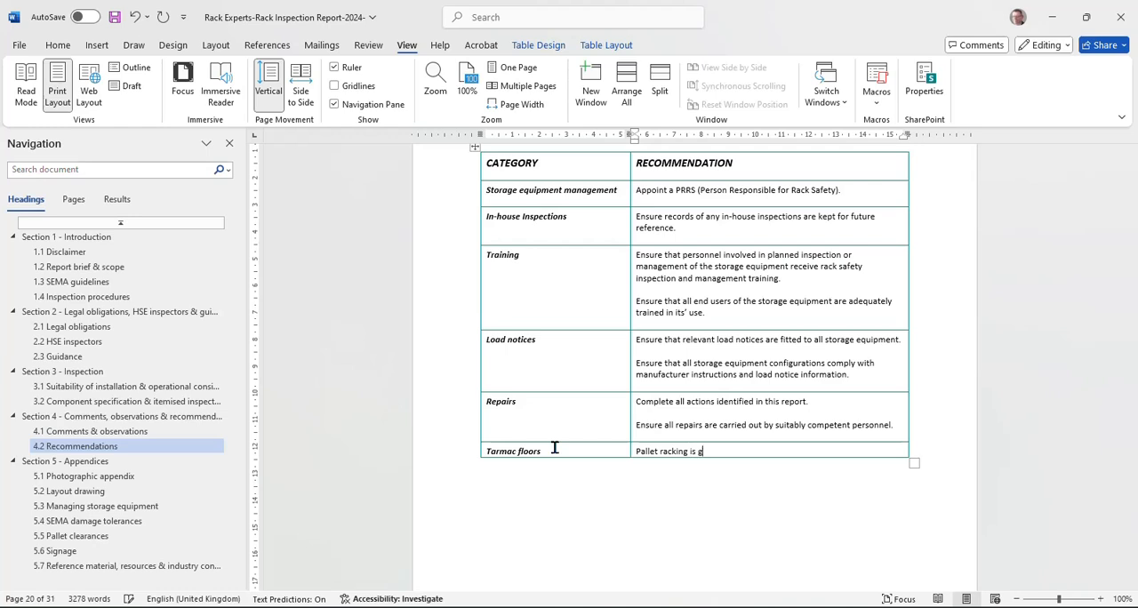
text(ly not suited for instala)
key(BackSpace)
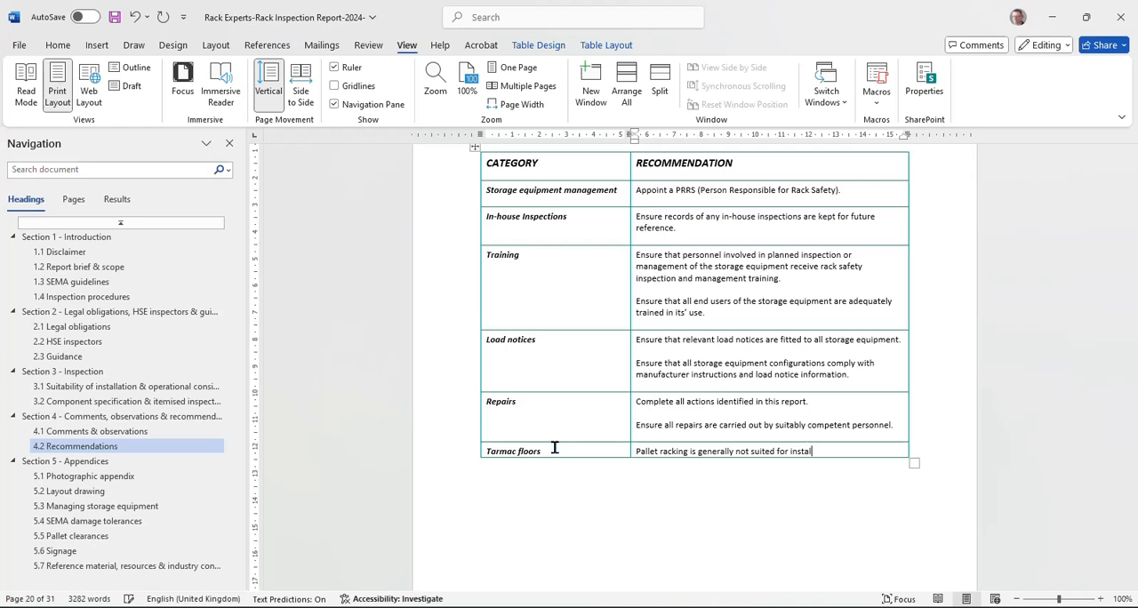
text(ltion onto tarmac and)
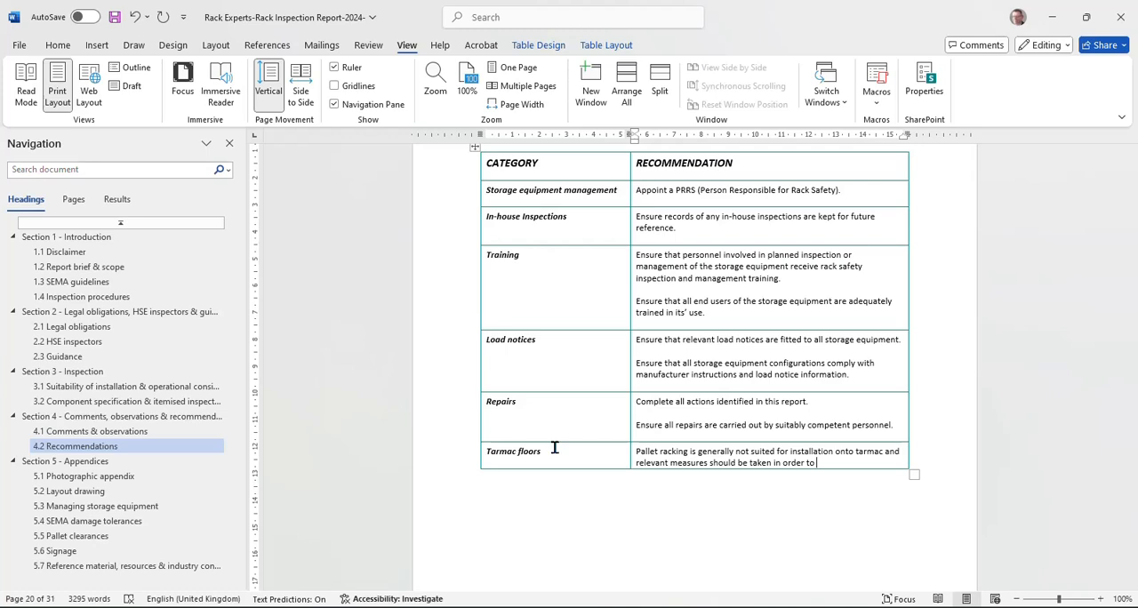
Step: Complete the Tarmac floors recommendation with "make the base for the racking more suitable.", add a blank line after it and save the report
text(make the base for the racking more sui)
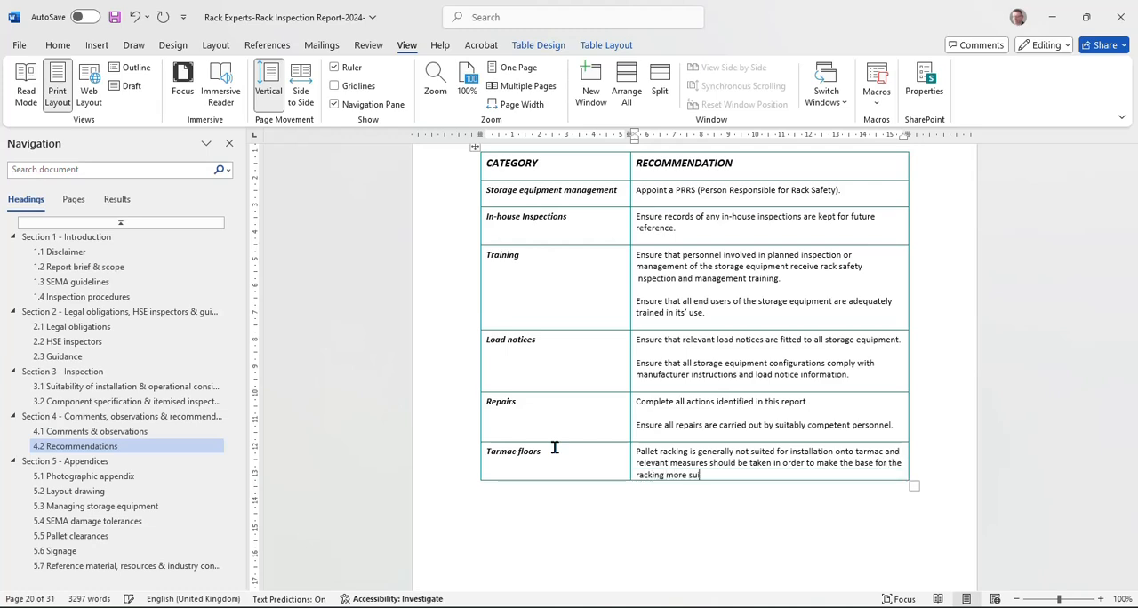
text(table.)
key(Return)
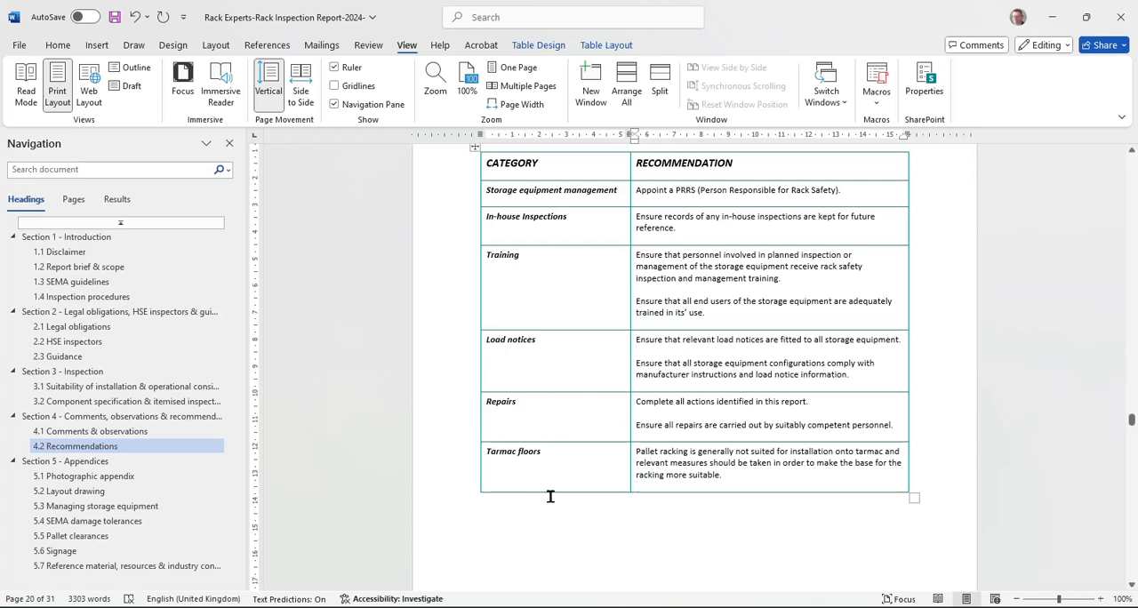
key(ctrl+s)
Step: Replace "Appoint" with "Continue with the practice of having" in the Storage equipment management recommendation
double_click(653, 190)
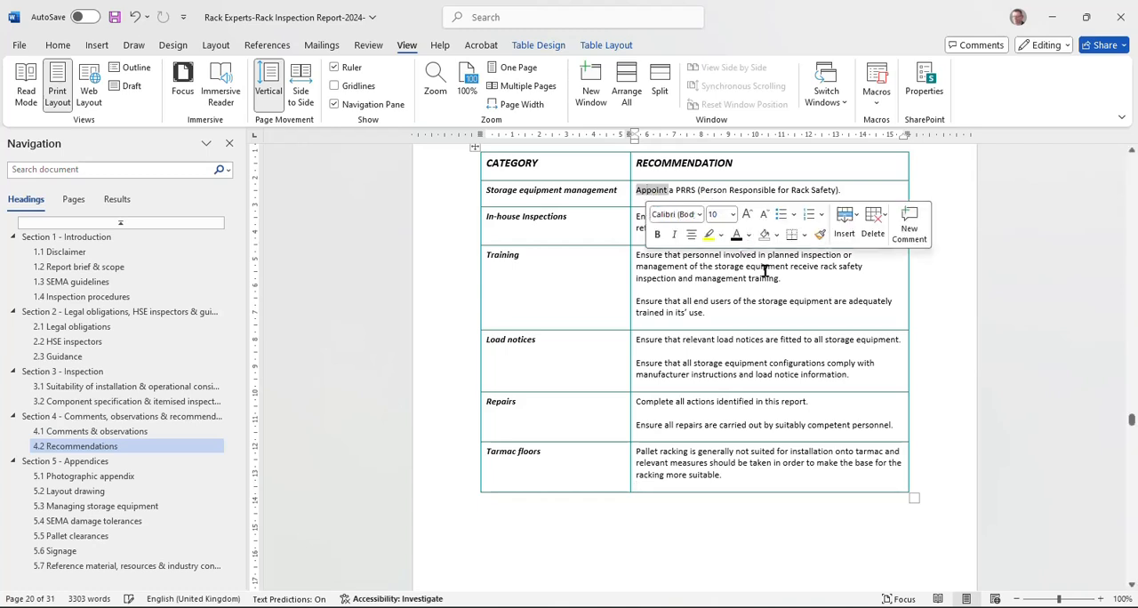
text(Continue to)
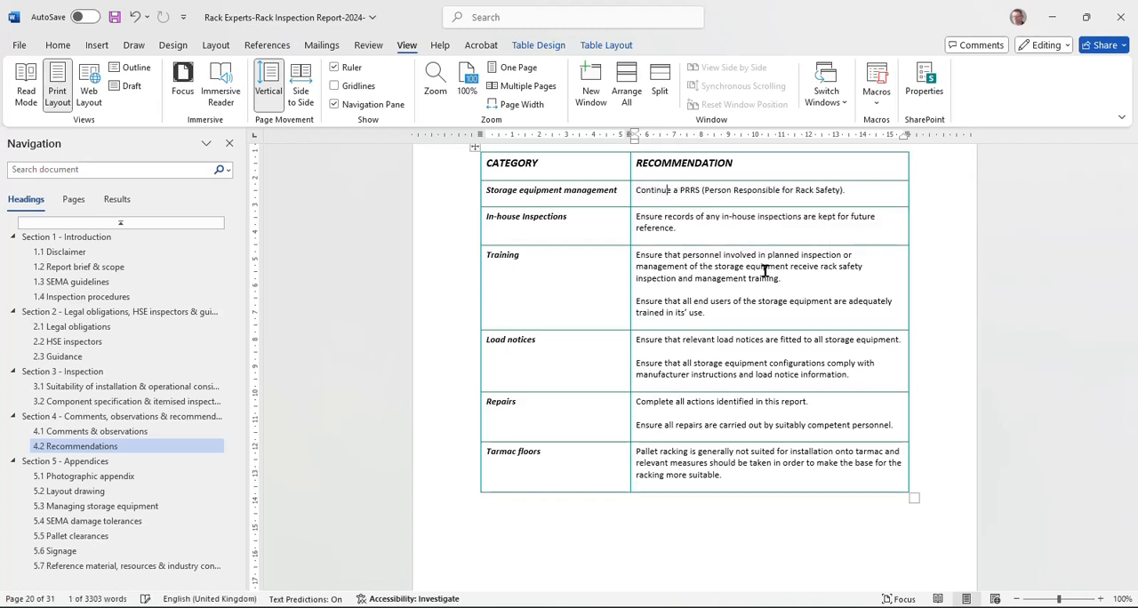
key(BackSpace)
key(BackSpace)
key(BackSpace)
text(with the pr)
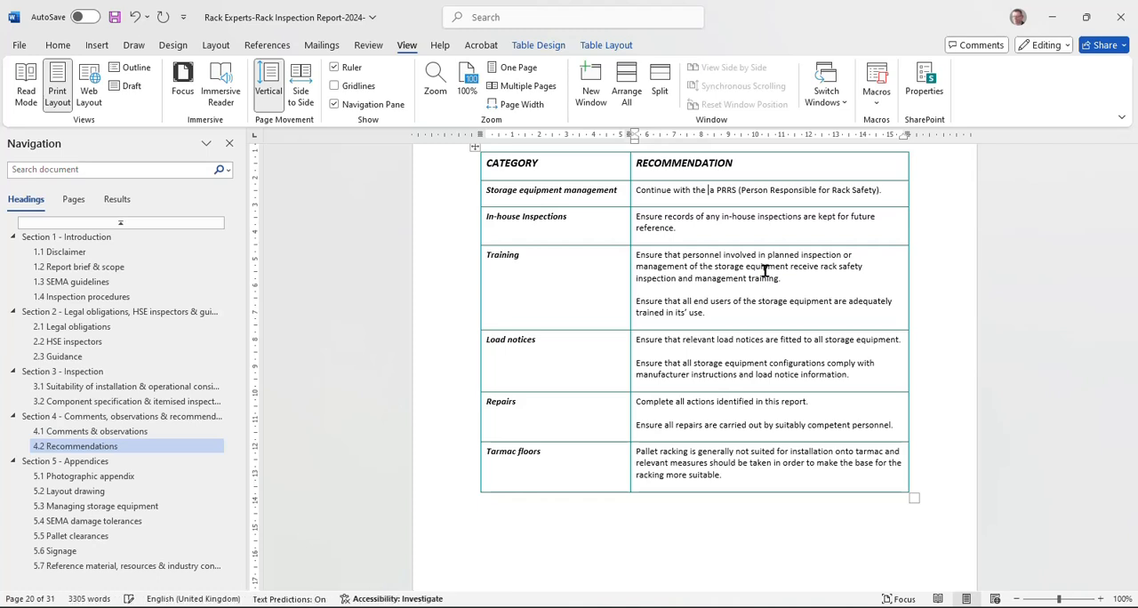
text(actice of havin)
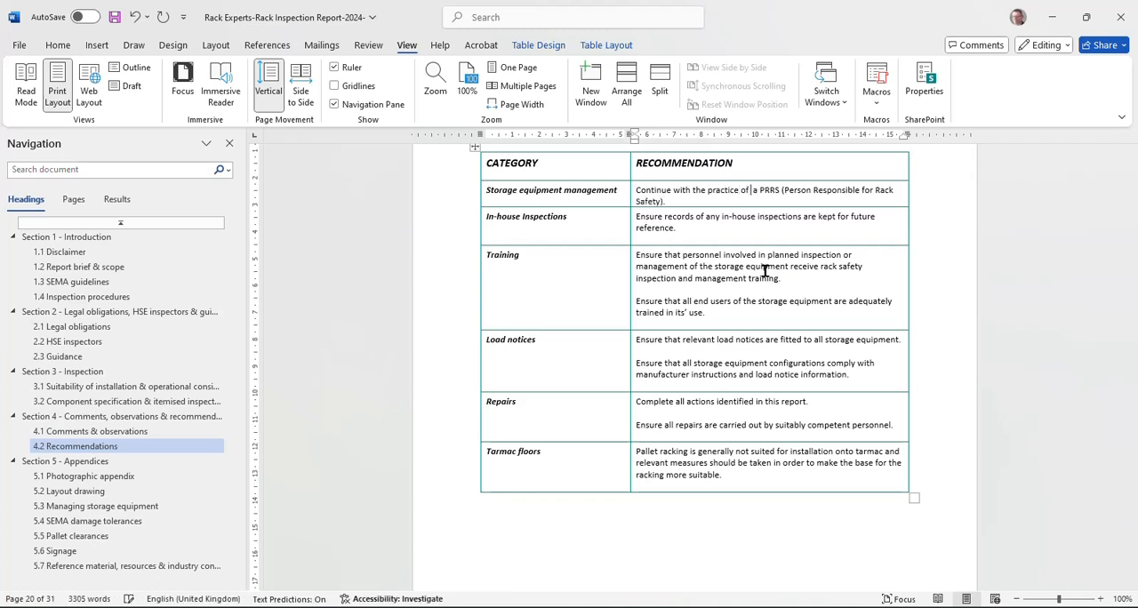
text(g)
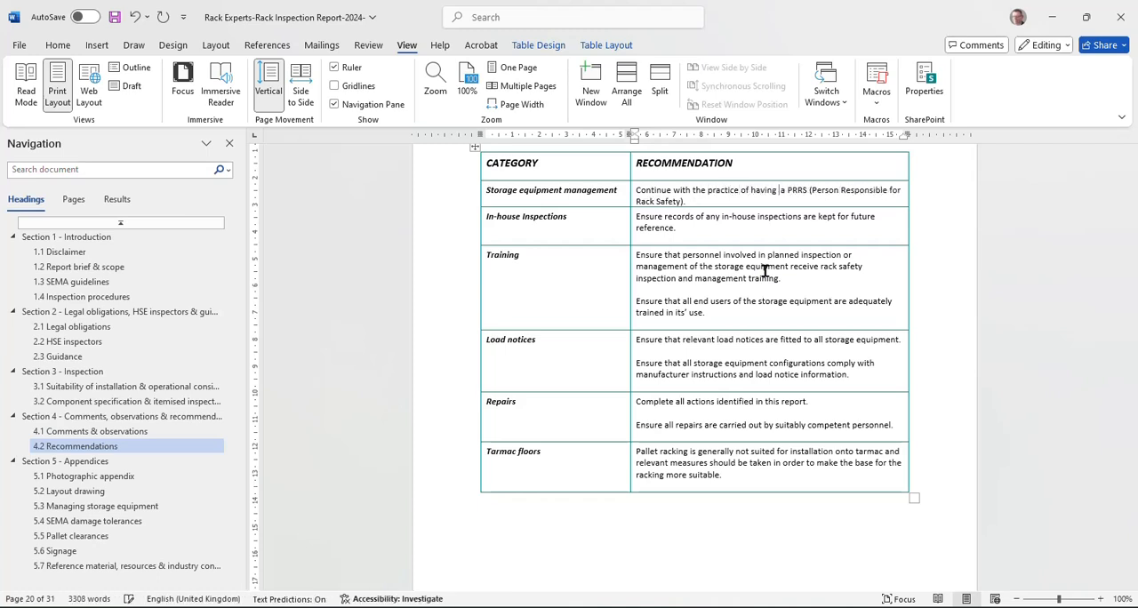
key(BackSpace)
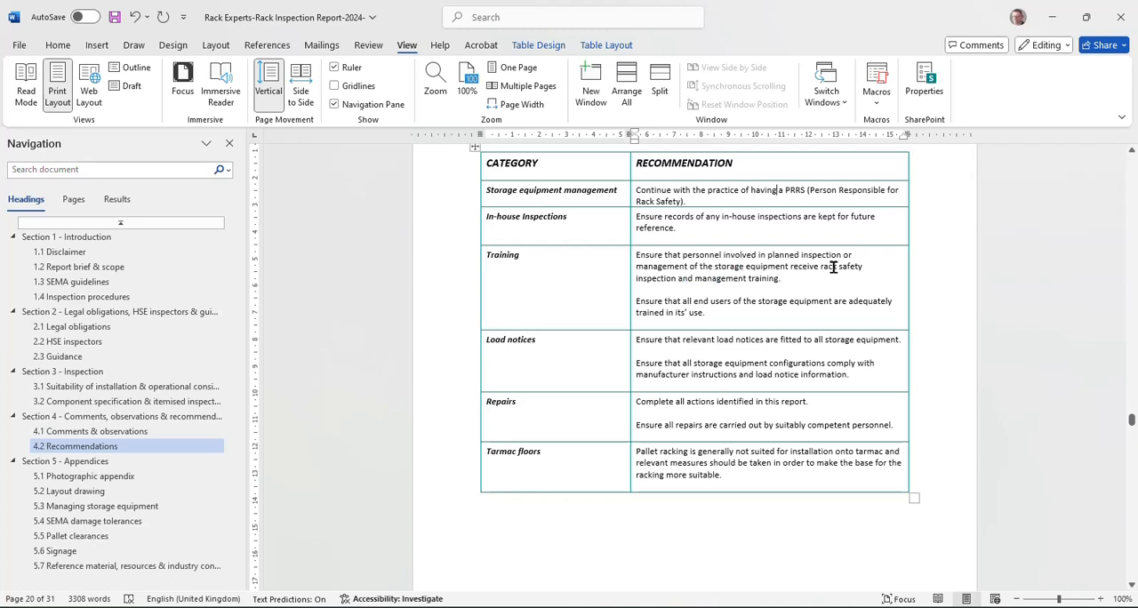
Step: Amend the first Training recommendation in section 4.2 so it ends "management refresher training at suitable intervals."
click(747, 278)
text(refres)
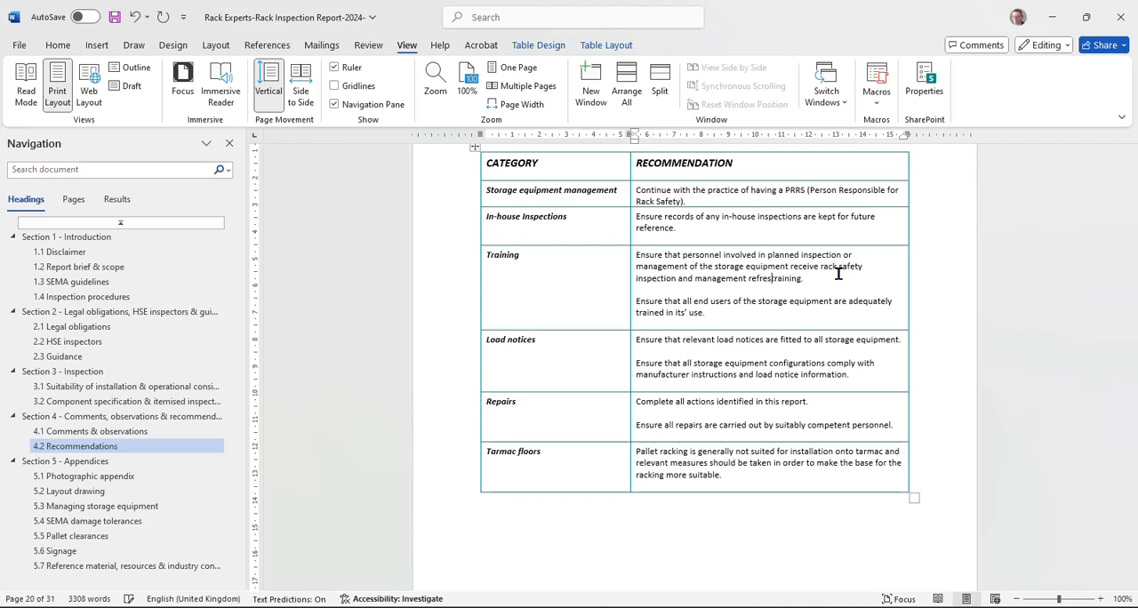
text(her)
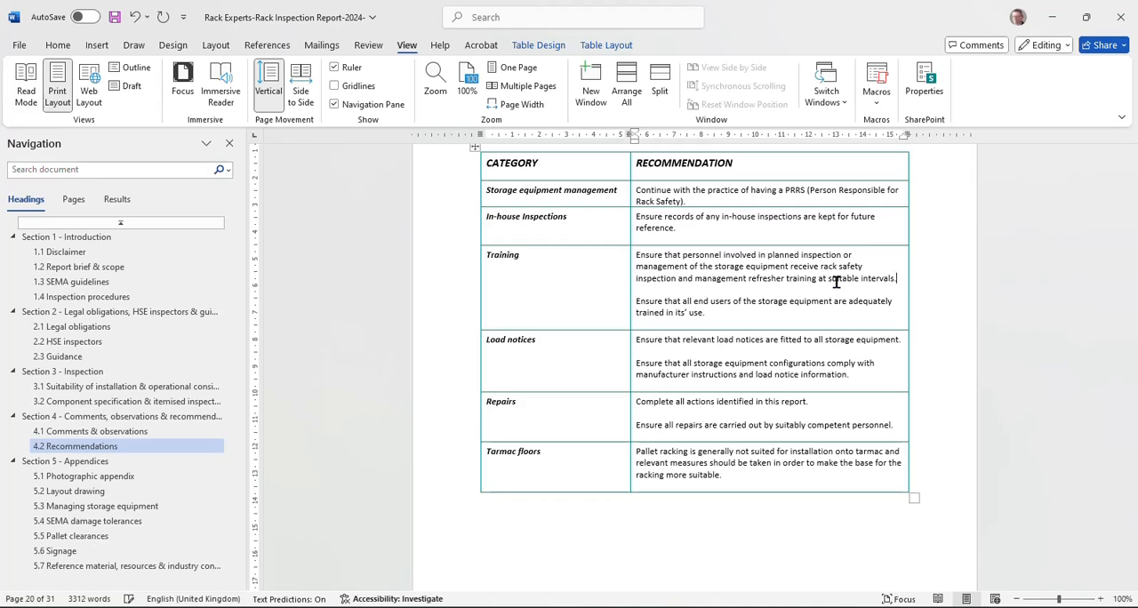
Step: Examine the section 5.1 photographic appendix, including the picture replacement options for the first photo and the Photo 1 caption box
scroll(831, 285, down, 9)
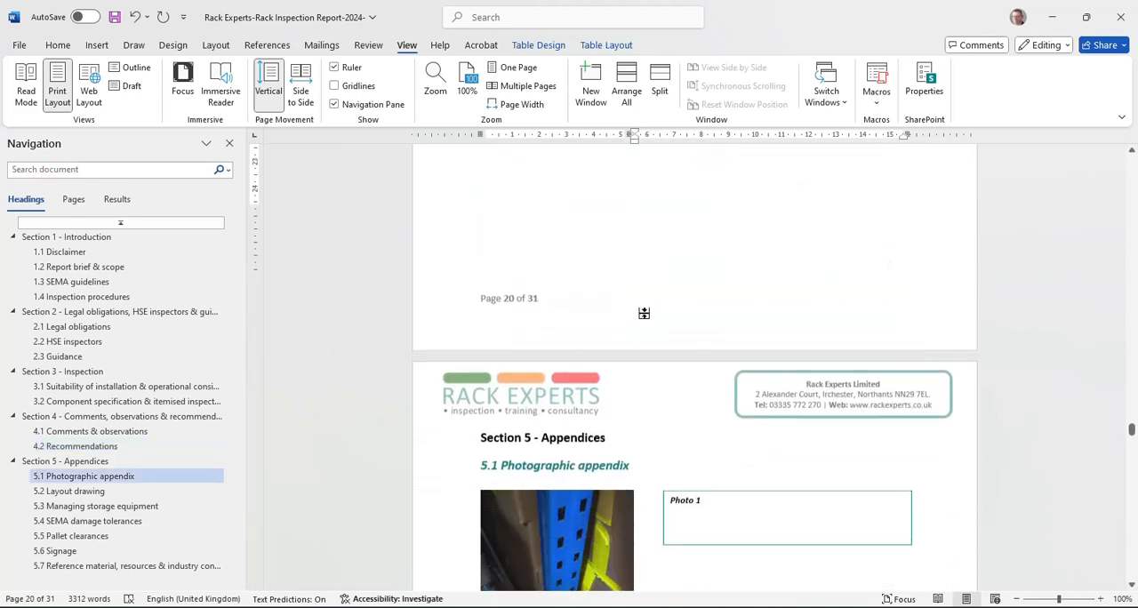
scroll(644, 313, down, 5)
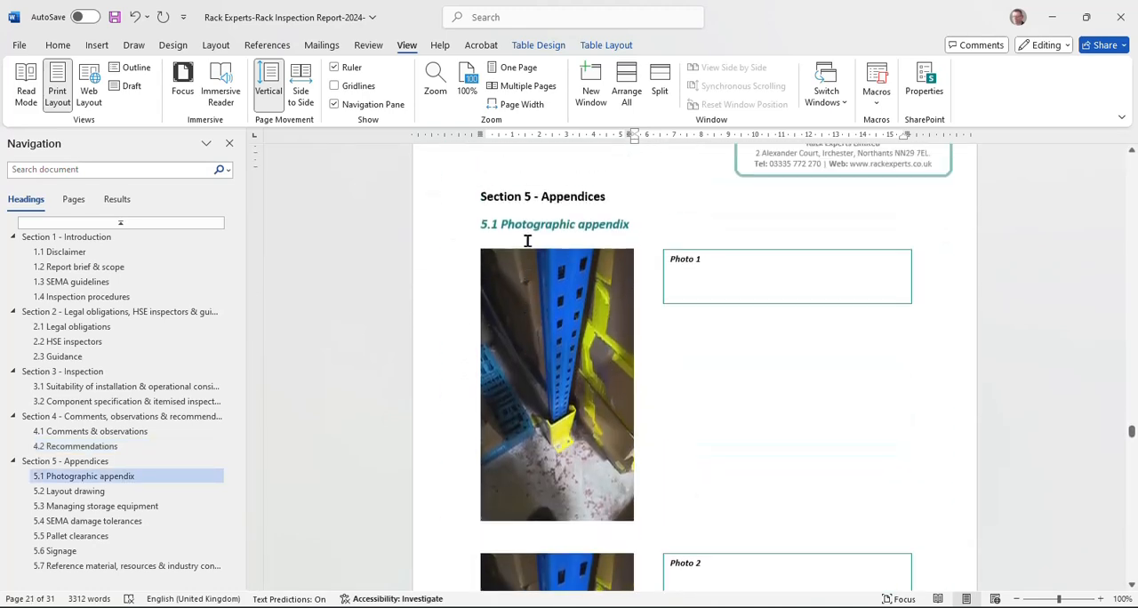
scroll(533, 267, down, 15)
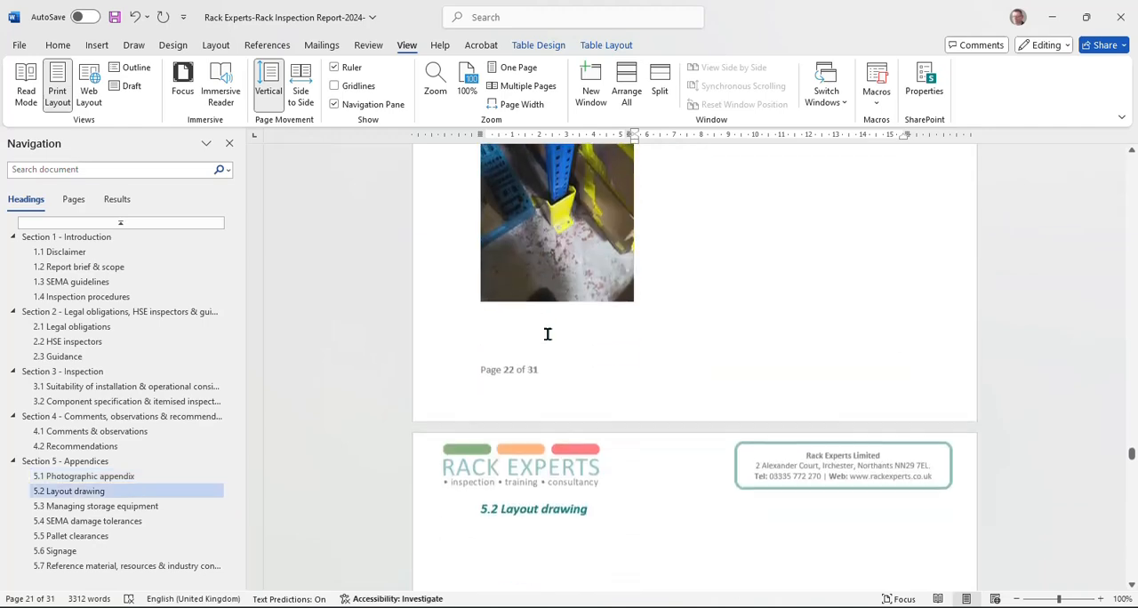
scroll(548, 335, up, 15)
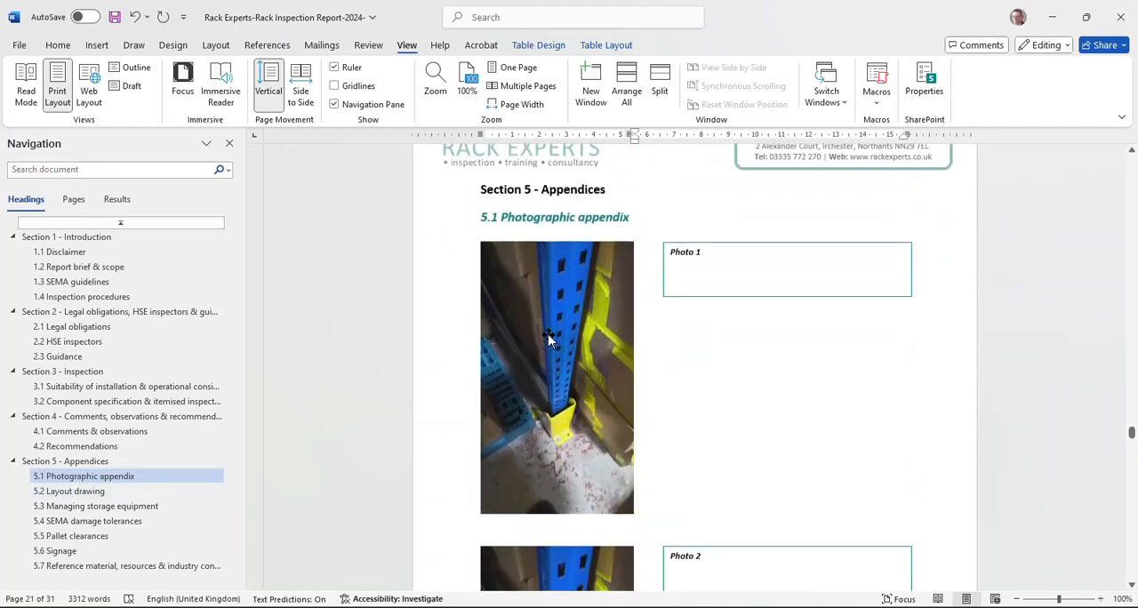
click(547, 336)
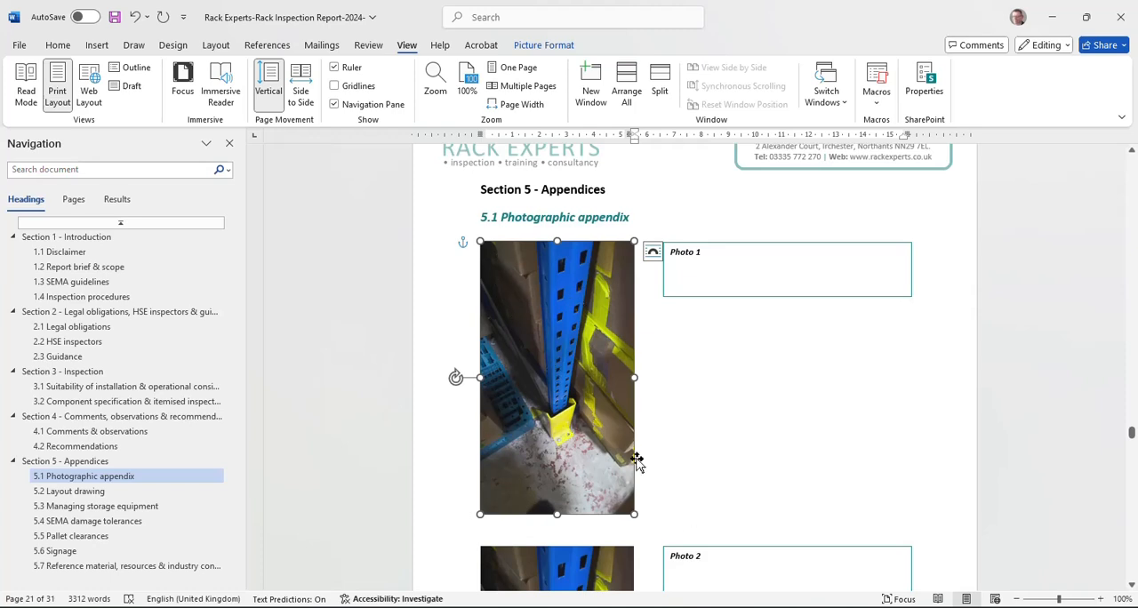
right_click(559, 355)
mouse_move(561, 361)
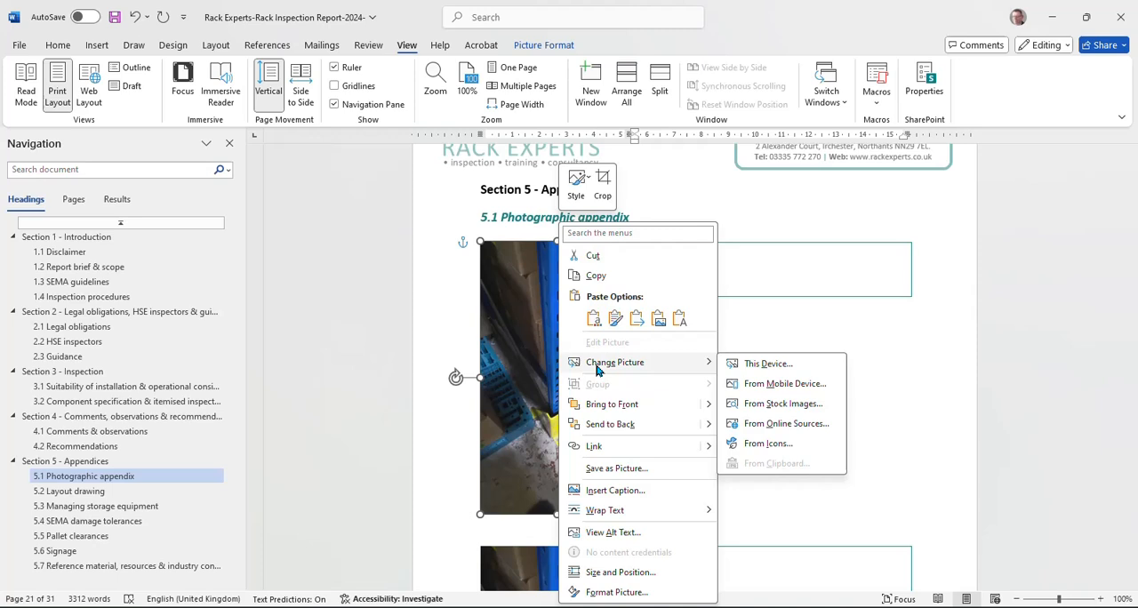
click(767, 330)
click(682, 258)
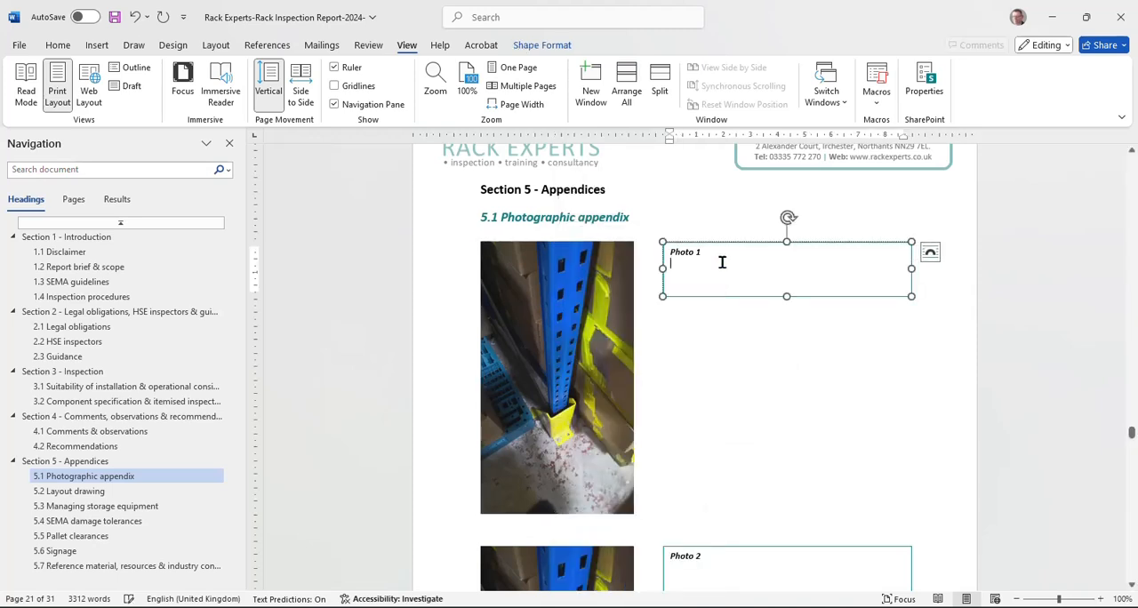
Step: Delete the surplus "5.2 Layout drawing continued" page from the appendices
scroll(675, 351, down, 20)
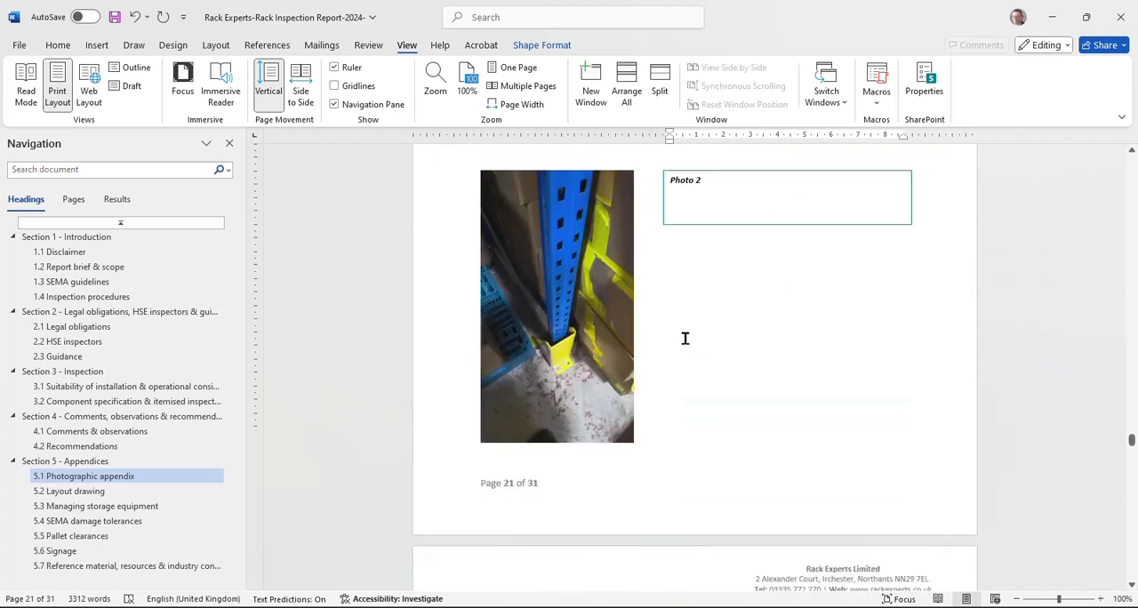
scroll(687, 321, down, 2)
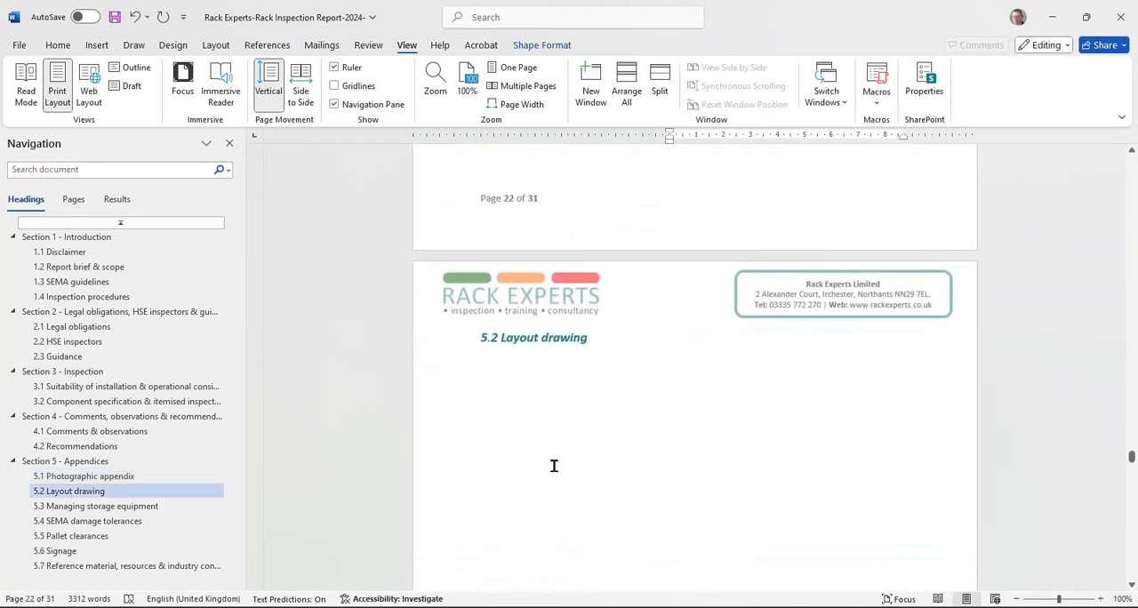
click(493, 364)
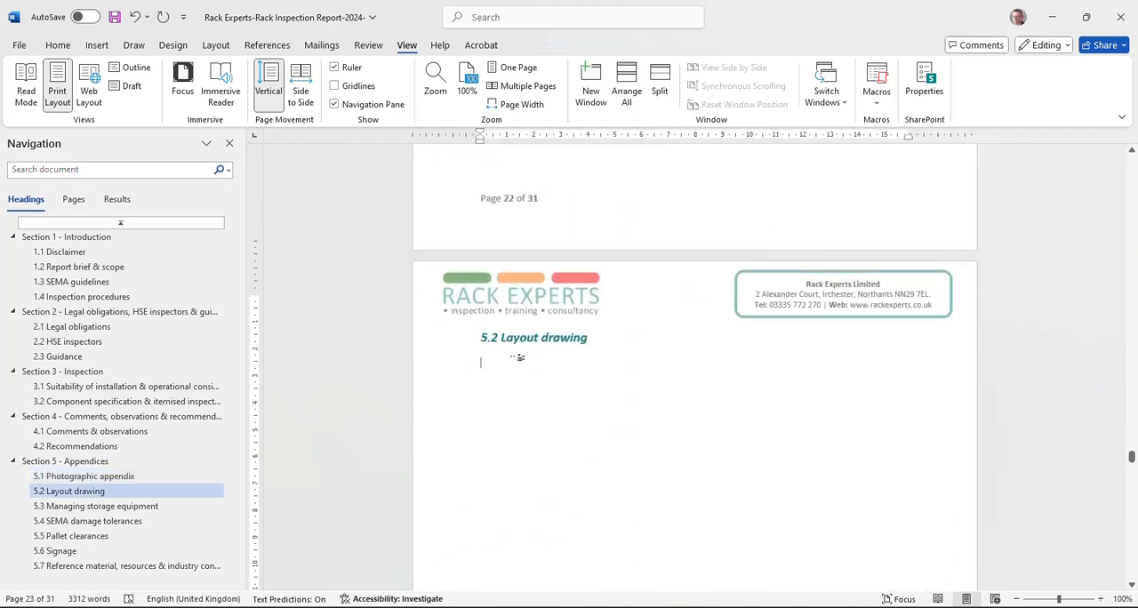
scroll(519, 358, down, 2)
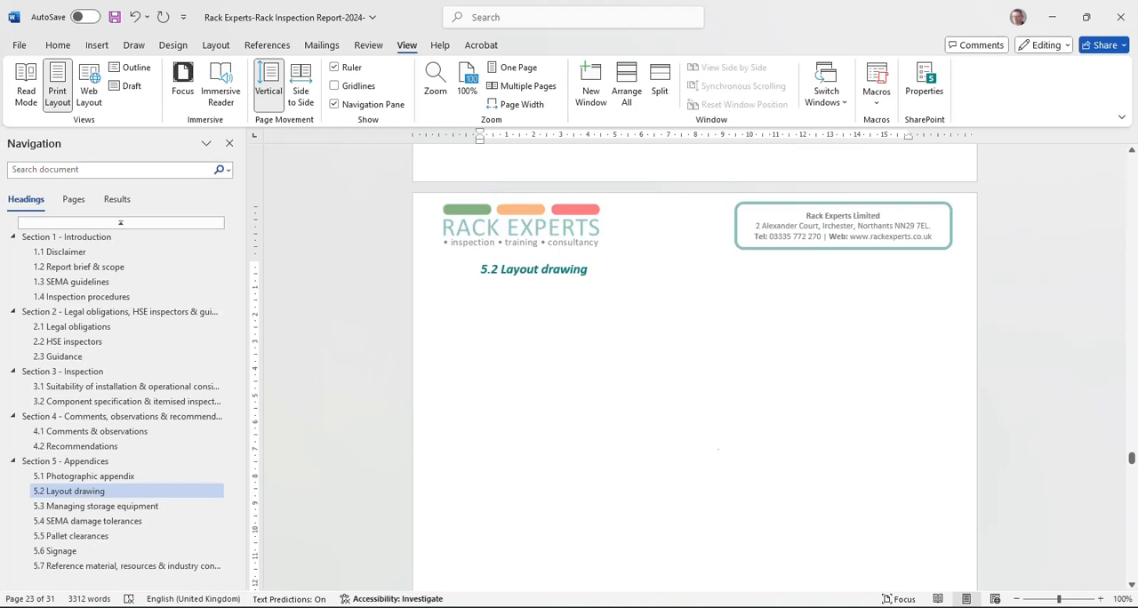
scroll(471, 329, down, 20)
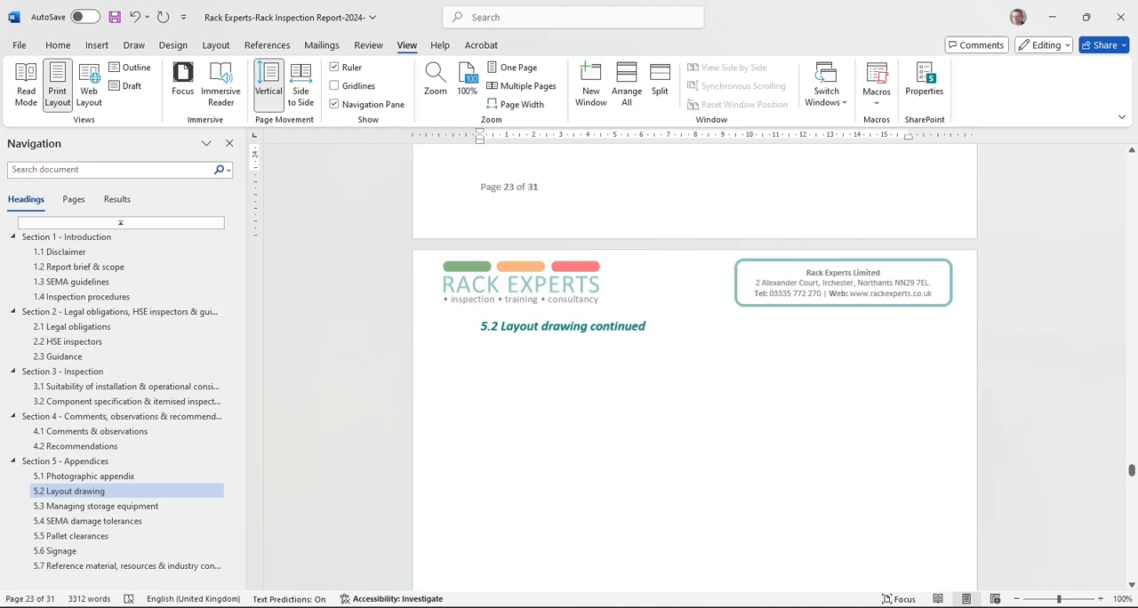
shift+click(572, 399)
key(Delete)
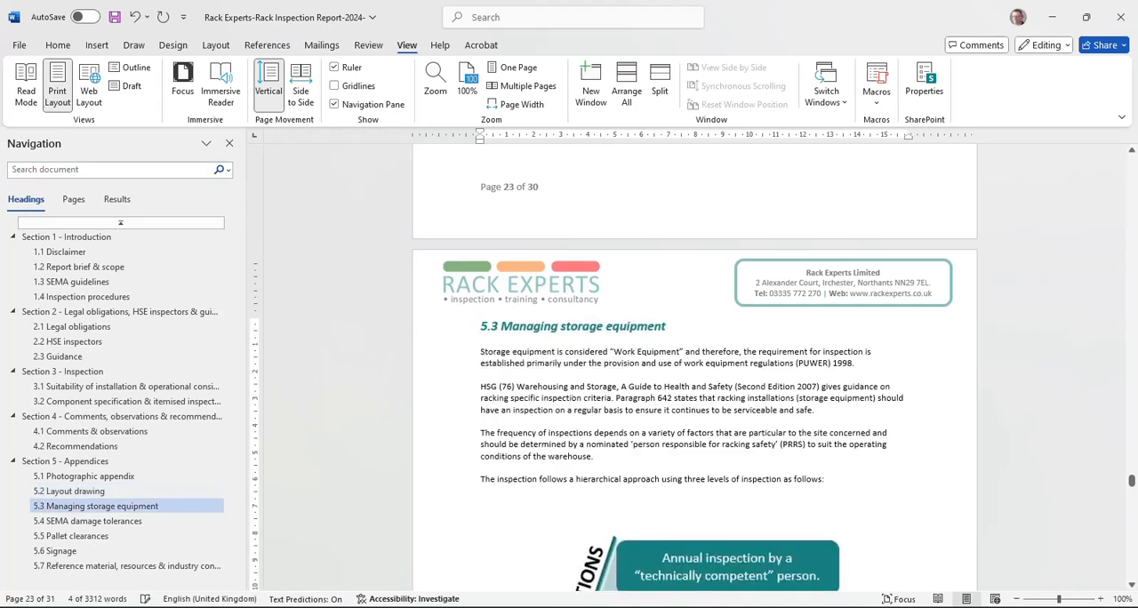
Step: Look through the 5.3 Managing storage equipment and 5.4 SEMA damage tolerances appendices, and return to the report's cover page
scroll(540, 352, down, 2)
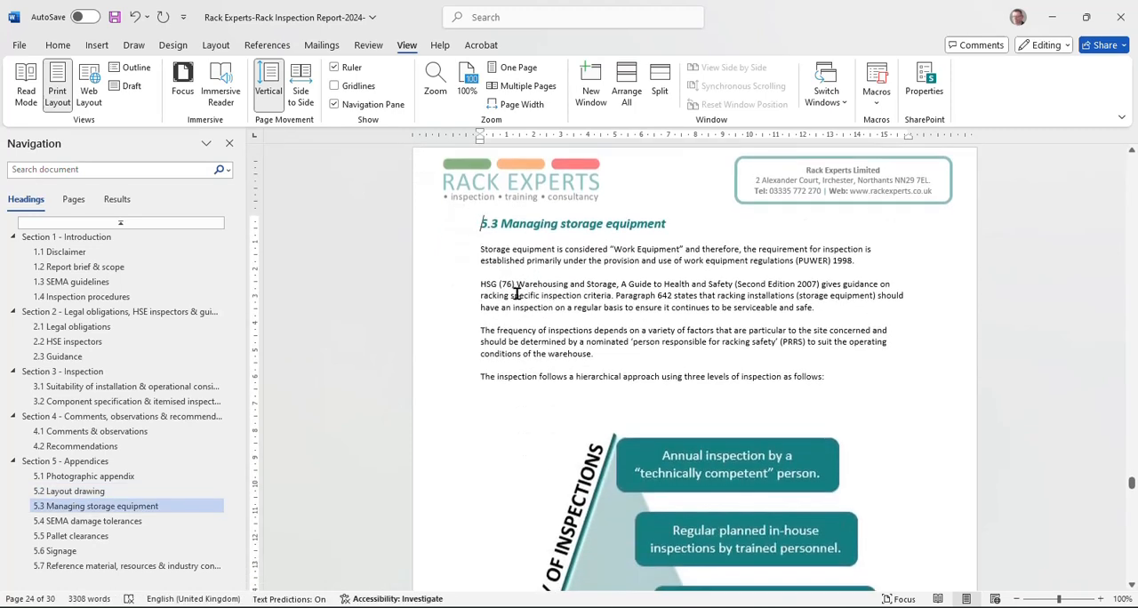
scroll(517, 294, down, 15)
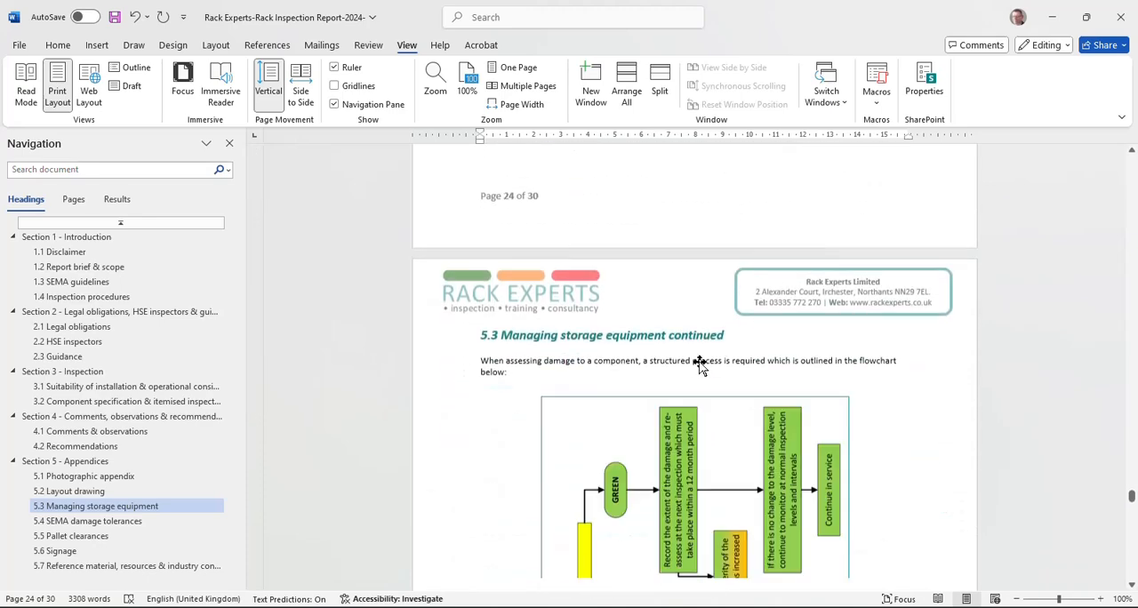
scroll(698, 360, up, 3)
scroll(707, 368, down, 12)
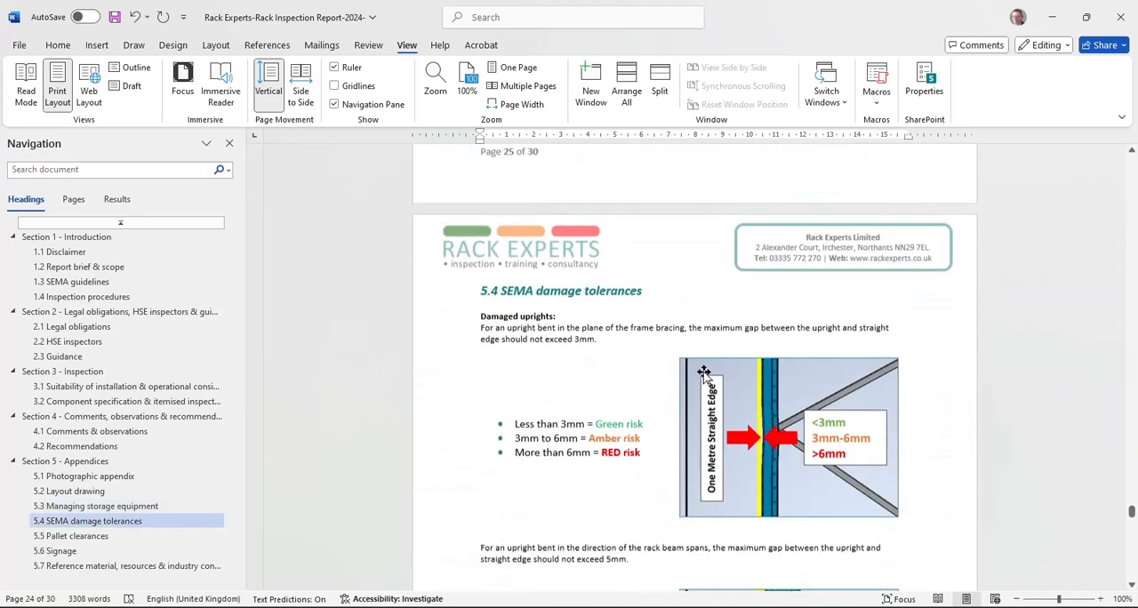
scroll(725, 380, down, 13)
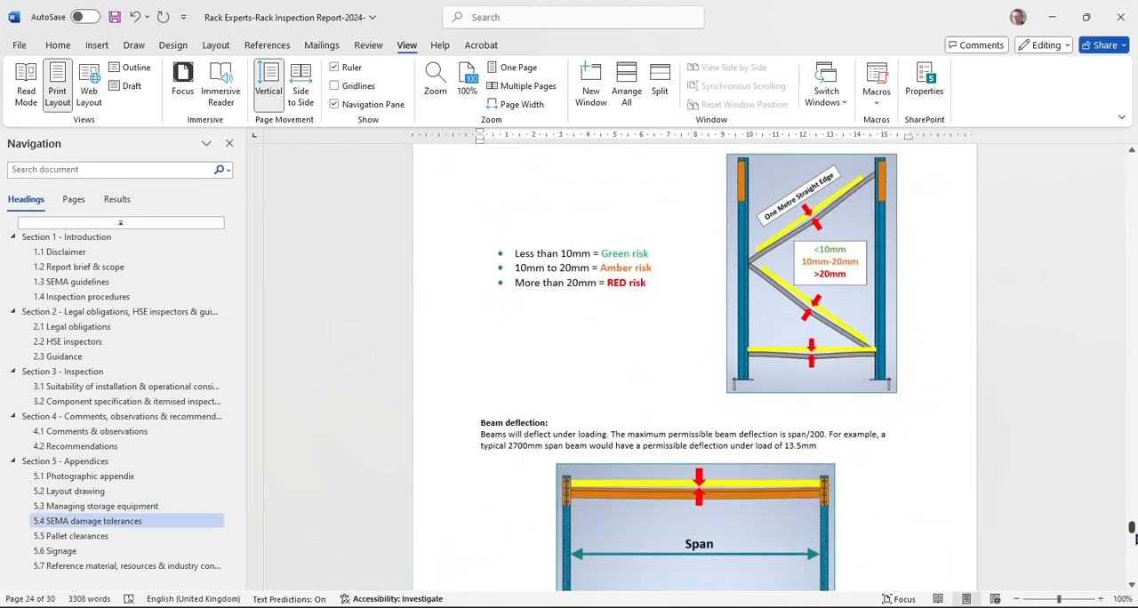
drag(1132, 530, 1132, 160)
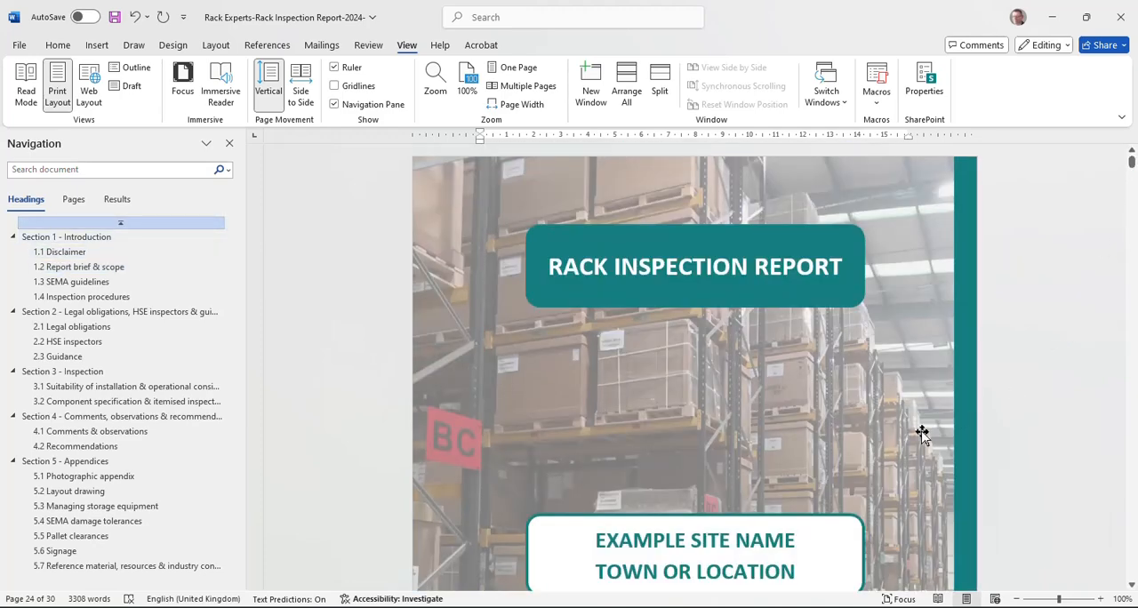
Step: Switch to the Site Notes workbook in Excel and examine the new report types available for the inspection notes
click(505, 607)
click(449, 569)
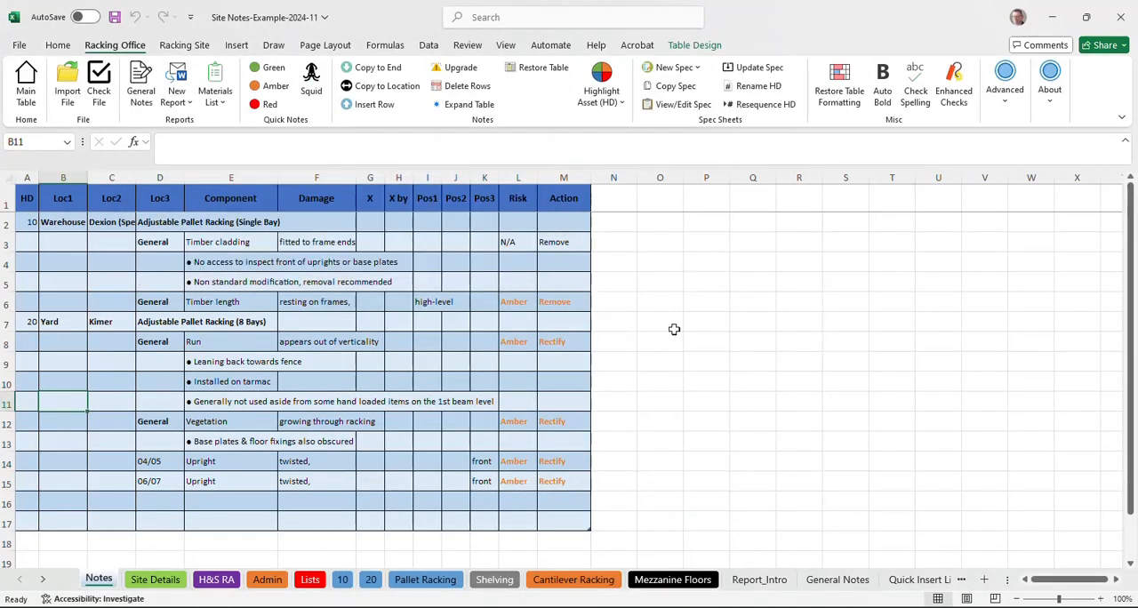
click(174, 86)
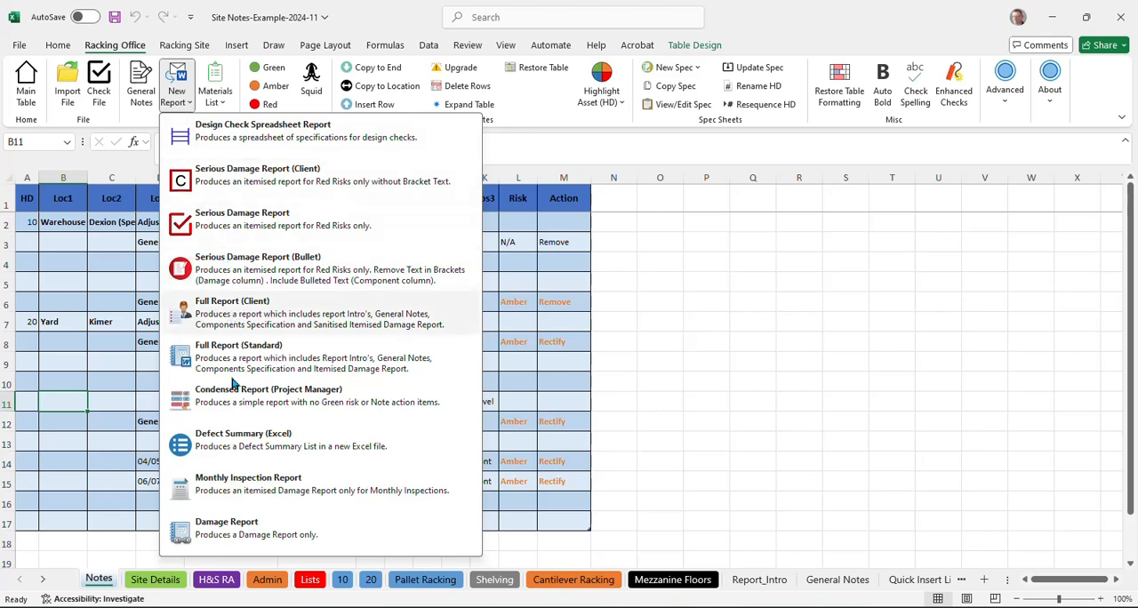
click(87, 415)
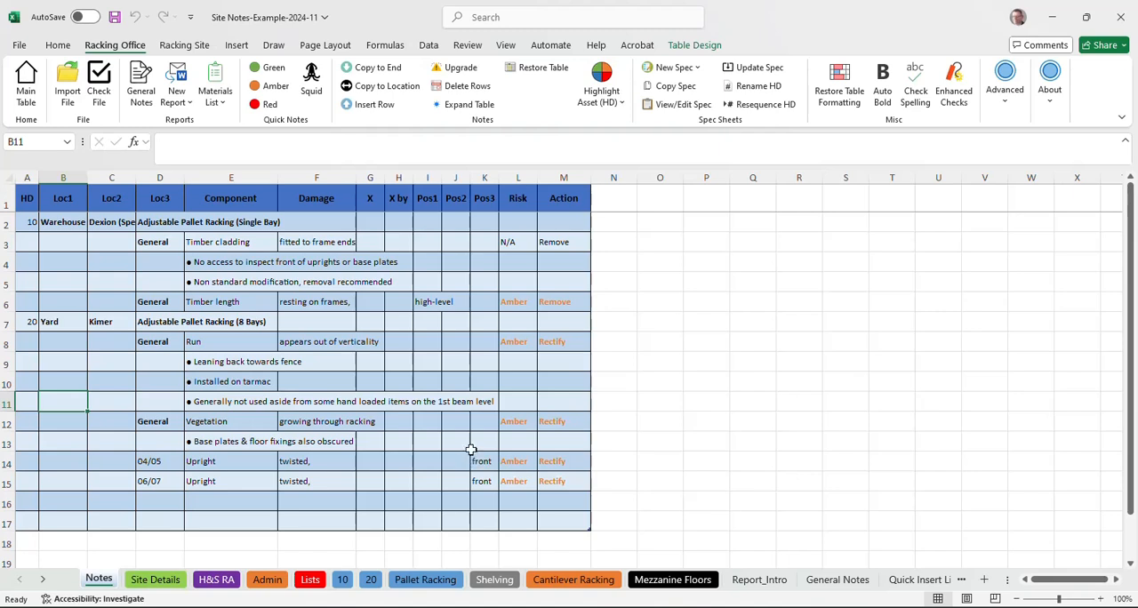
click(178, 500)
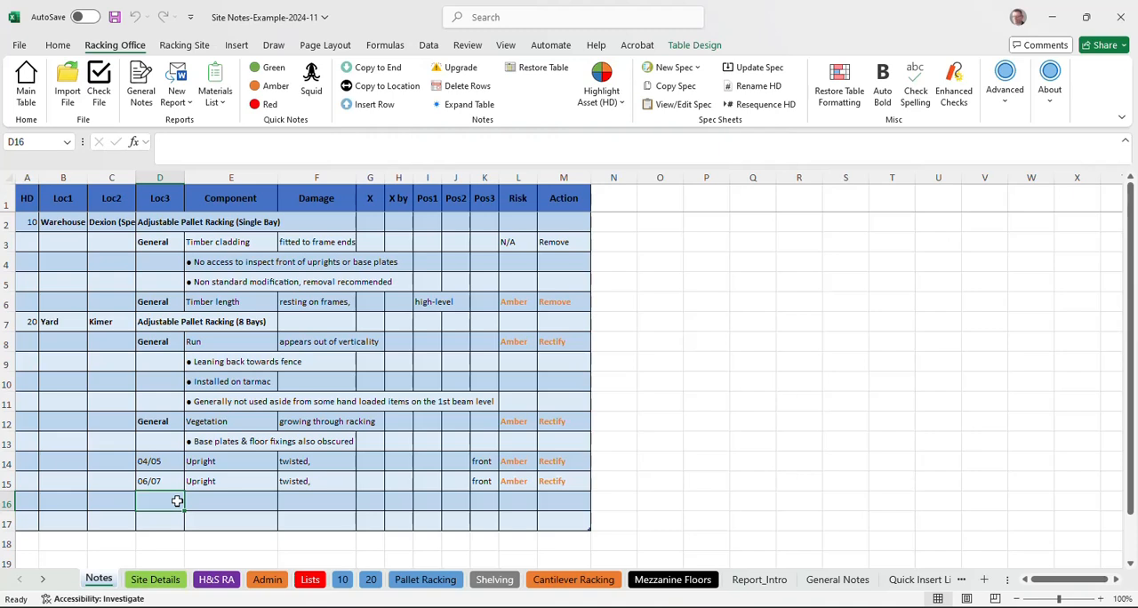